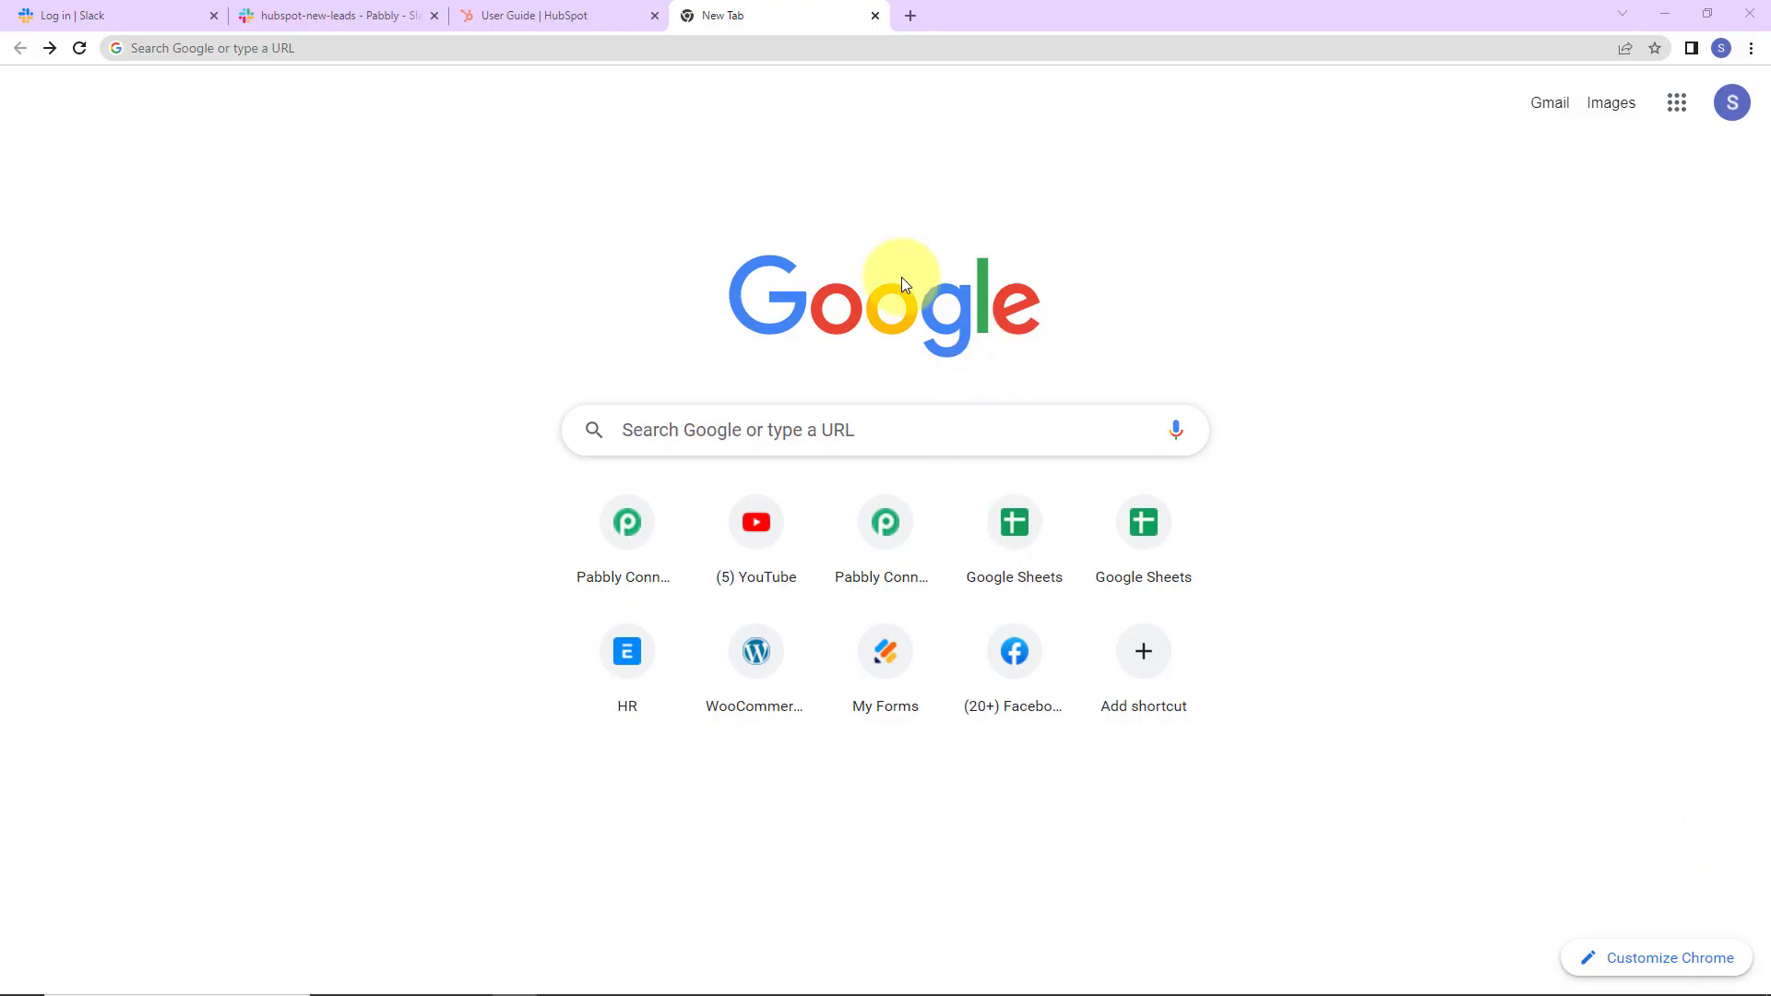
Load pabbly.com/connect, sign in, open Pabbly Connect and start a new workflow.
click(512, 55)
text(pabbly.com/connect)
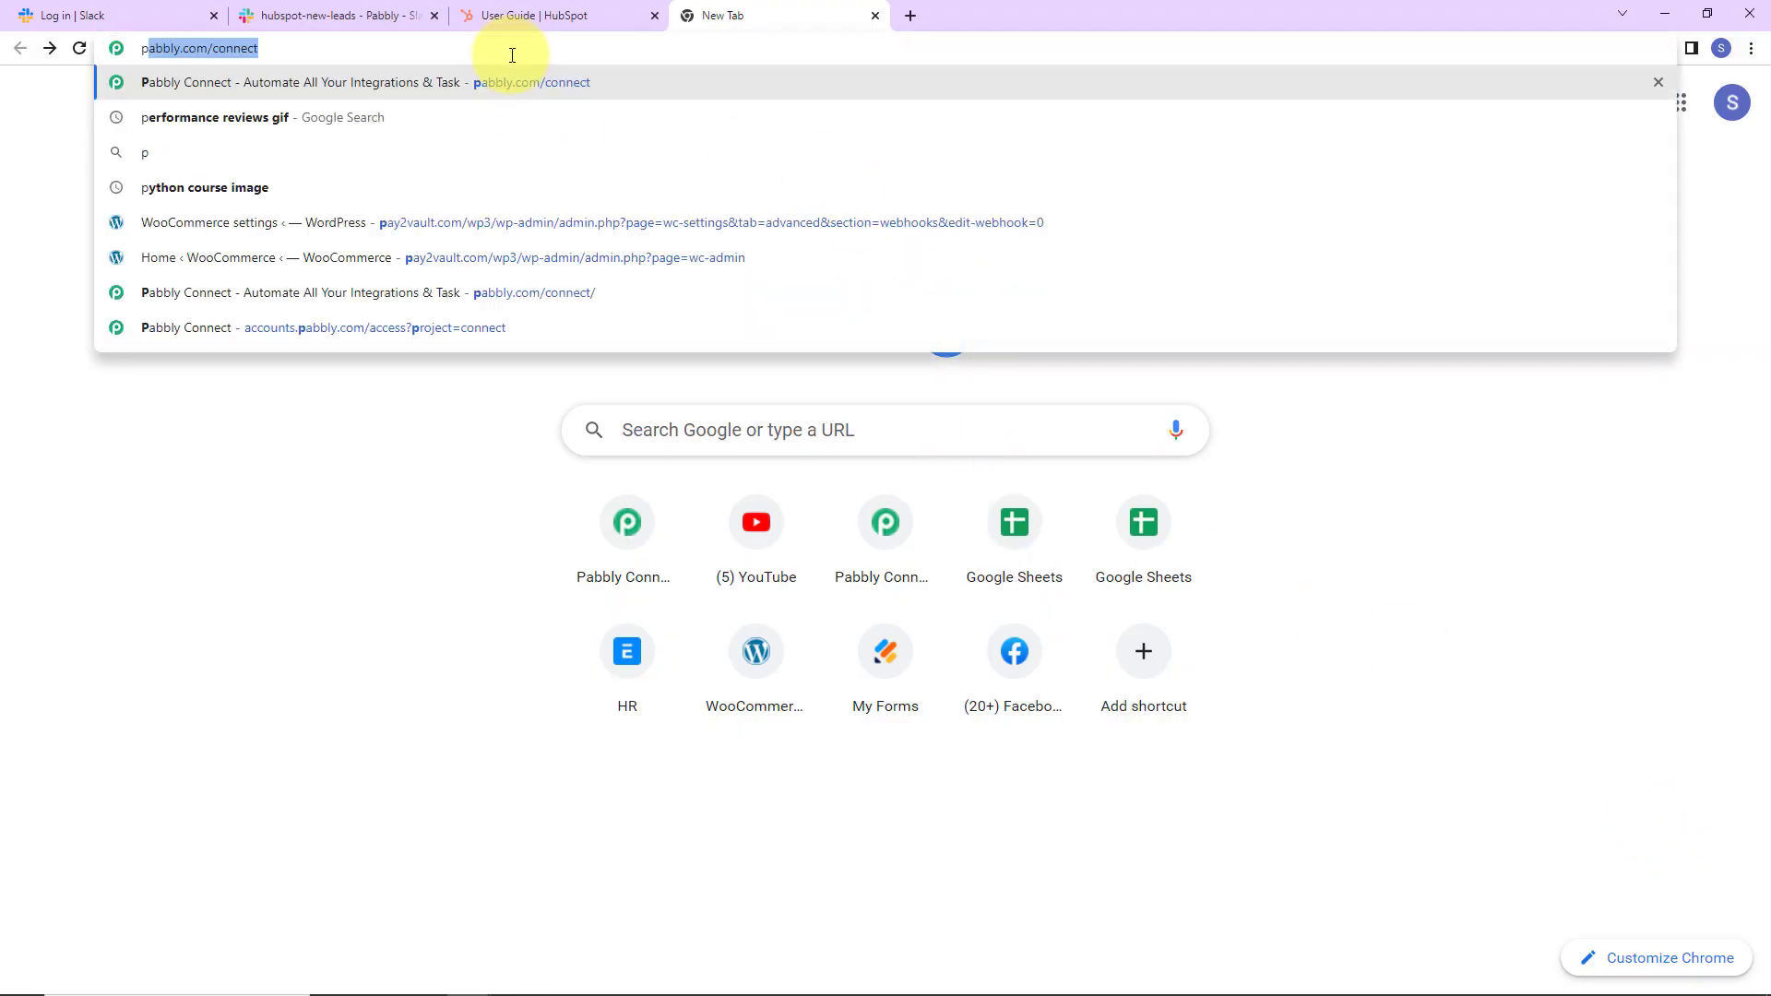
key(Return)
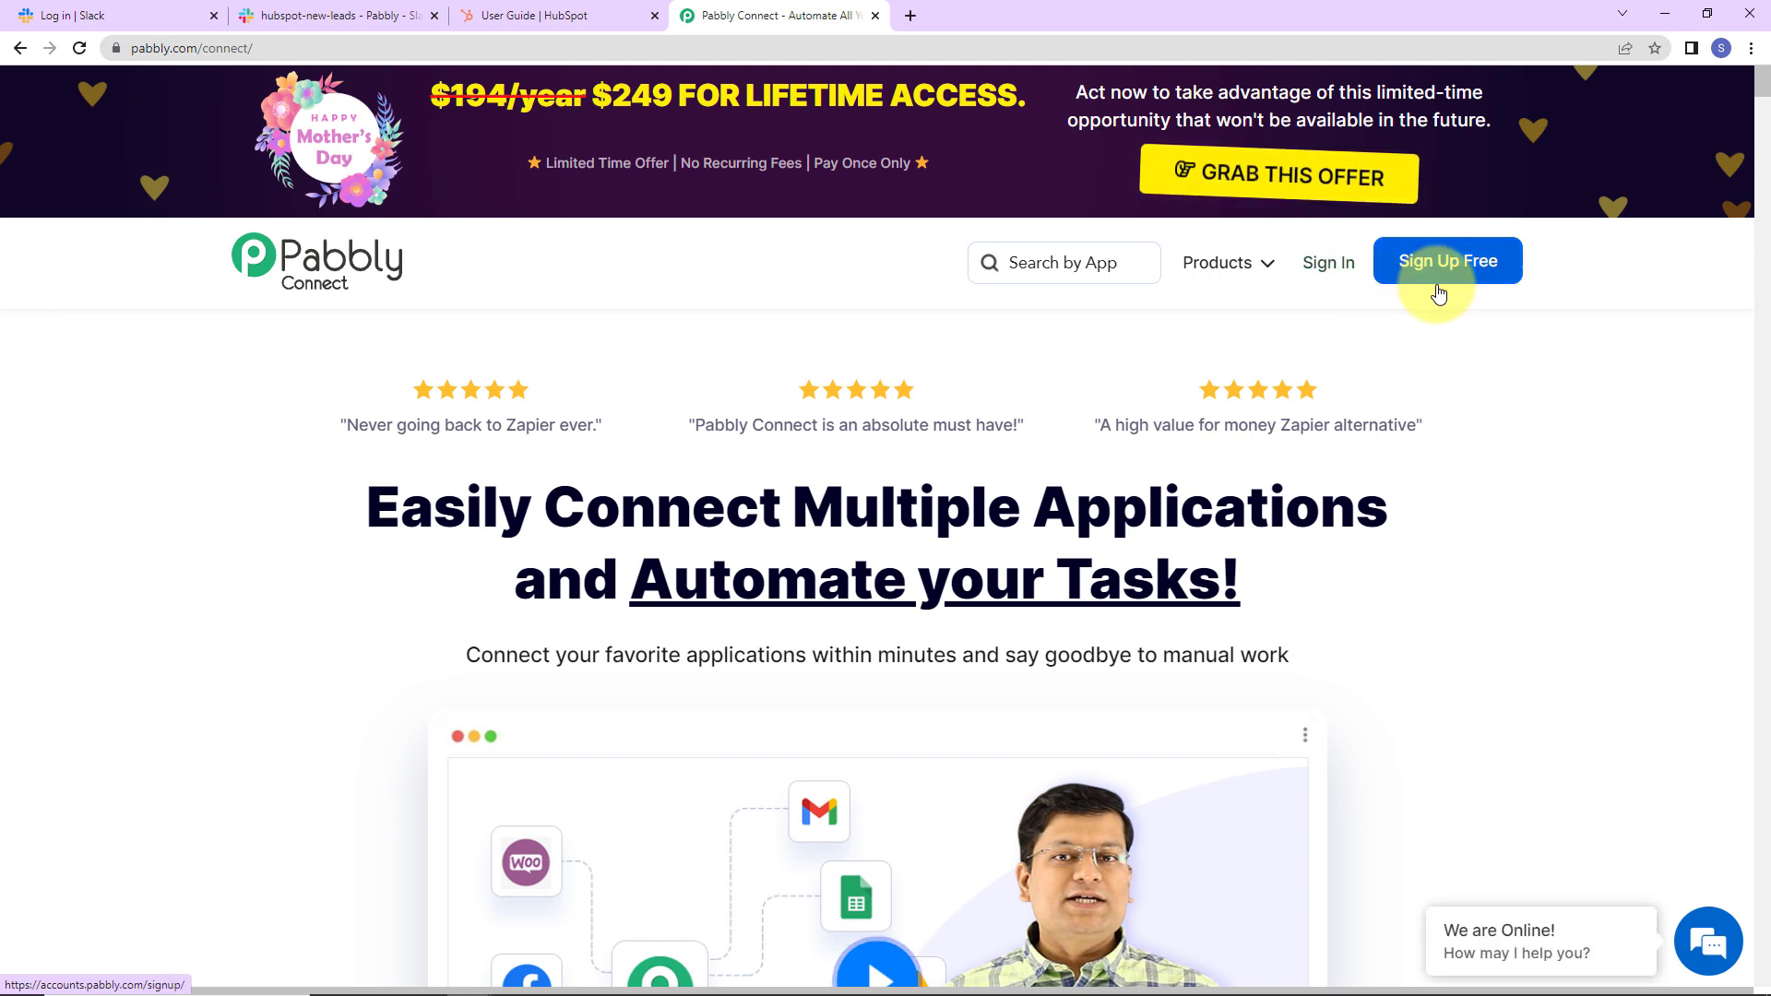
click(1329, 267)
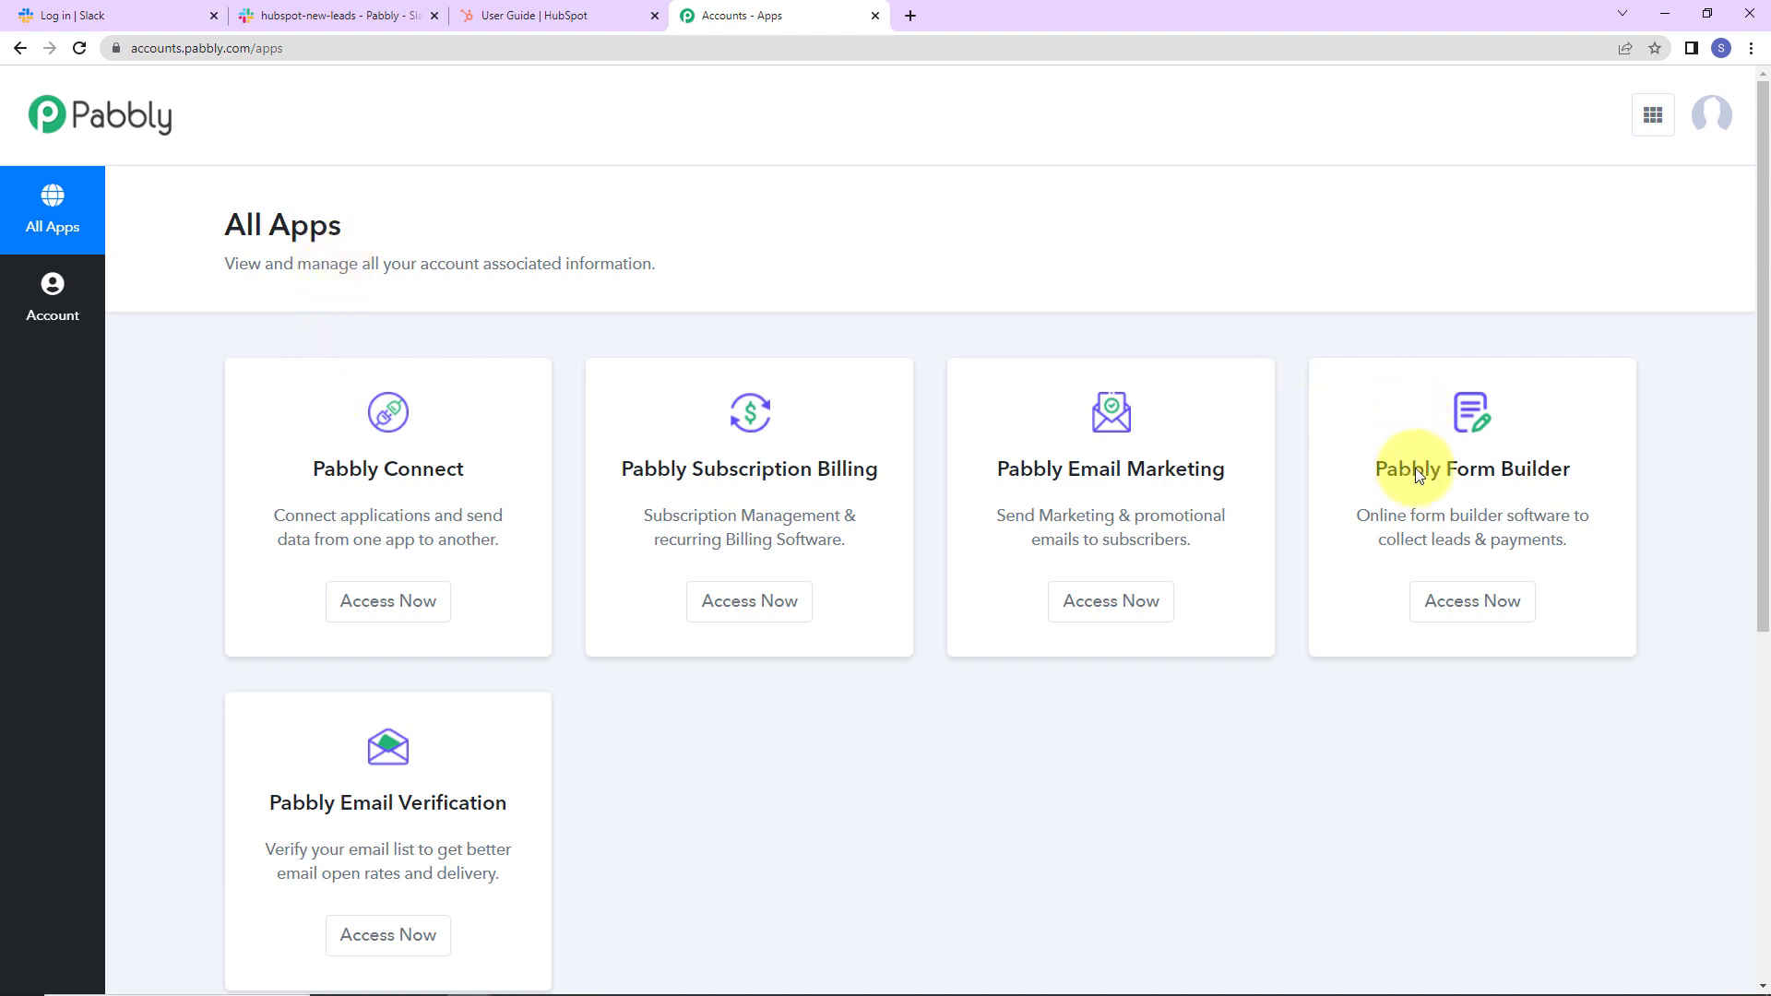
click(397, 604)
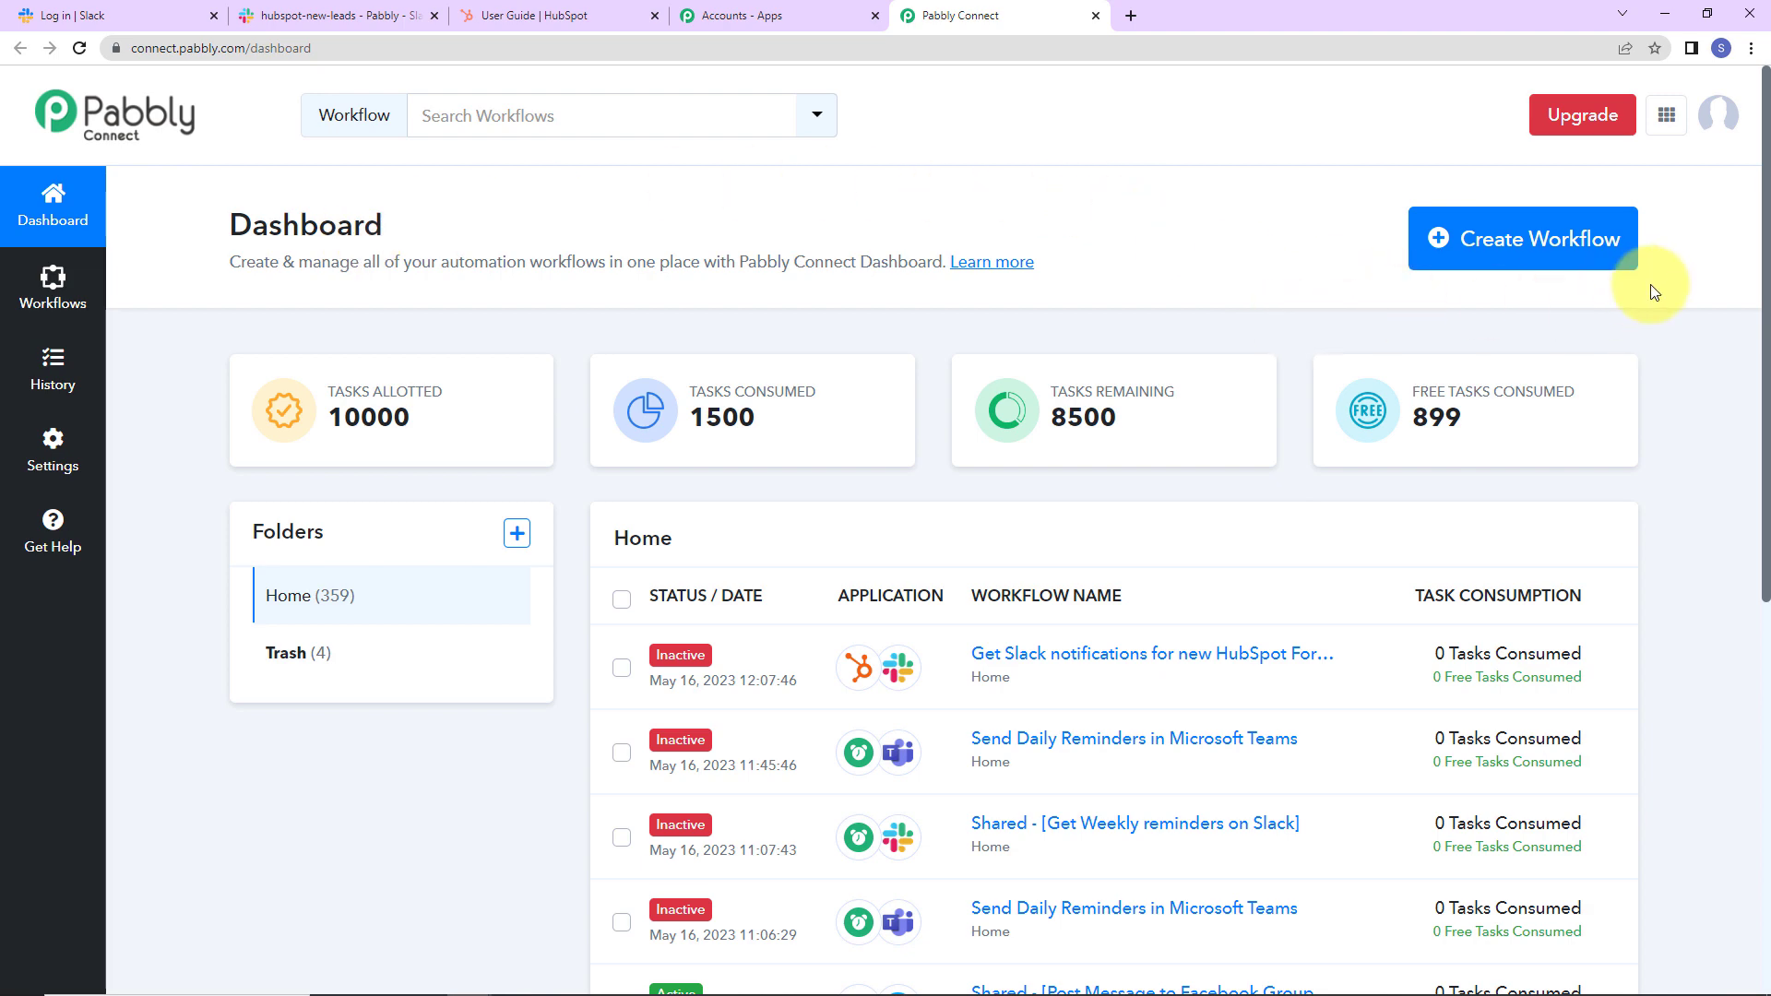
click(1579, 237)
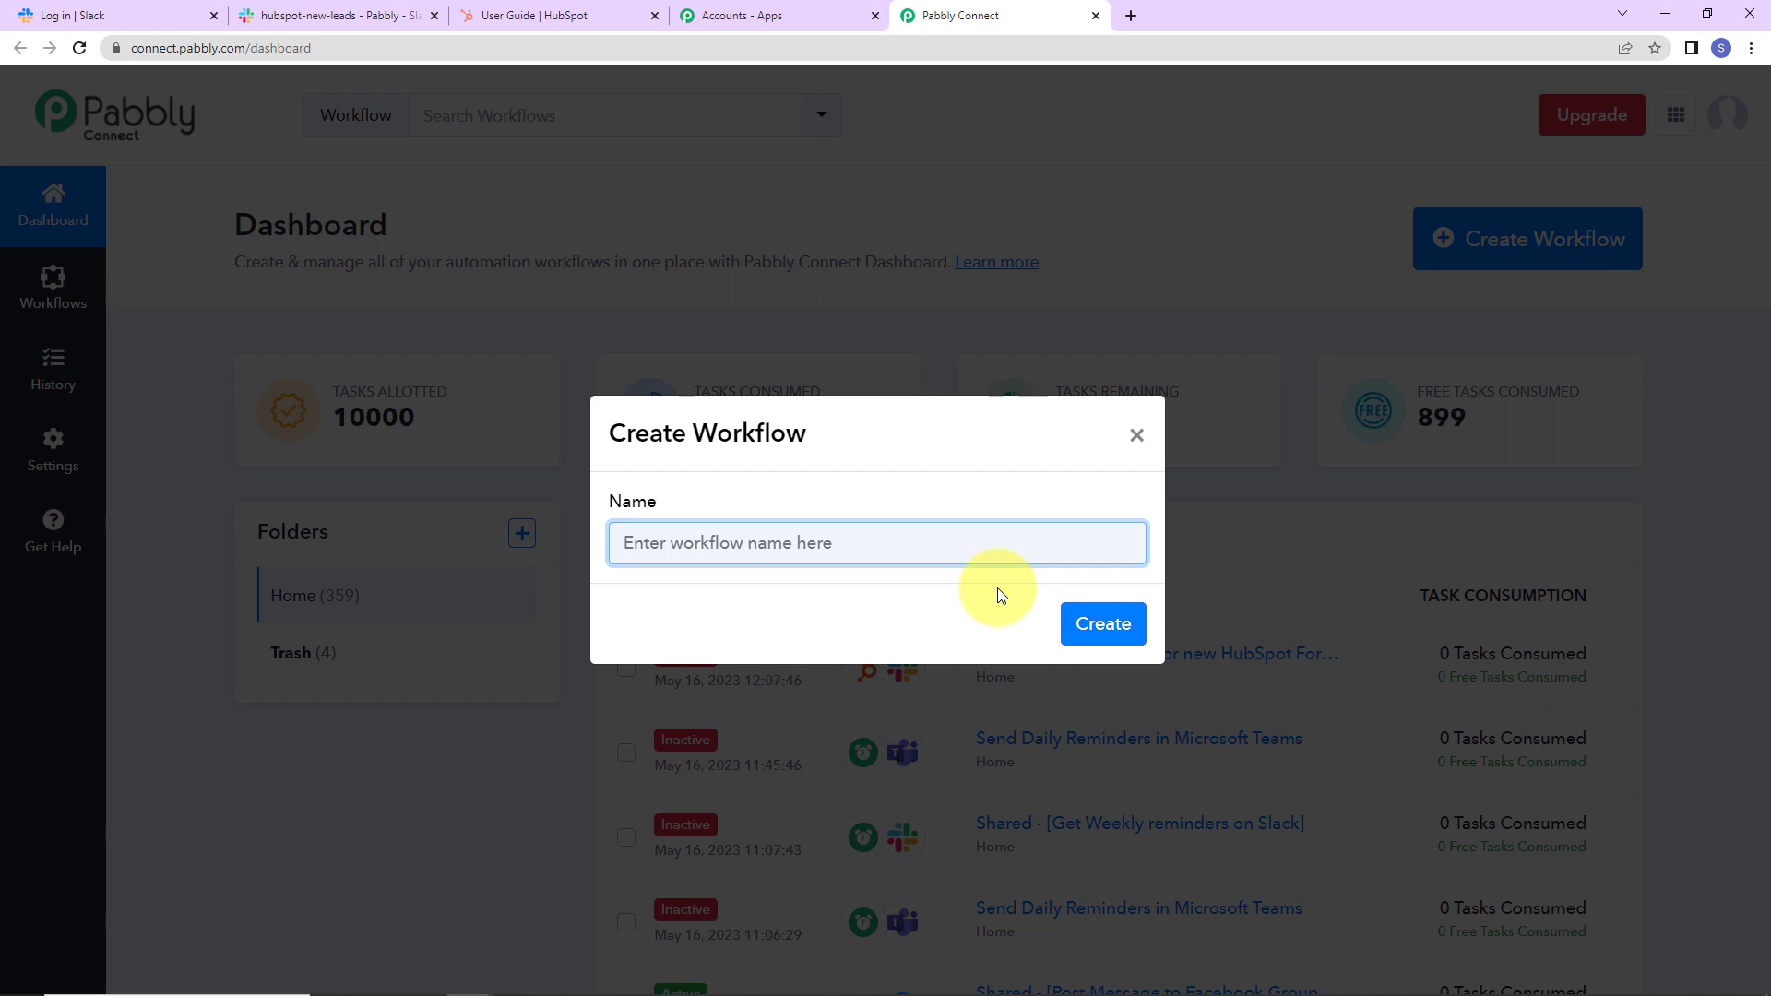
Name the workflow 'Get Slack Messages for New HubSpot Form Submissions' and create it.
text(Get Slack Messages for New HubSpot Form Submissions)
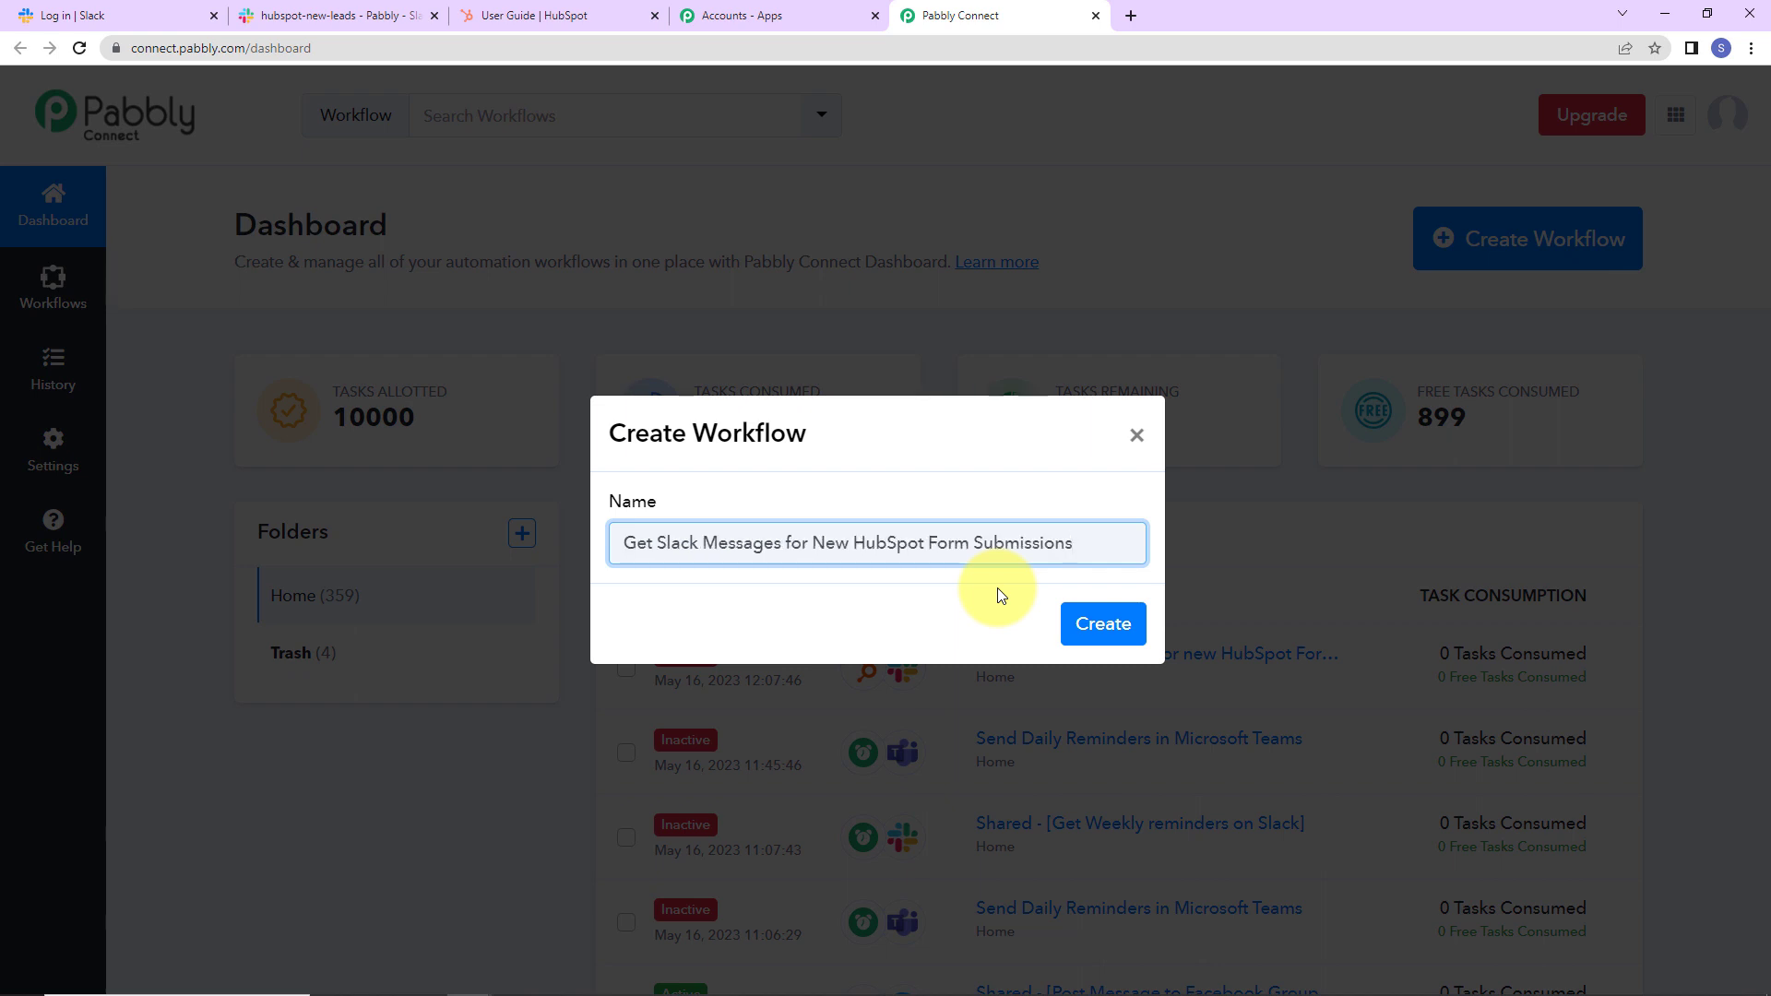
click(1089, 623)
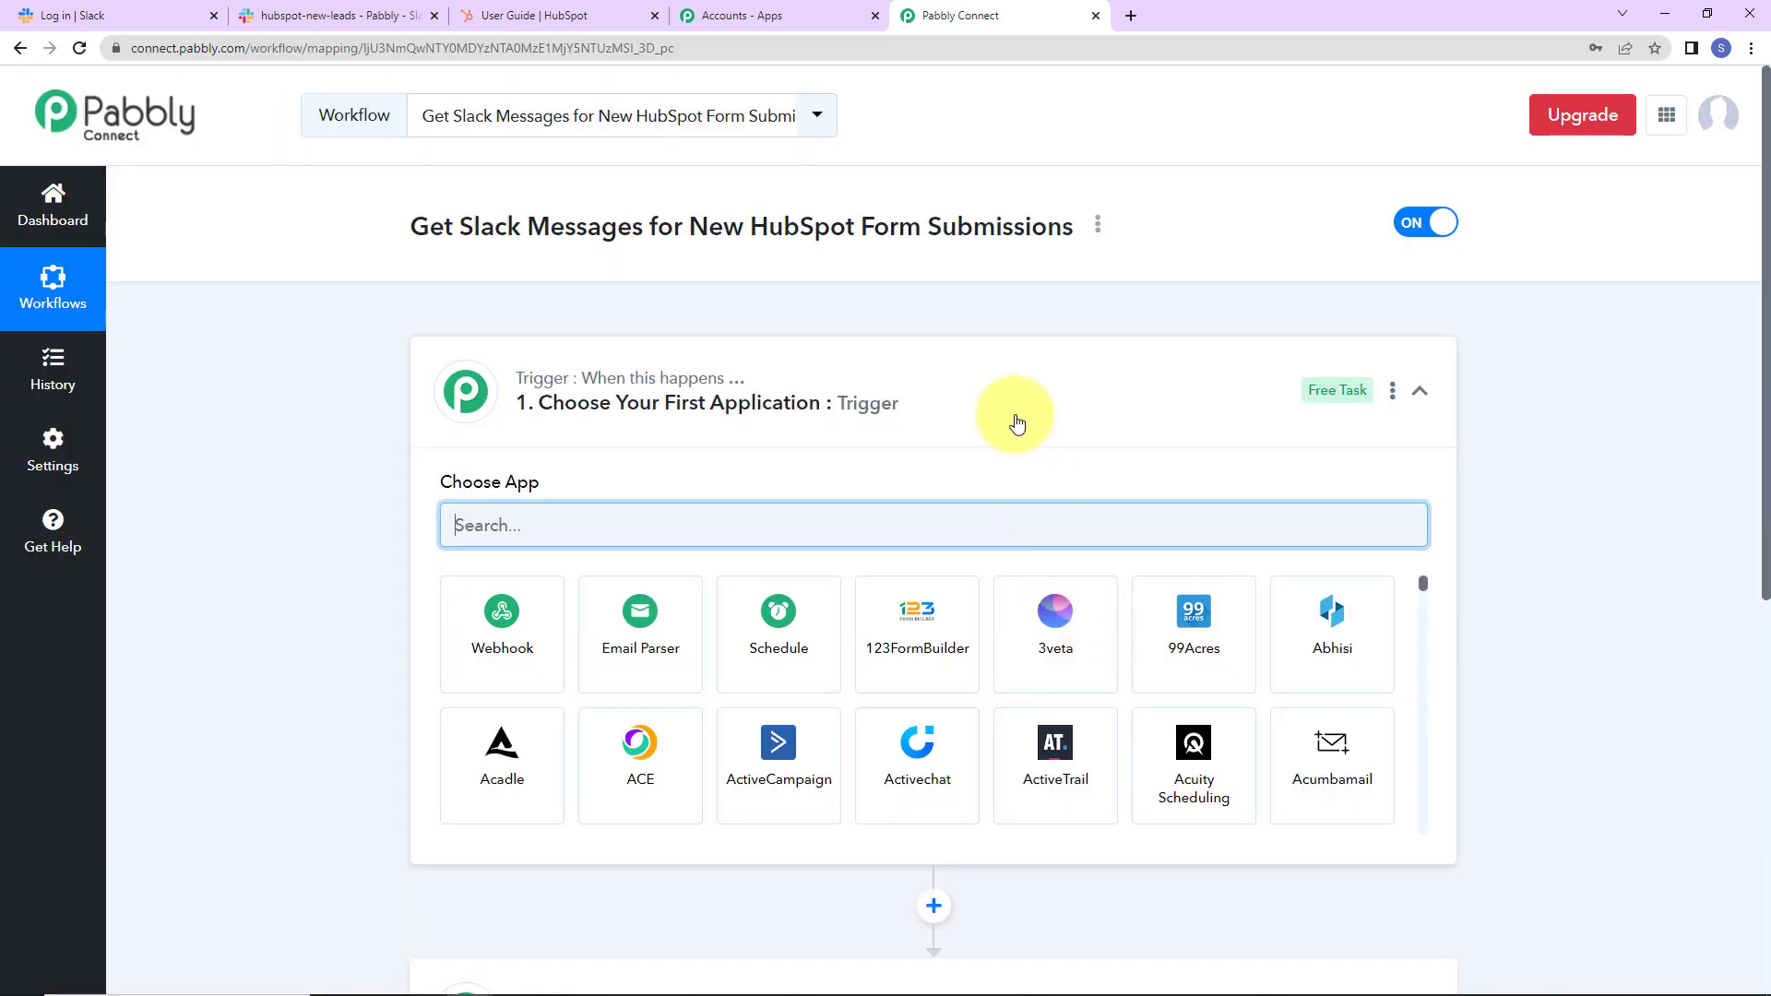
Choose HubSpot CRM as the trigger app with New Form Submission as its event.
scroll(890, 467, down, 2)
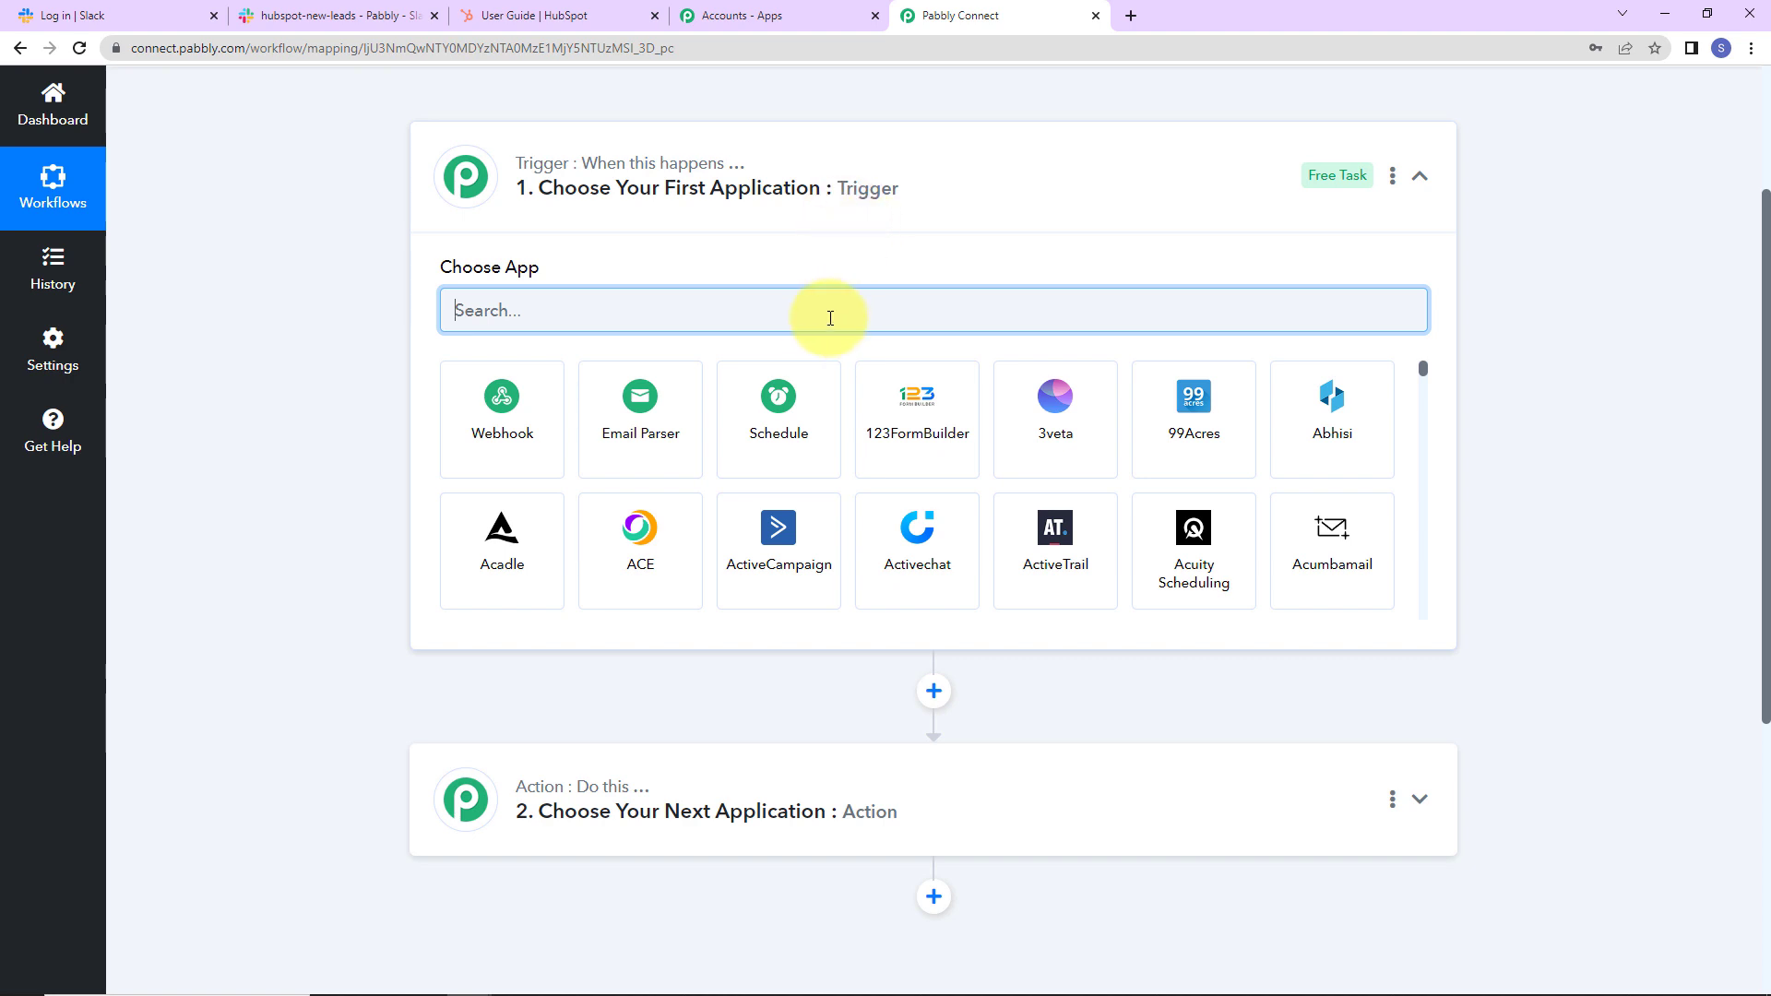
text(hub)
click(637, 410)
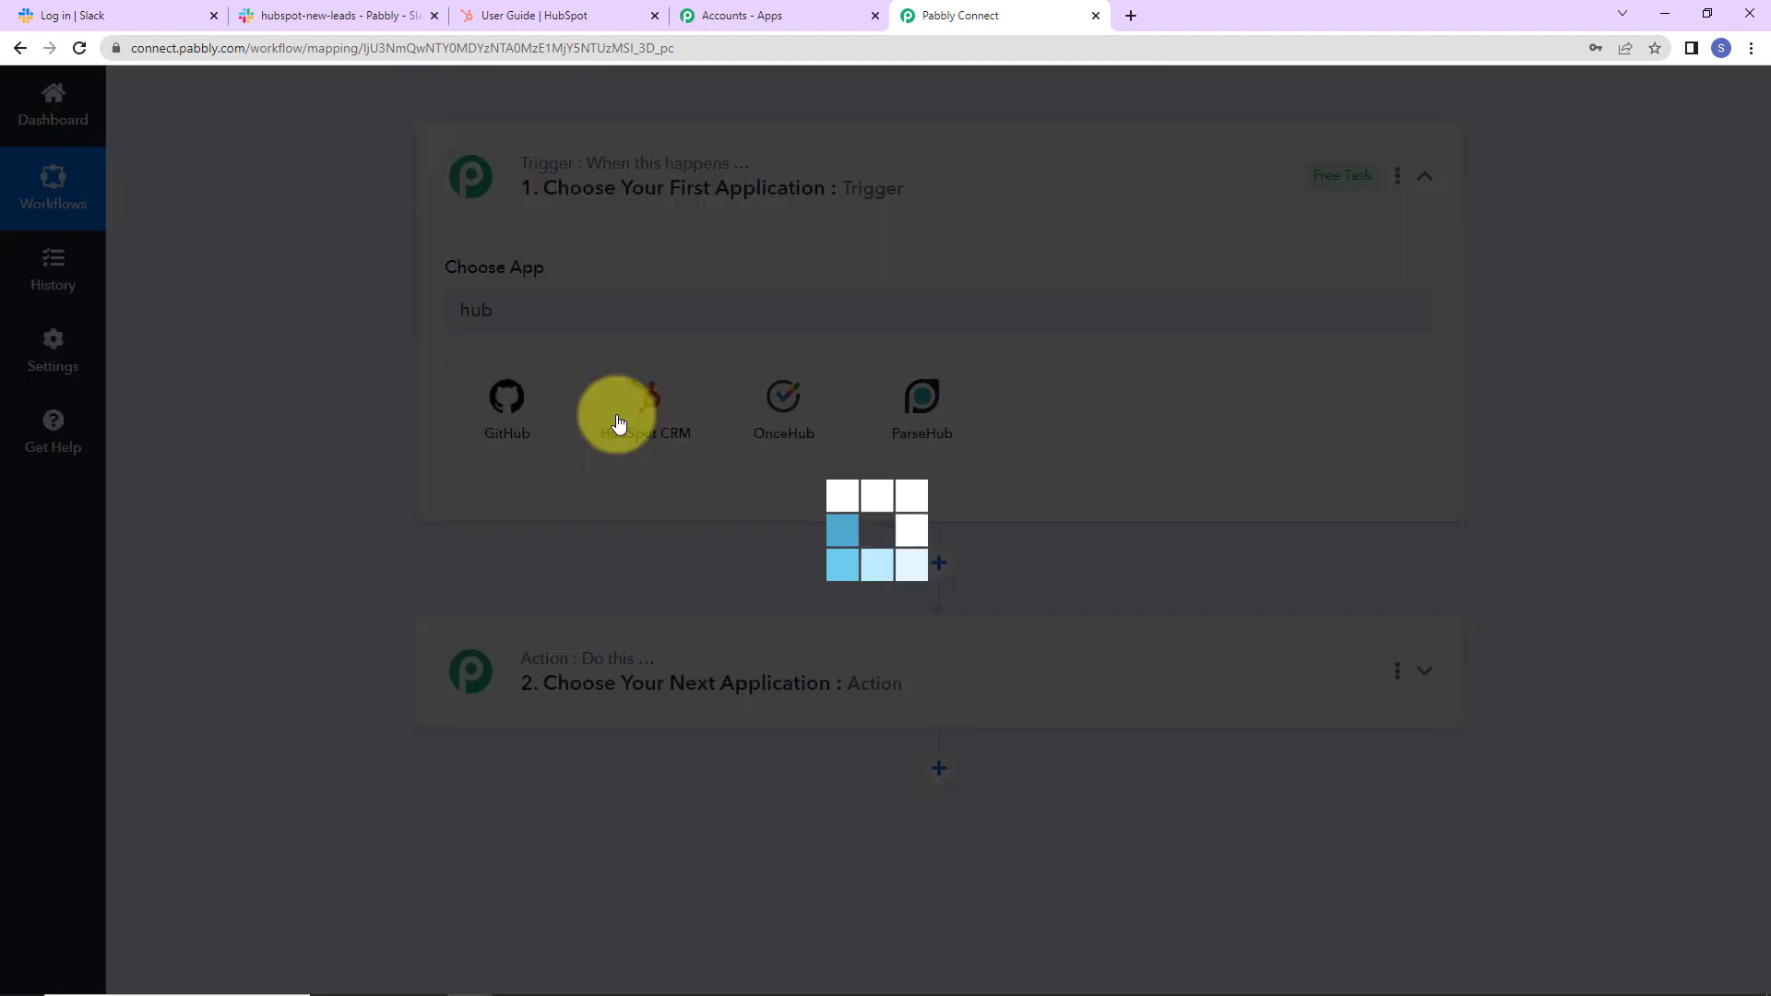
click(498, 416)
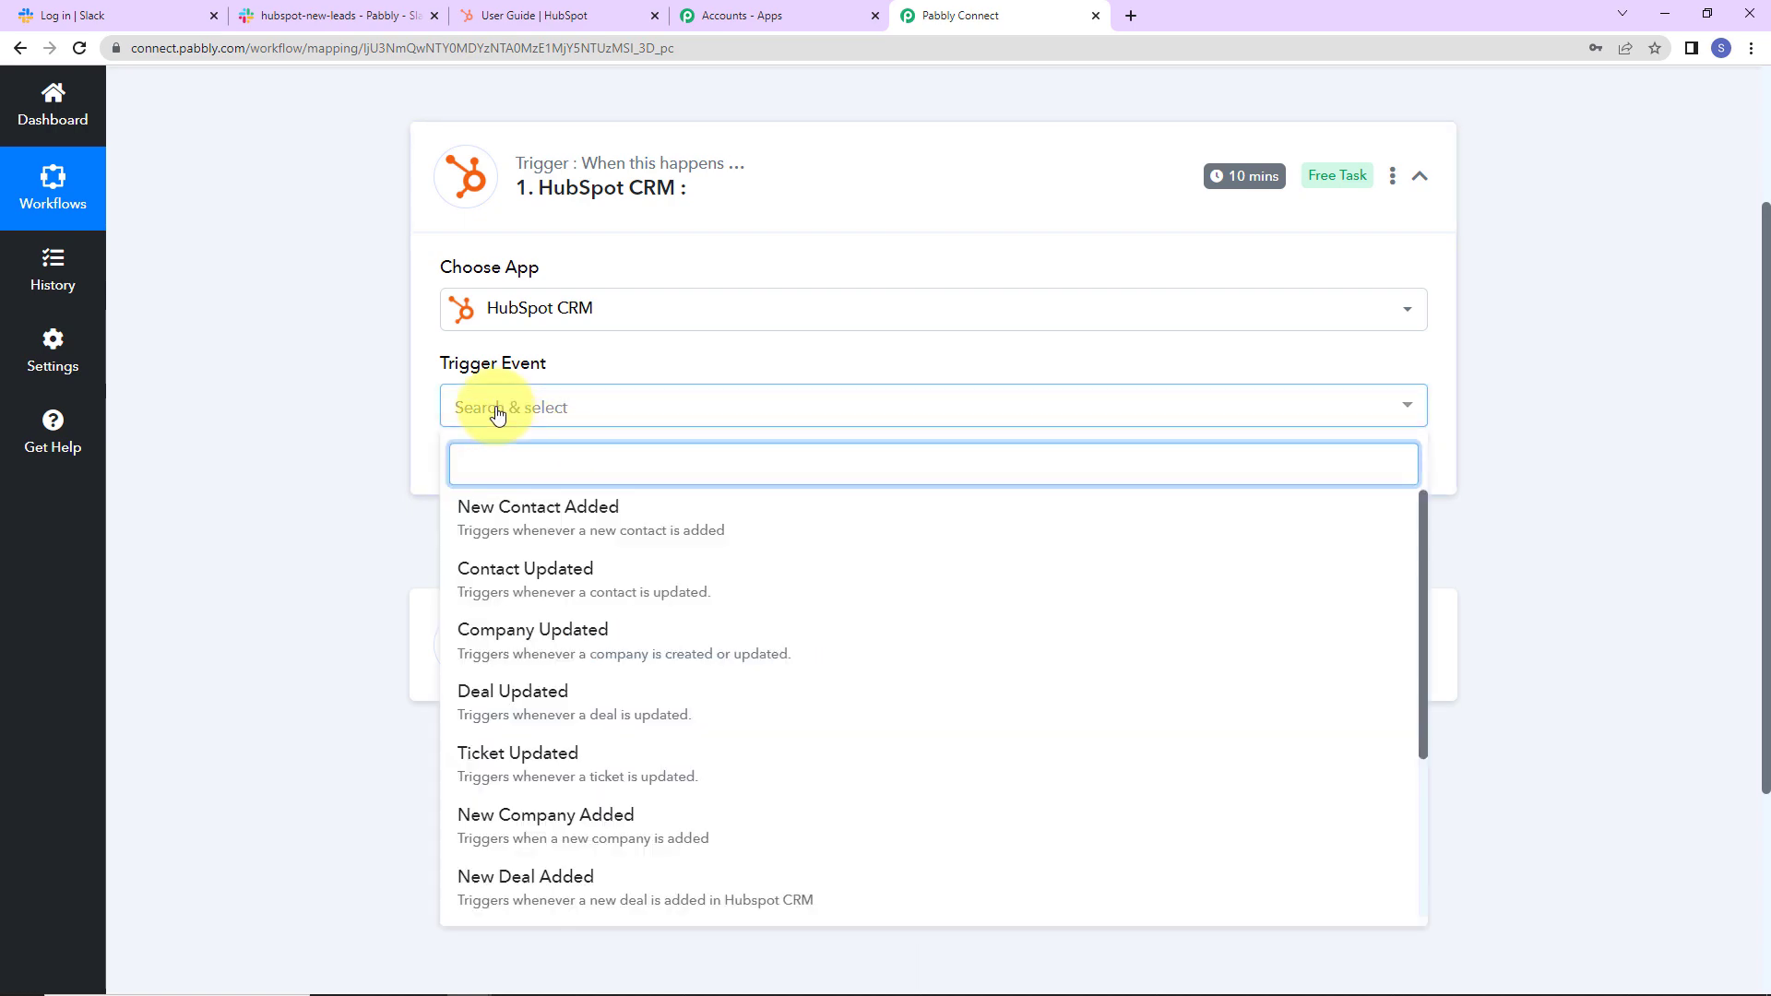
scroll(517, 720, down, 3)
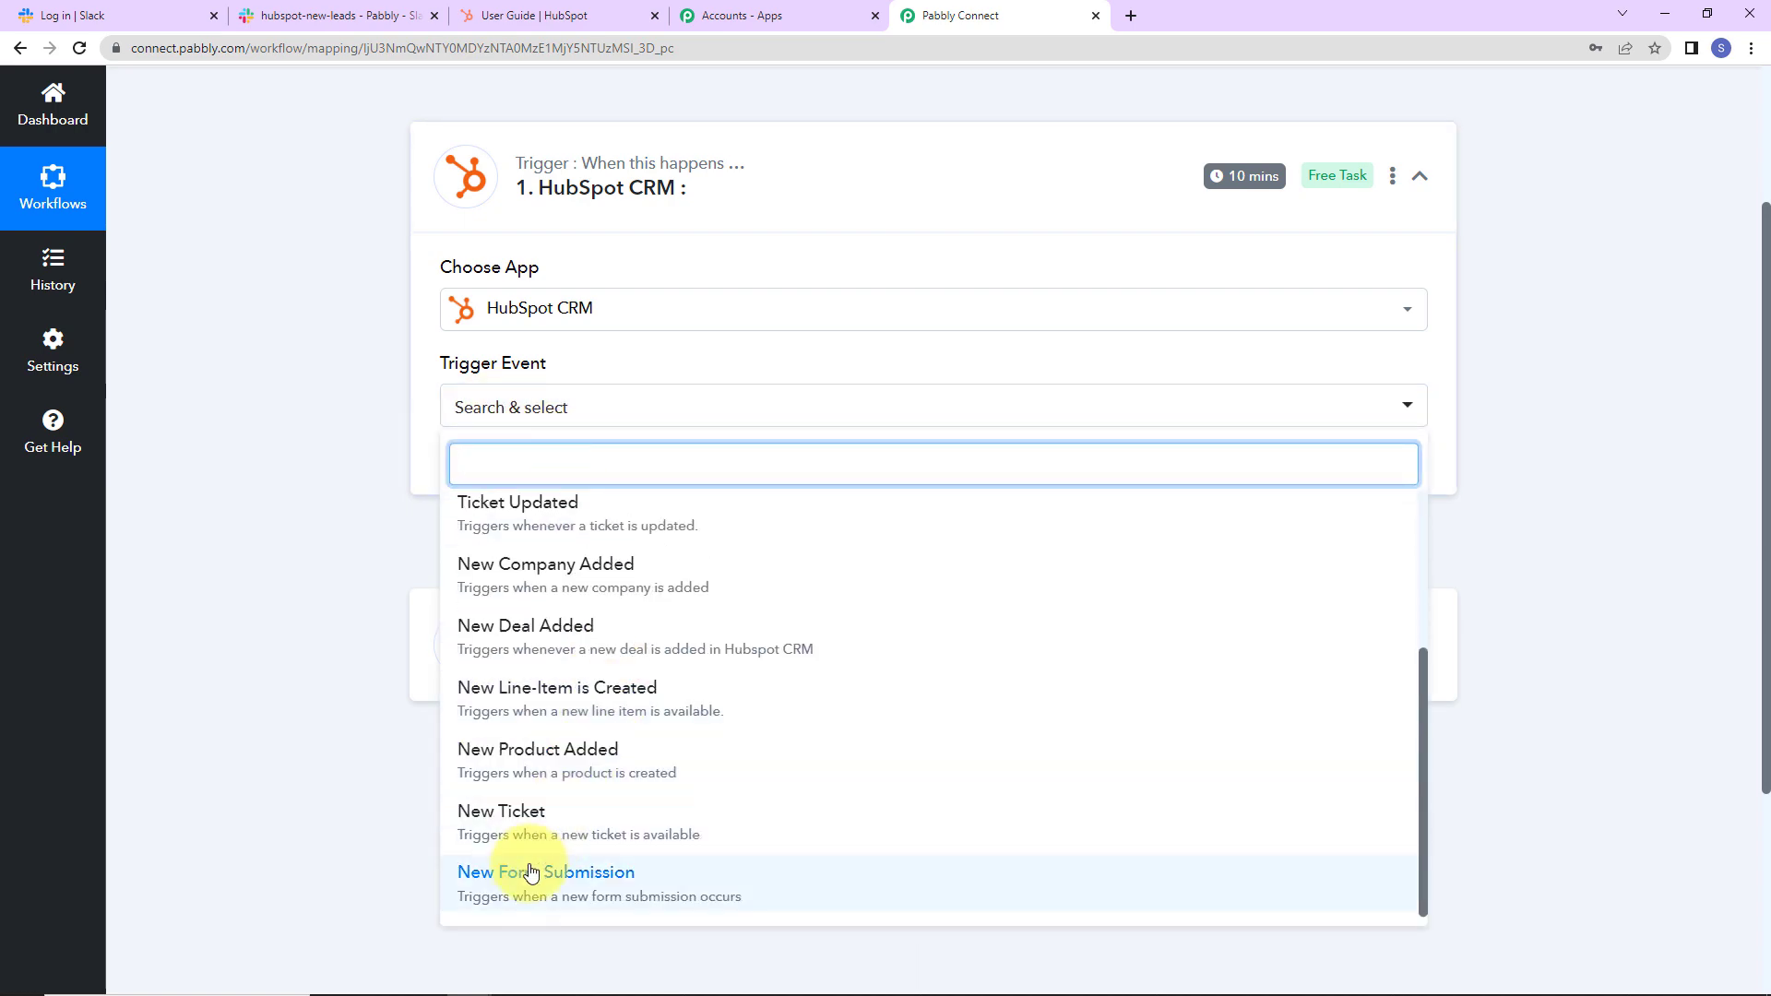
click(526, 872)
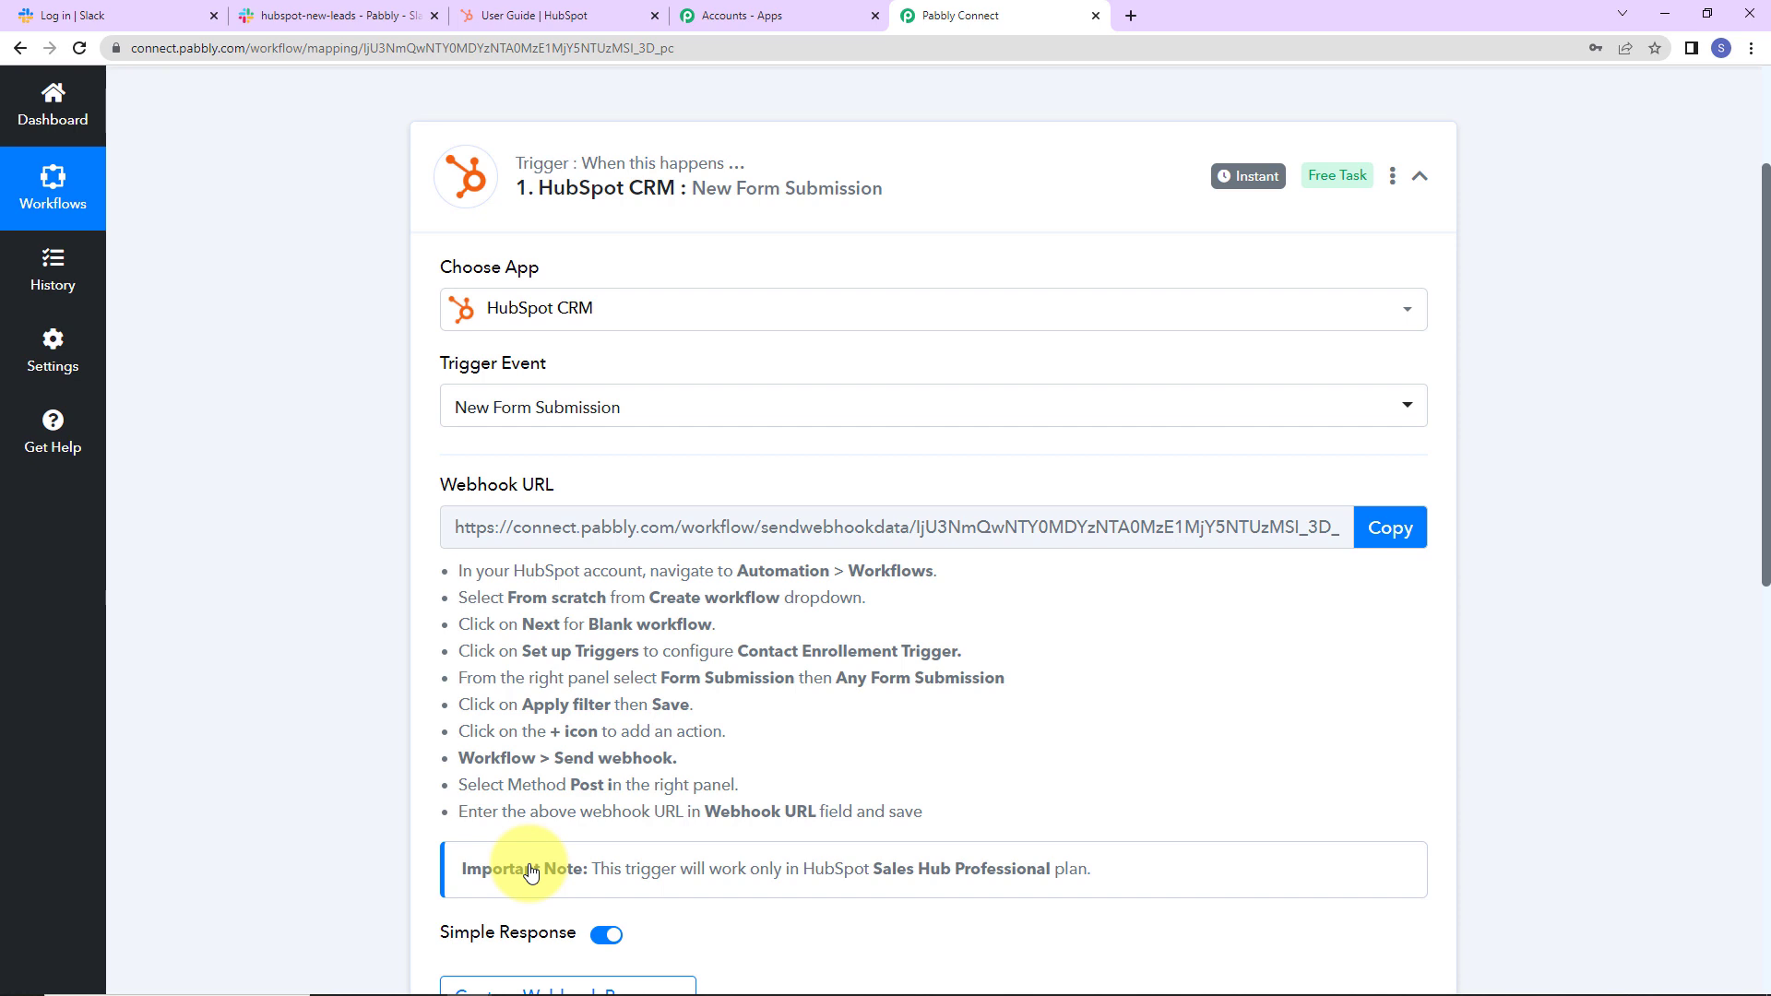
Copy the New Form Submission webhook URL so Pabbly waits for data, then go to HubSpot.
scroll(514, 506, down, 2)
drag(443, 269, 580, 279)
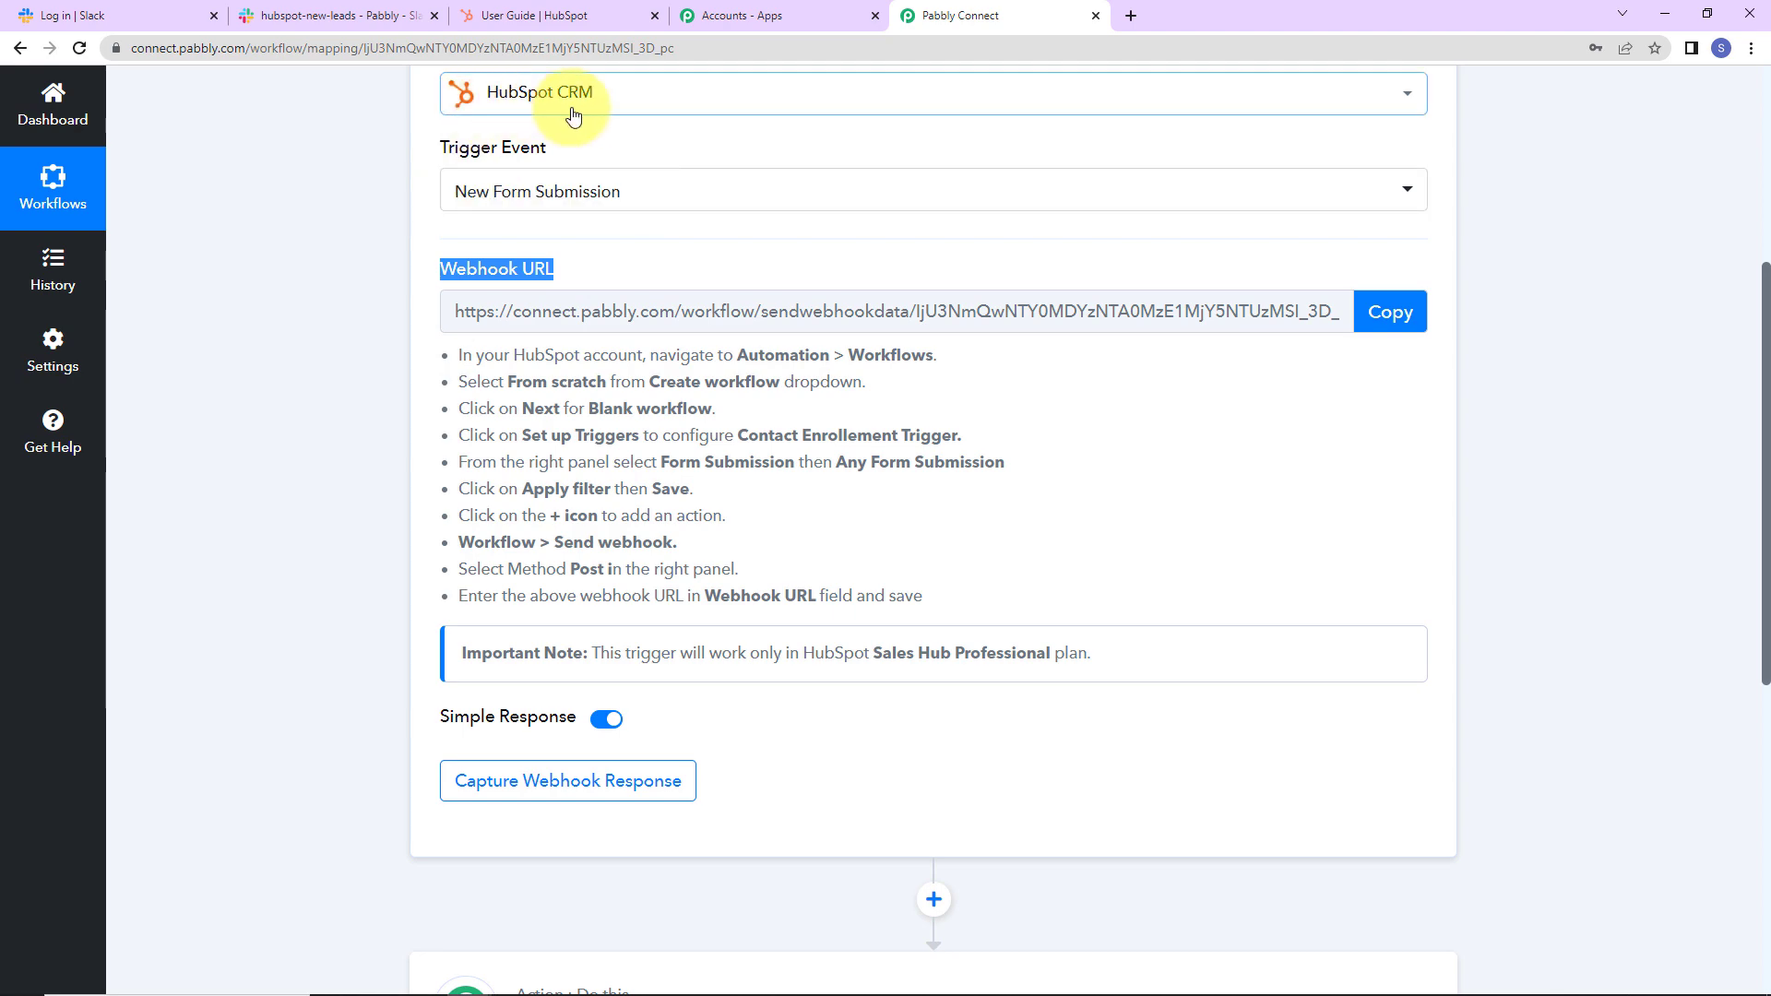
click(1403, 316)
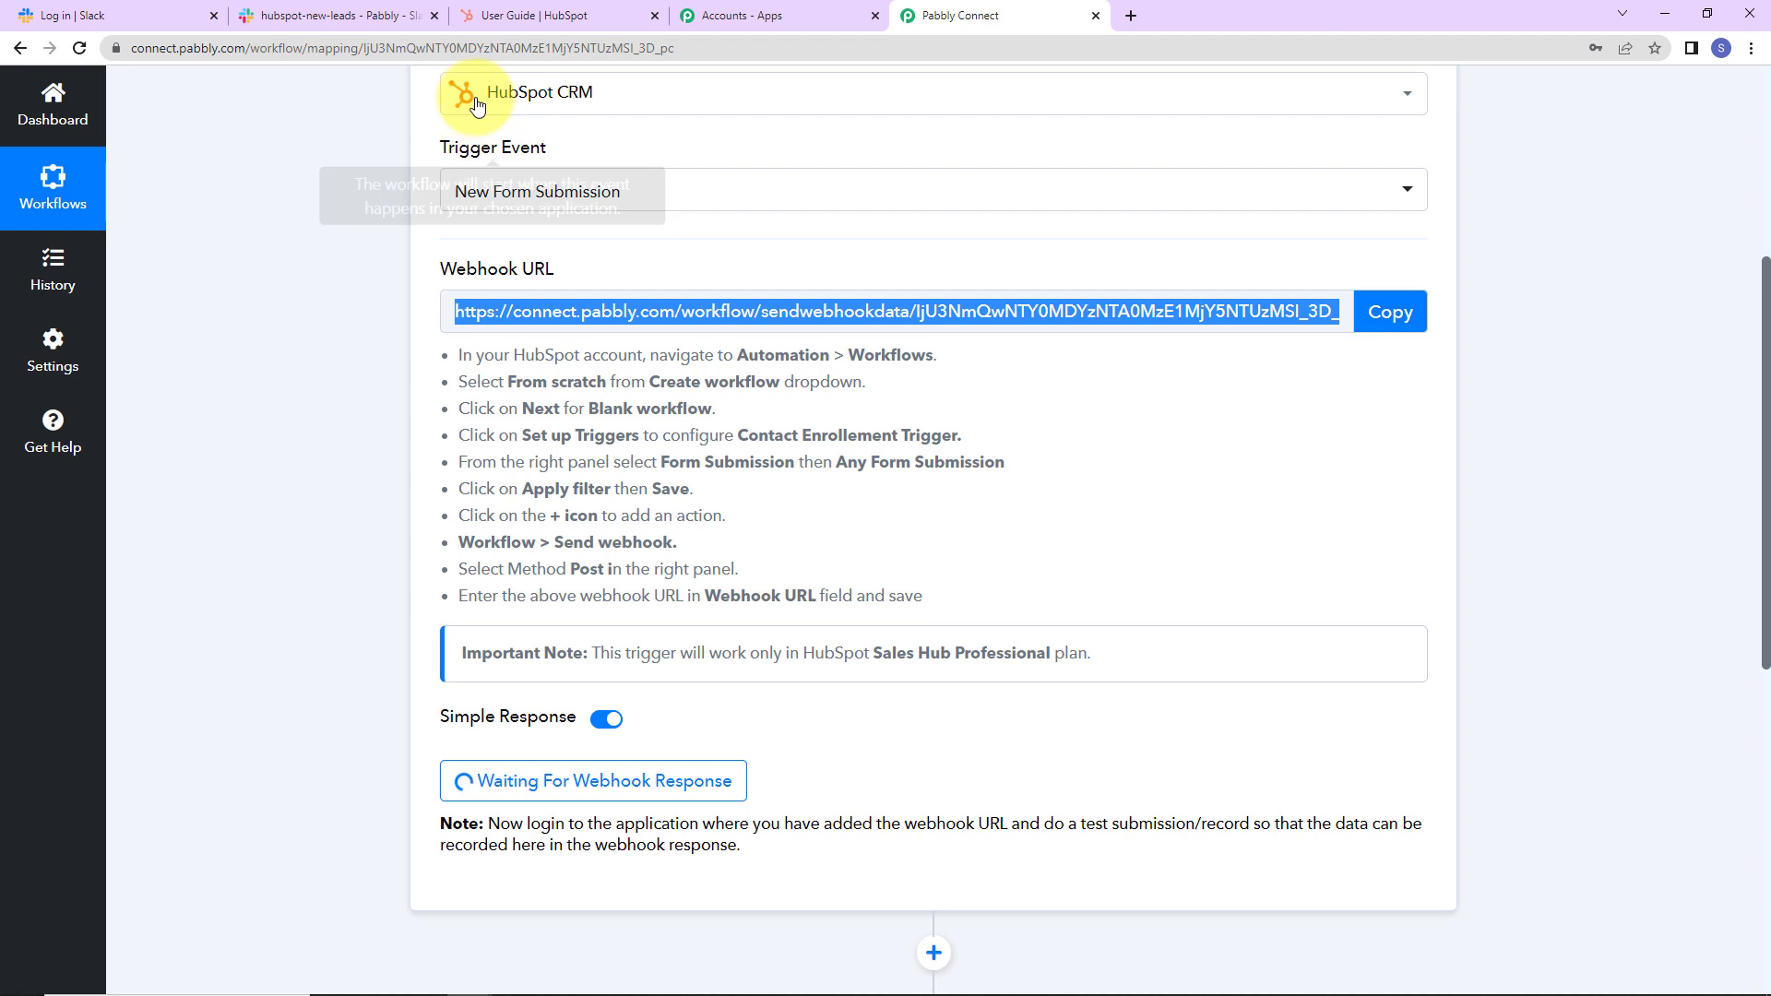
click(489, 17)
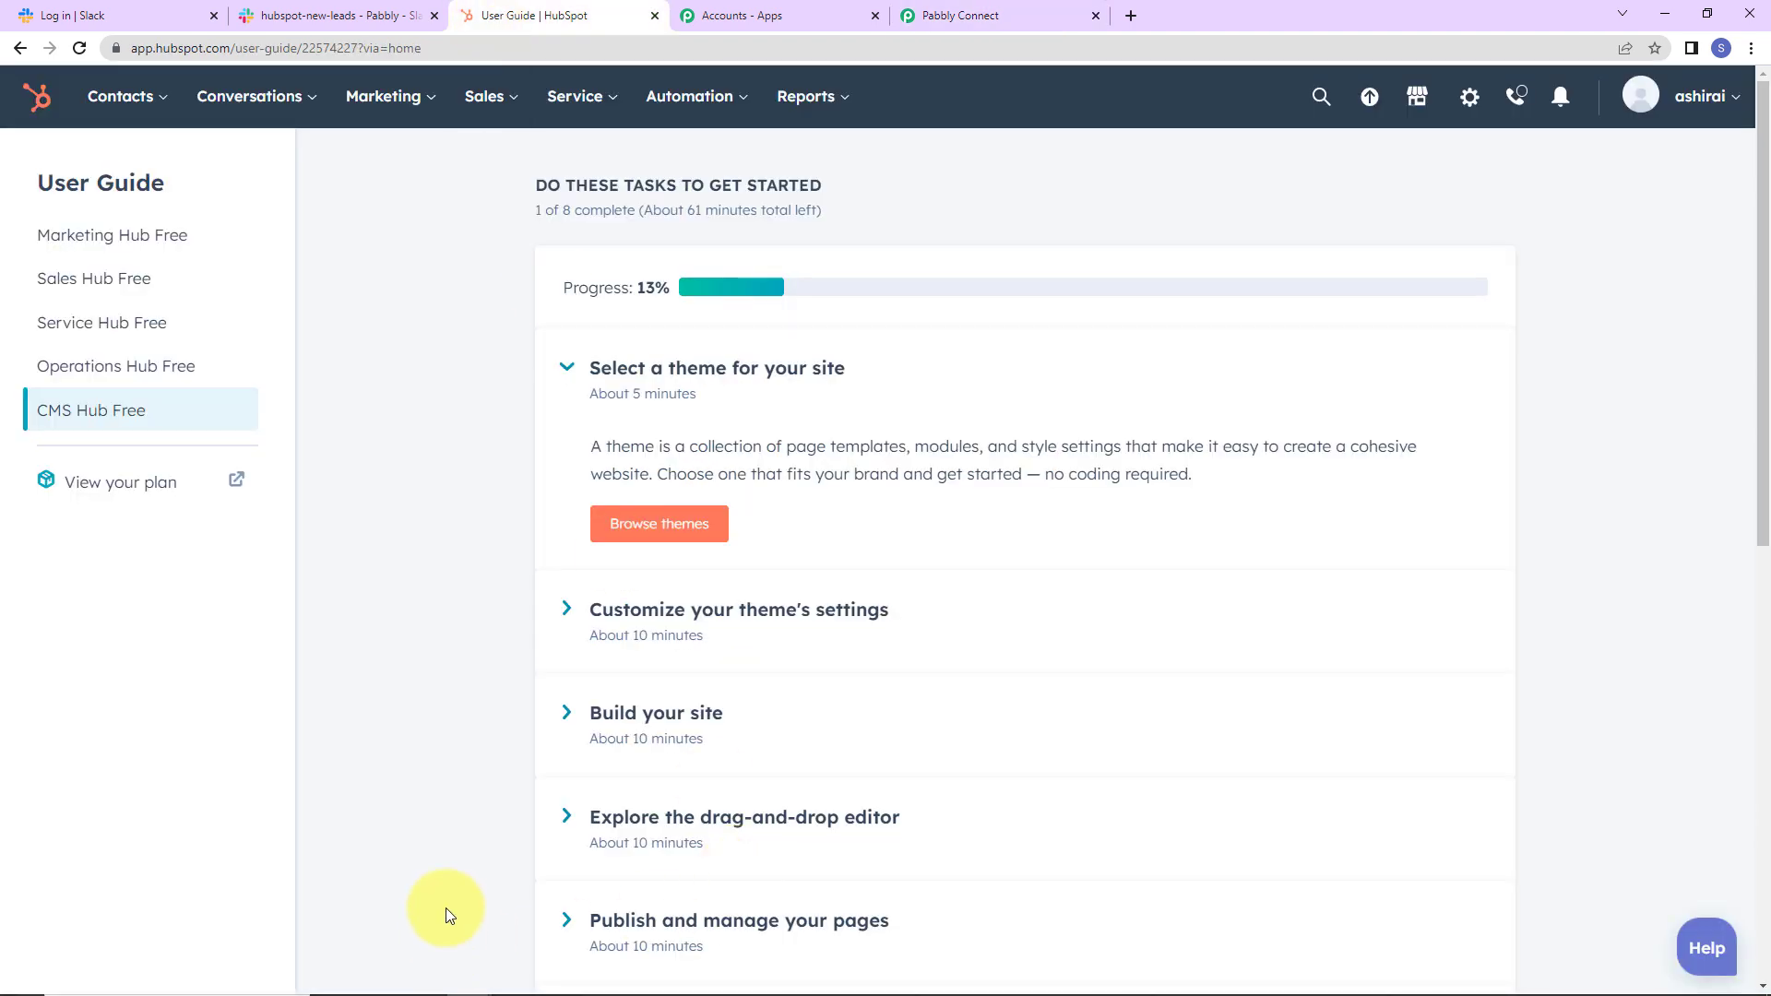
From HubSpot's Automation > Workflows, create a new workflow from scratch.
click(704, 98)
click(685, 218)
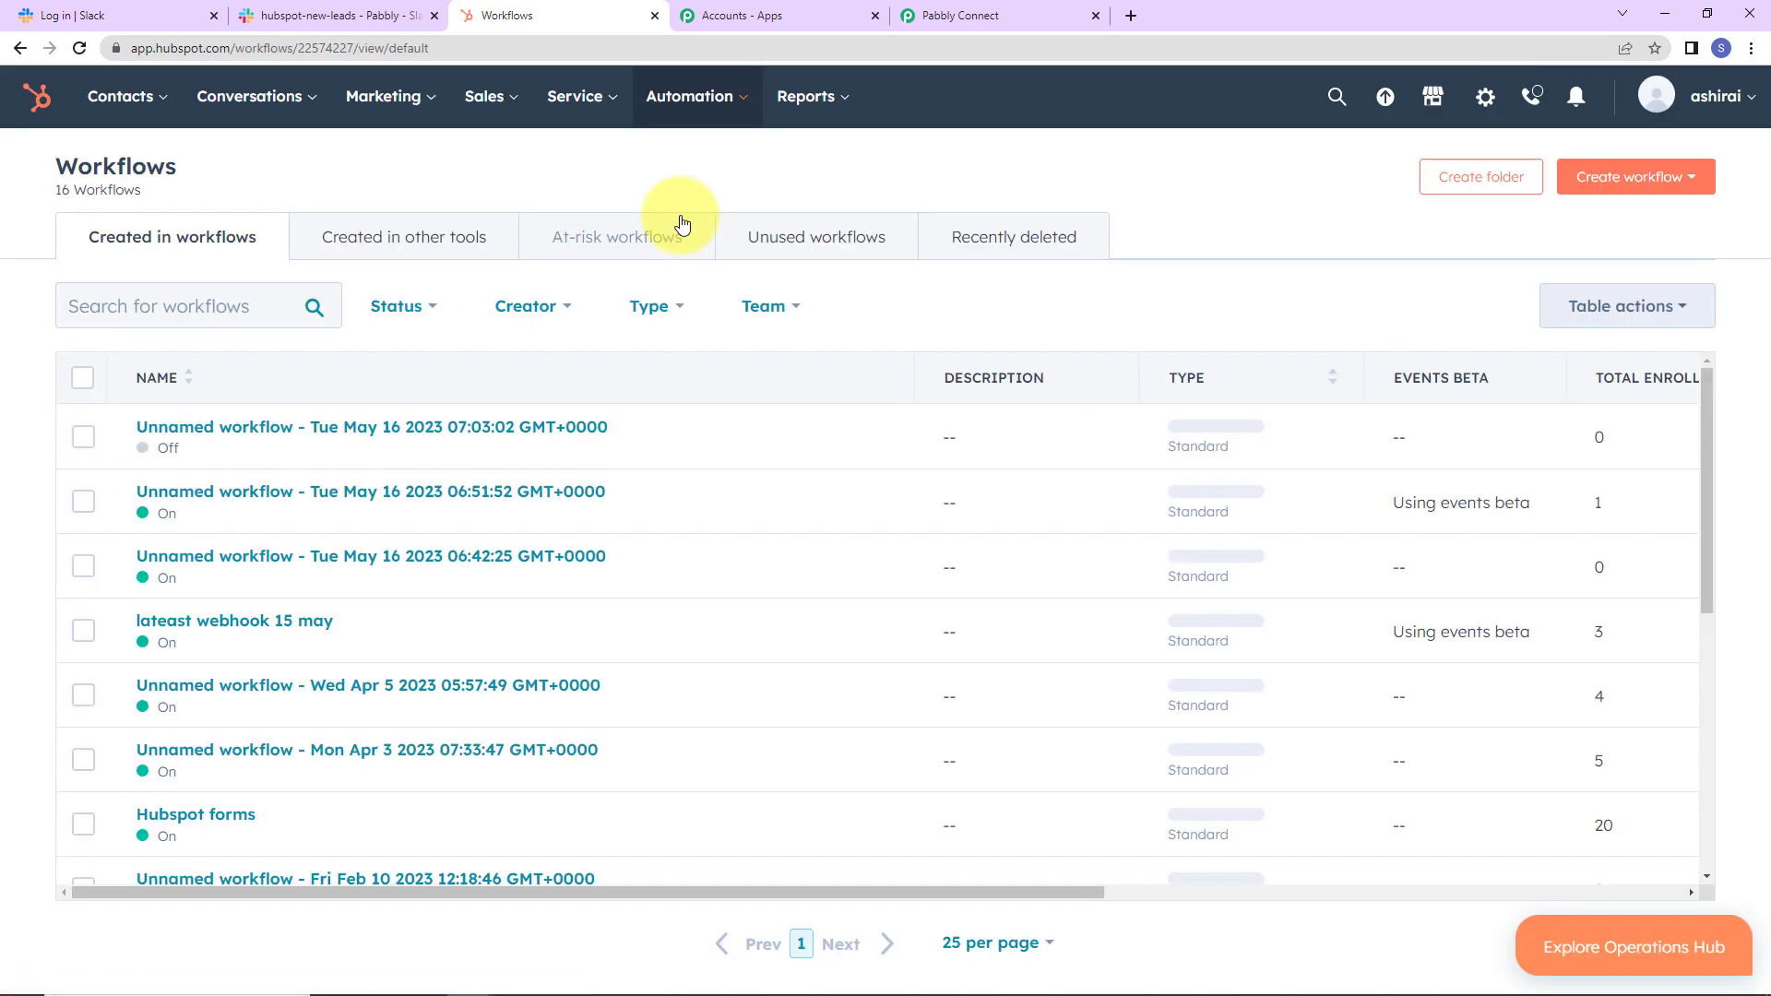
click(1603, 180)
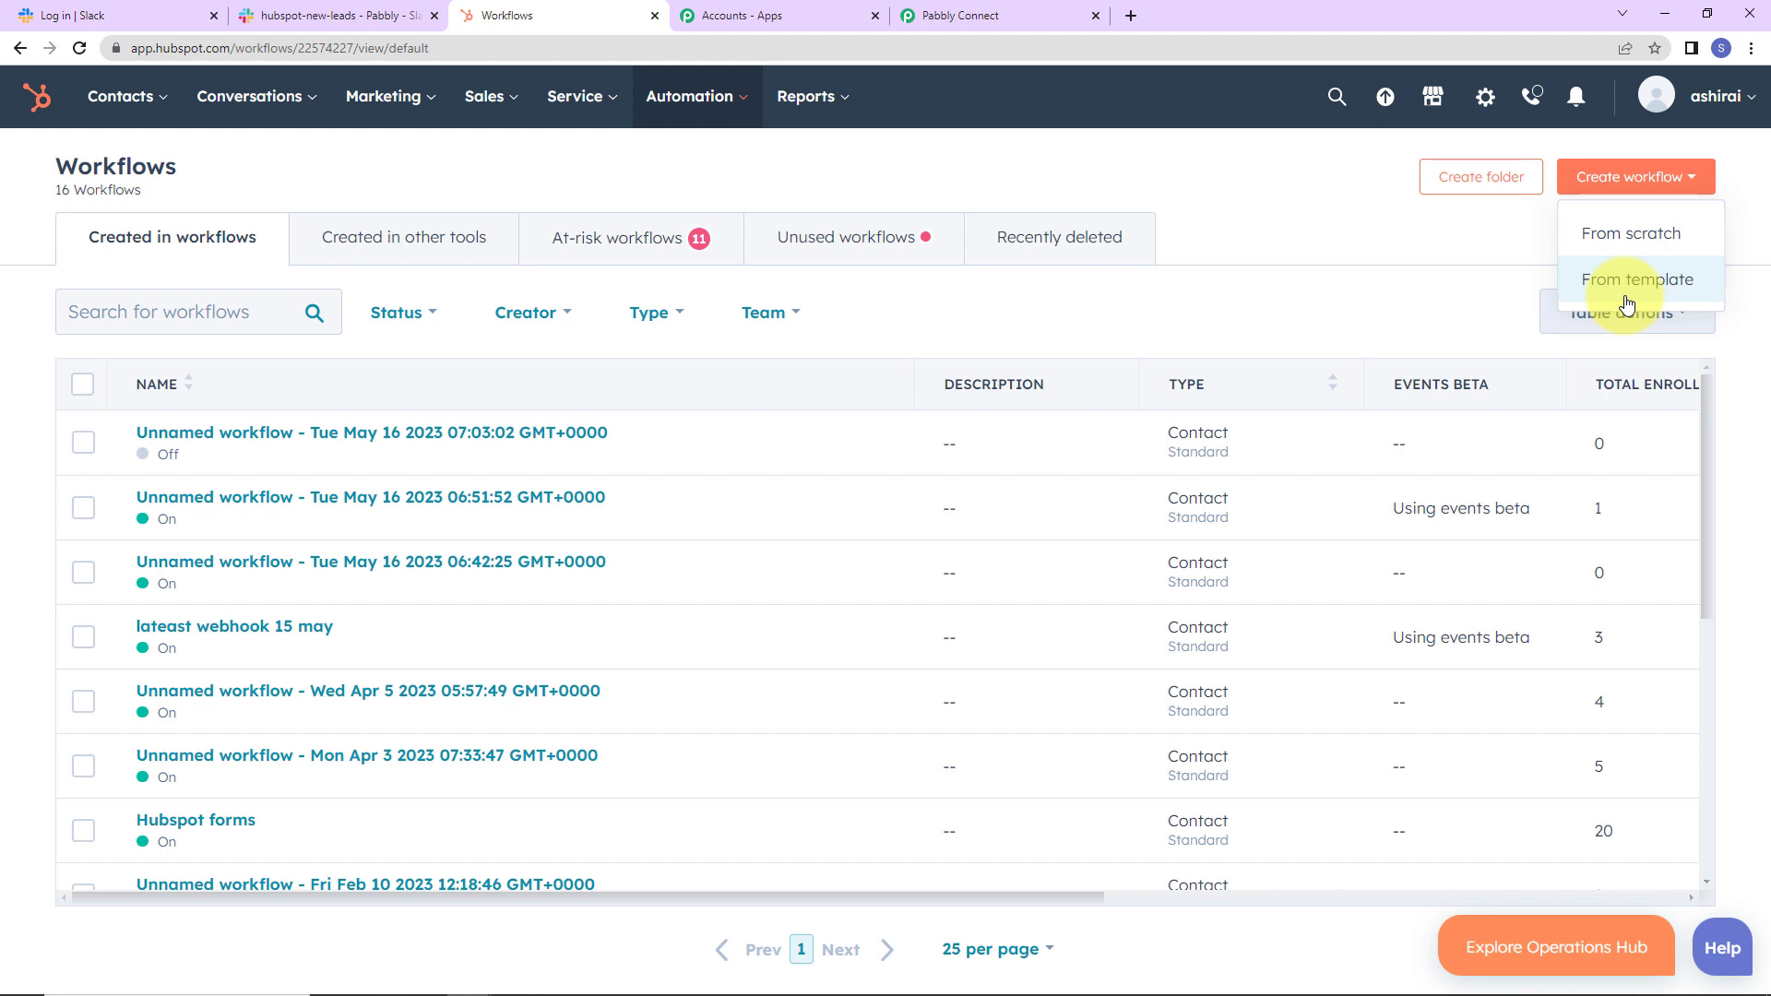
click(1601, 234)
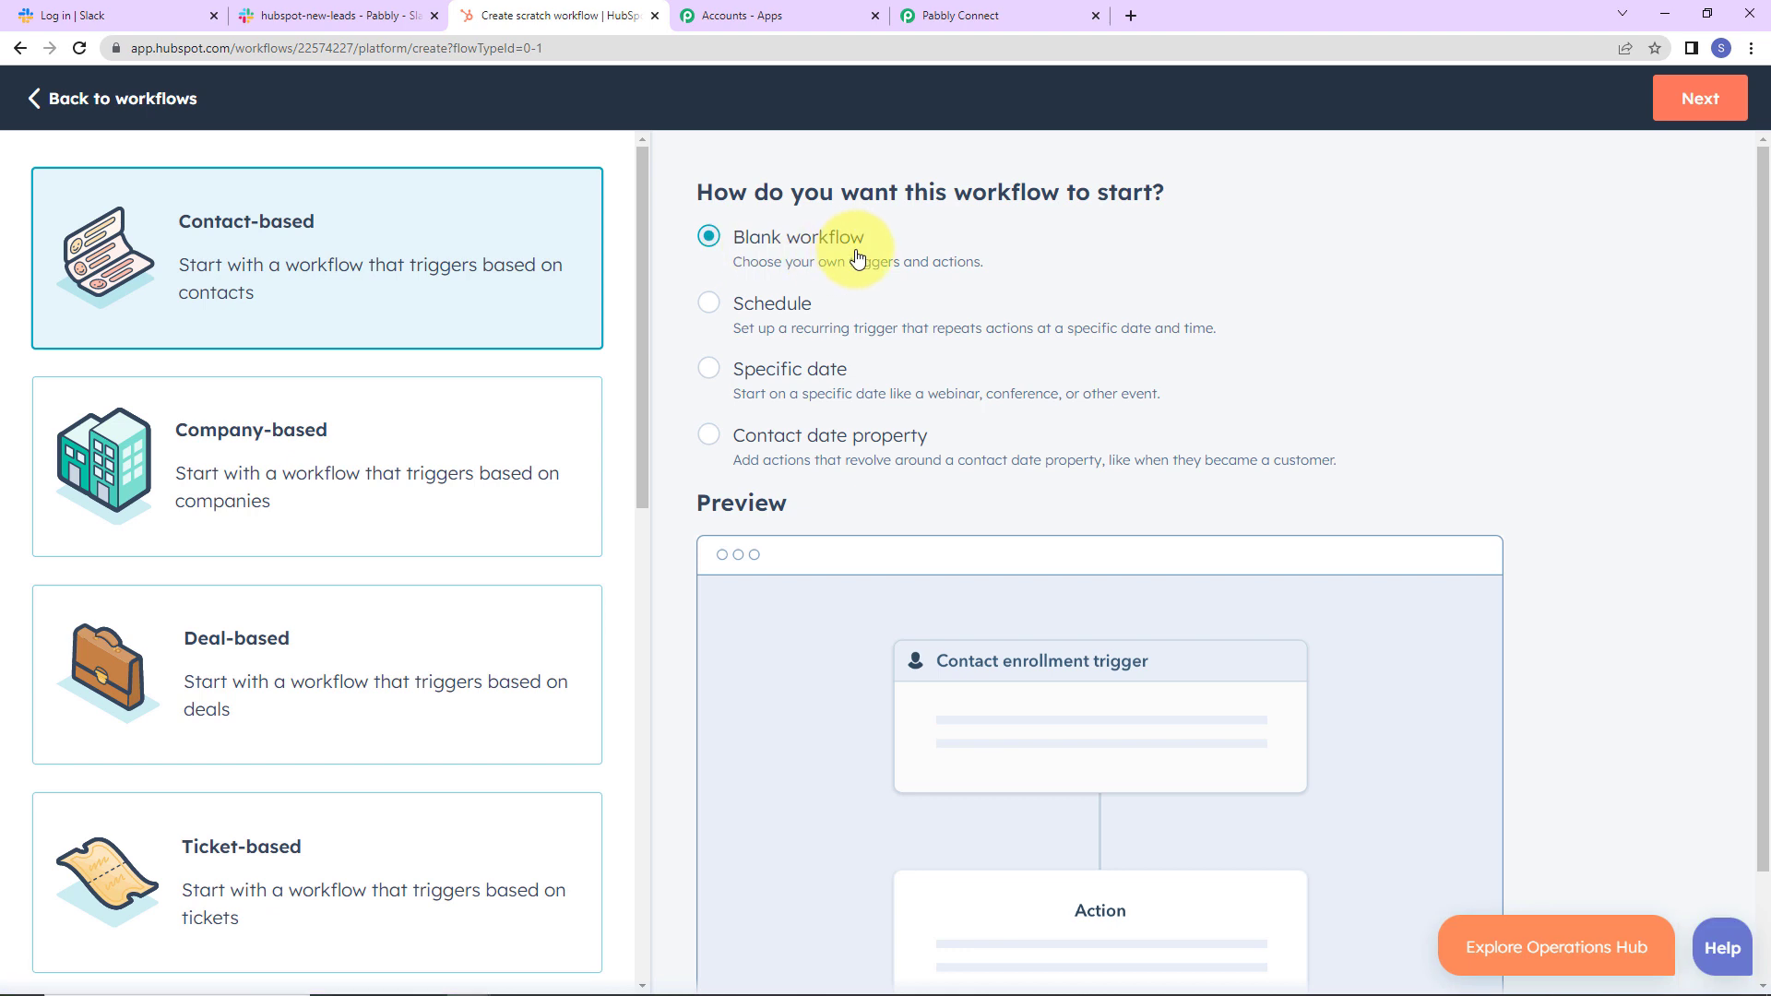
Start a blank contact-based workflow with form submission as the enrollment trigger event.
click(1663, 104)
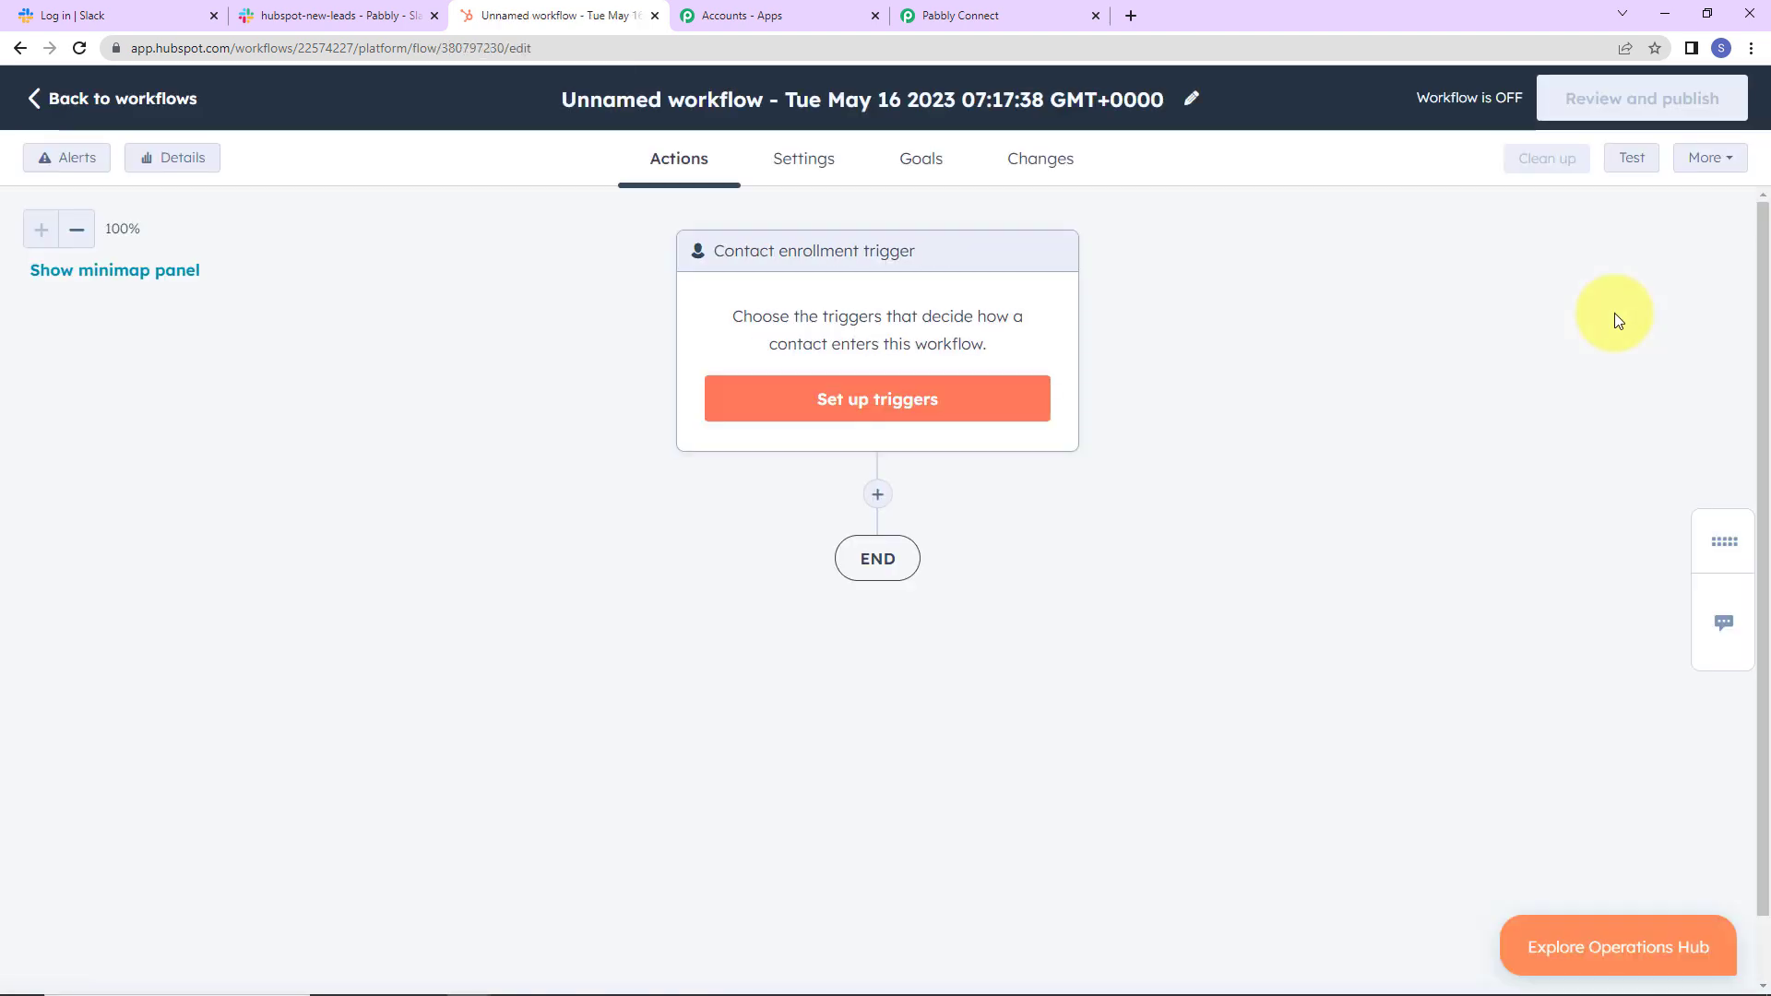
click(953, 407)
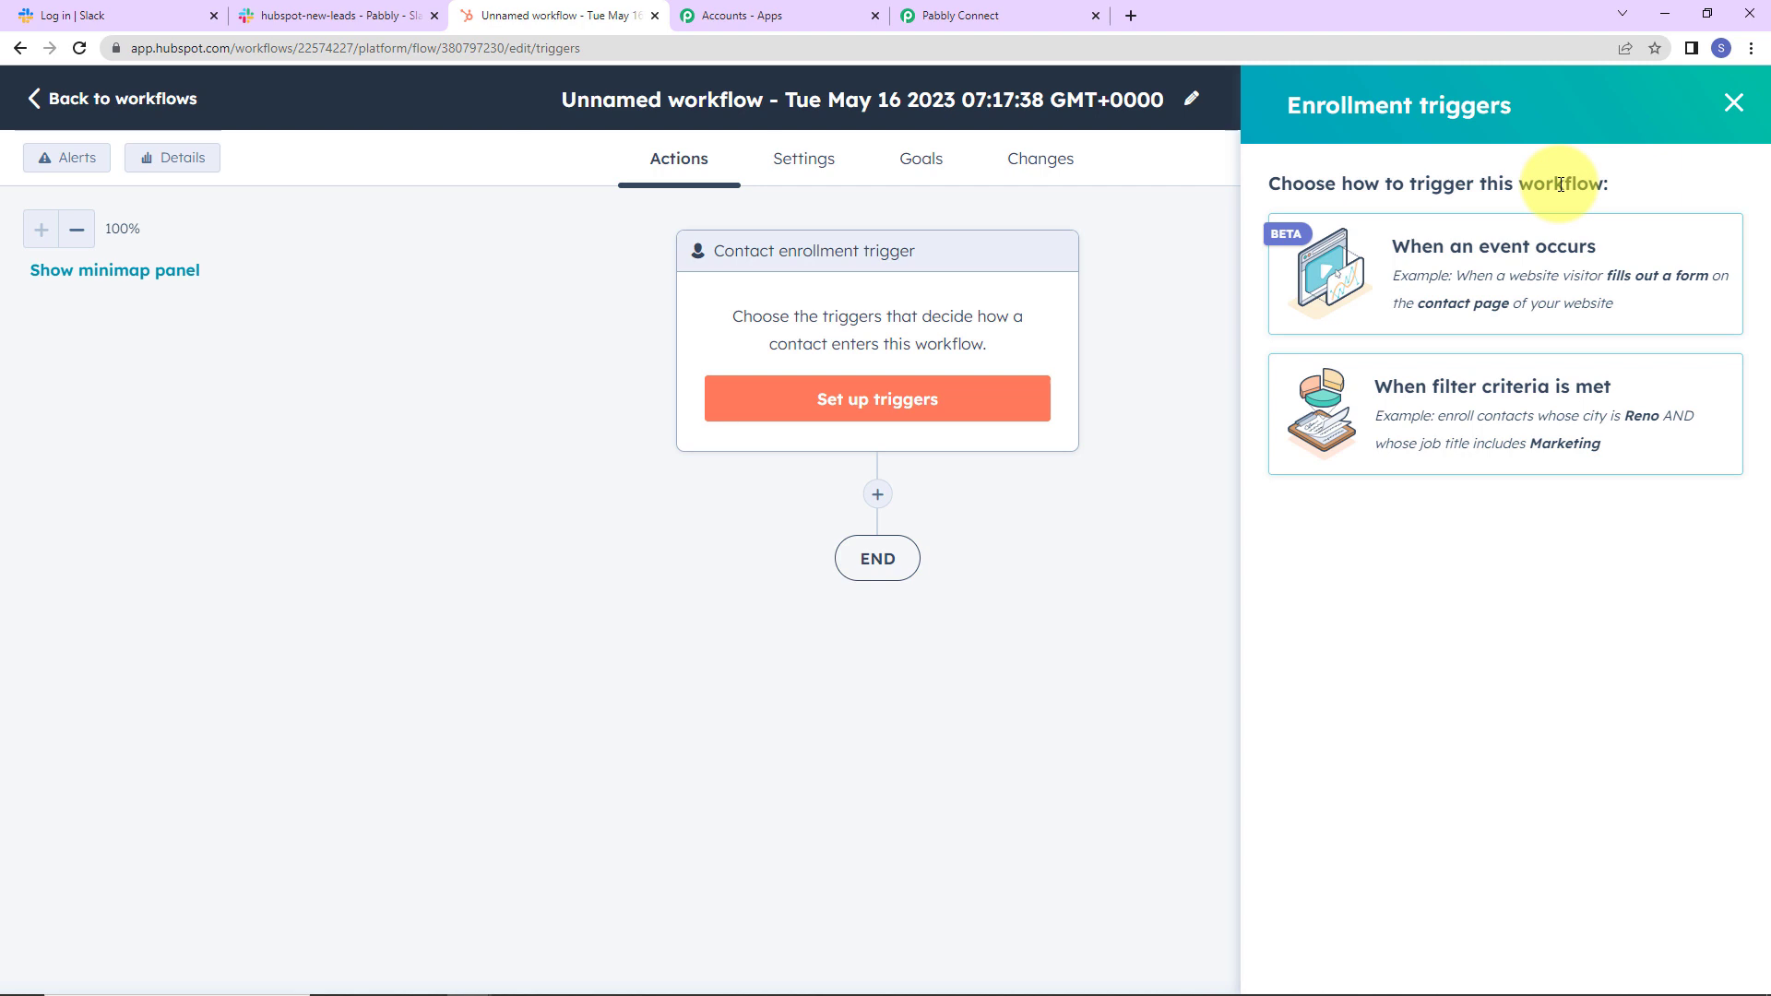
click(1487, 279)
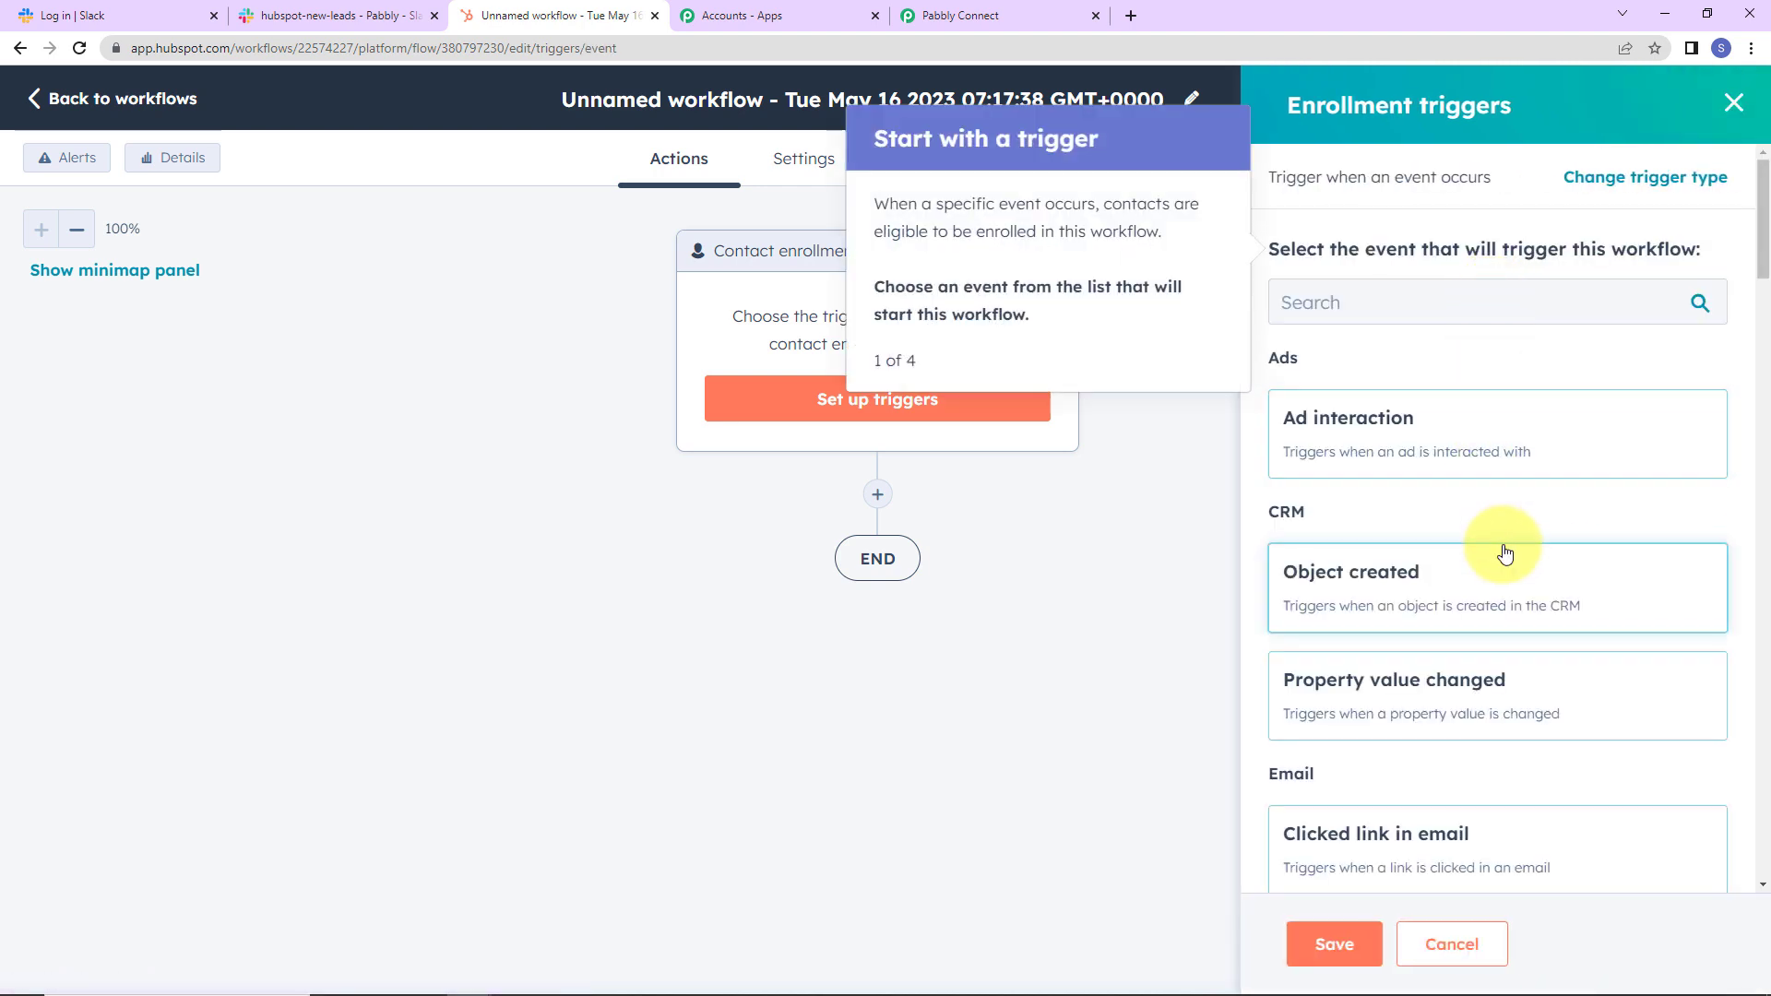
scroll(1504, 551, down, 12)
click(1443, 676)
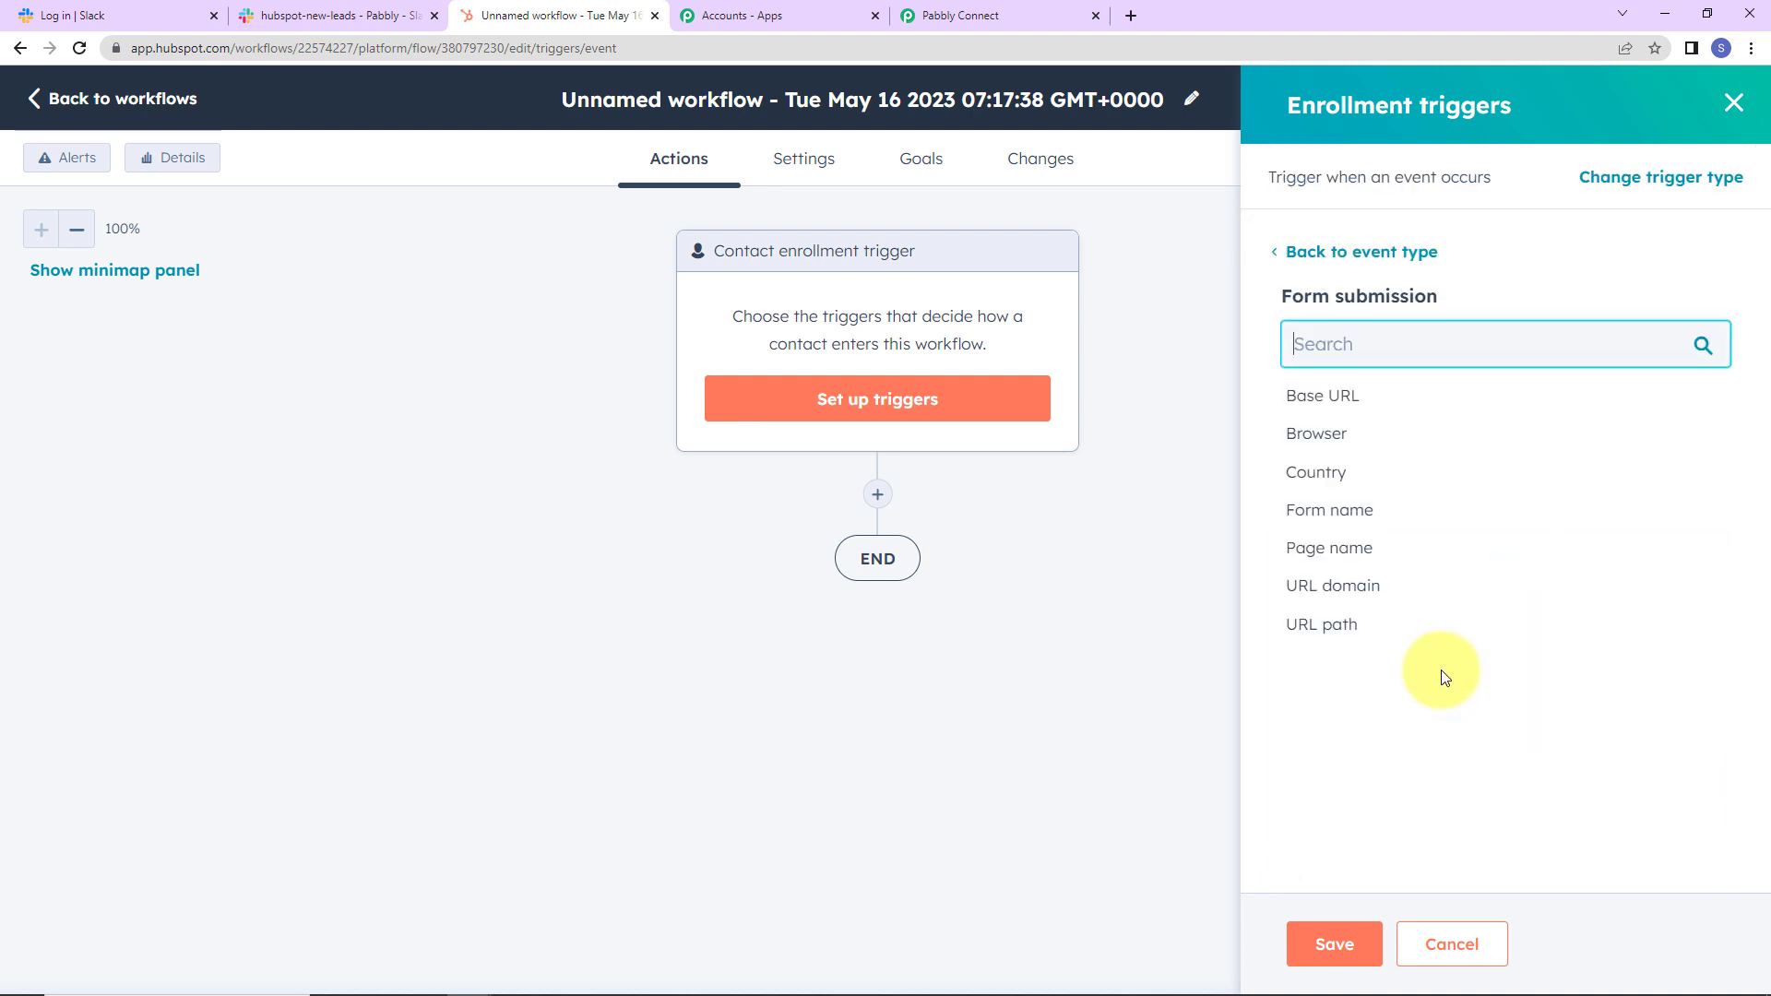
Filter the trigger to form name Contact Form and save it.
click(1335, 513)
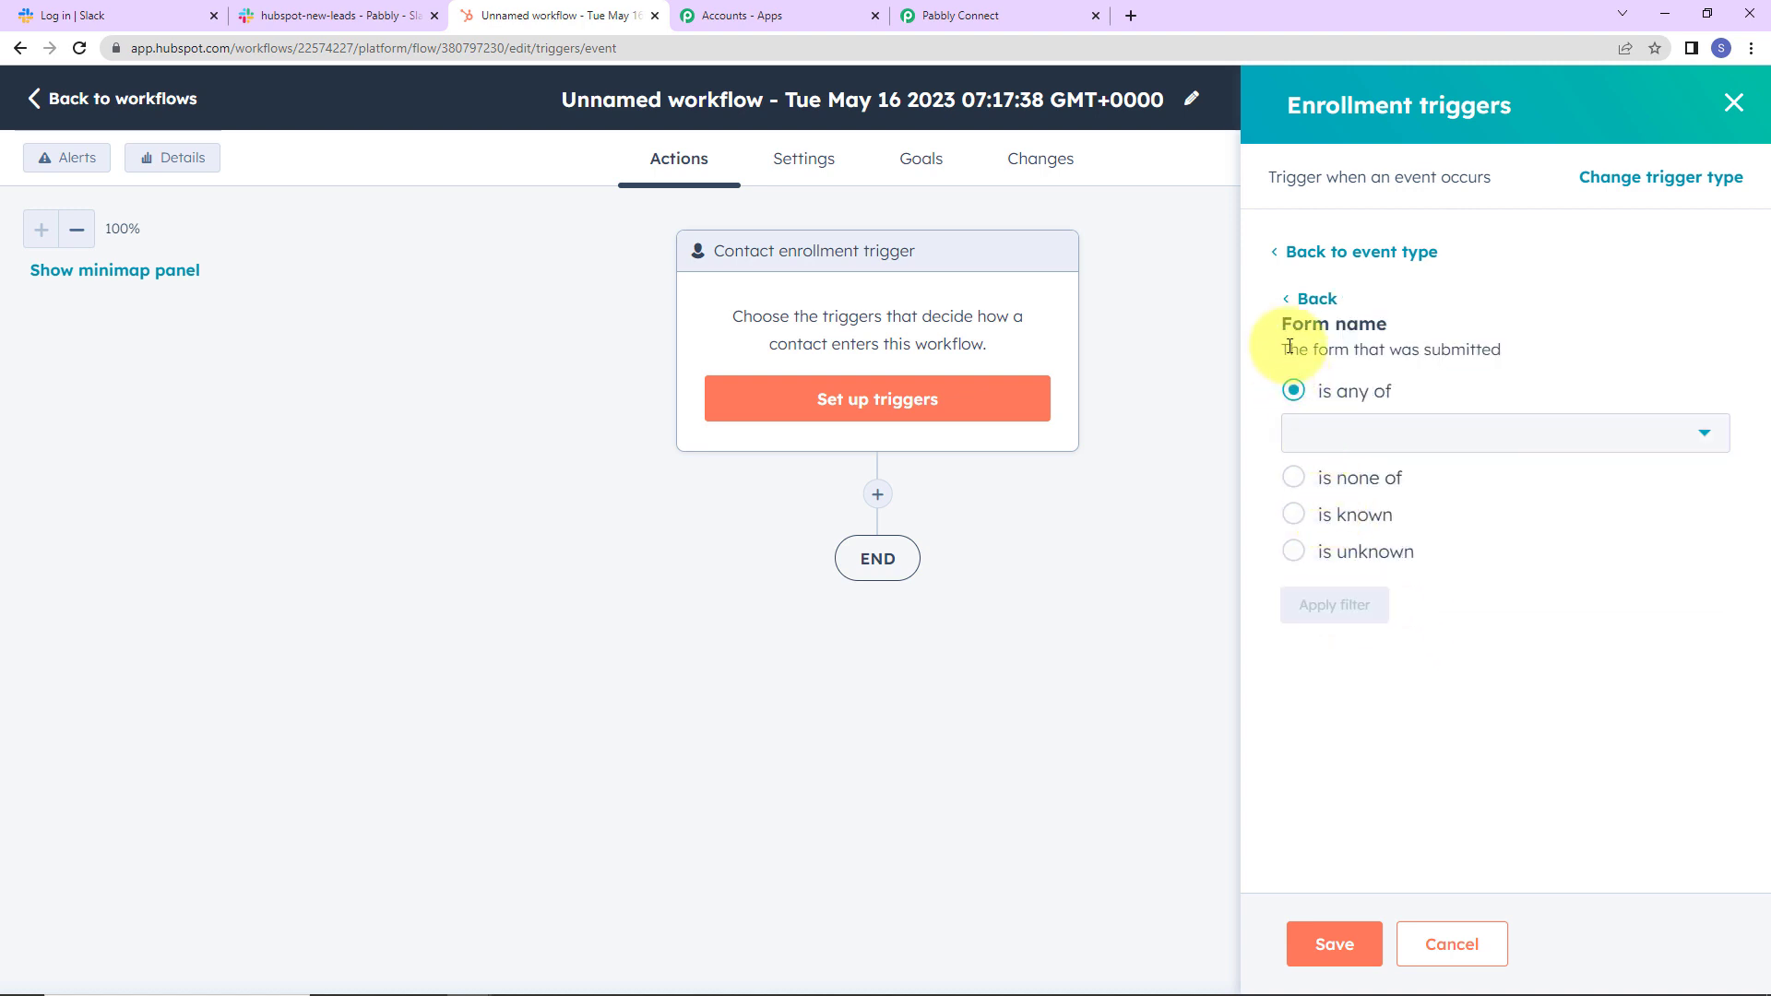
click(1344, 448)
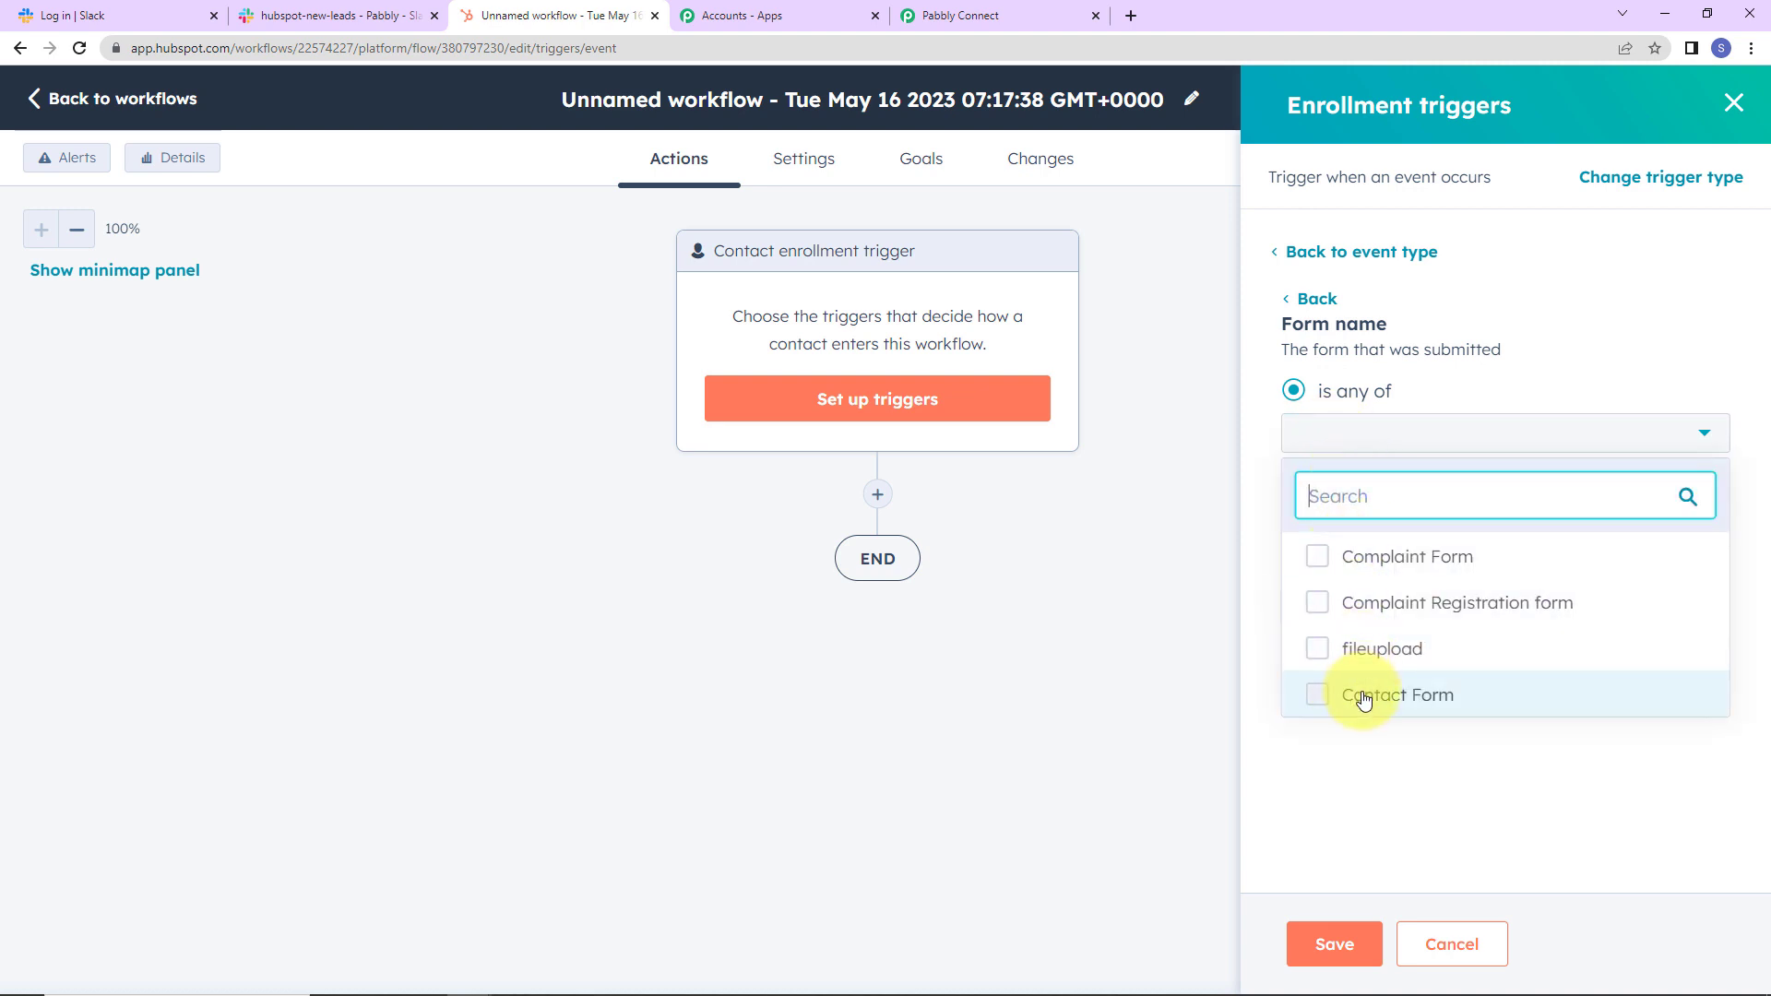
click(1360, 697)
click(1404, 751)
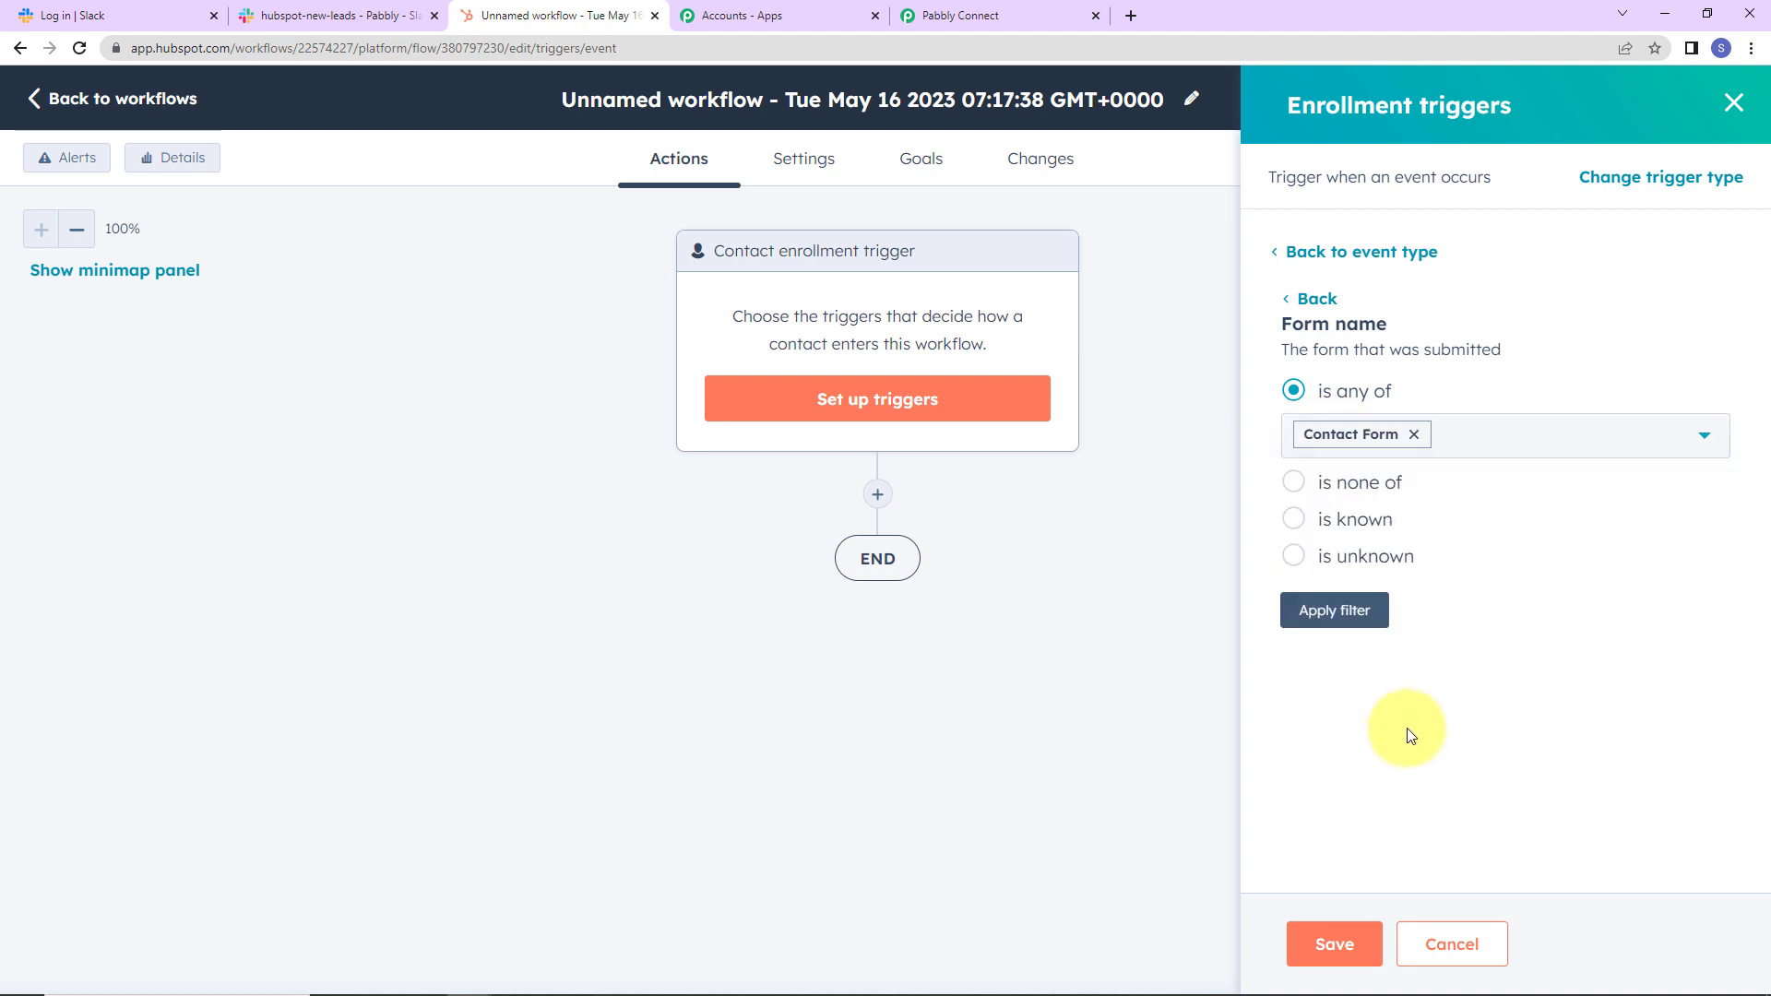
click(1343, 611)
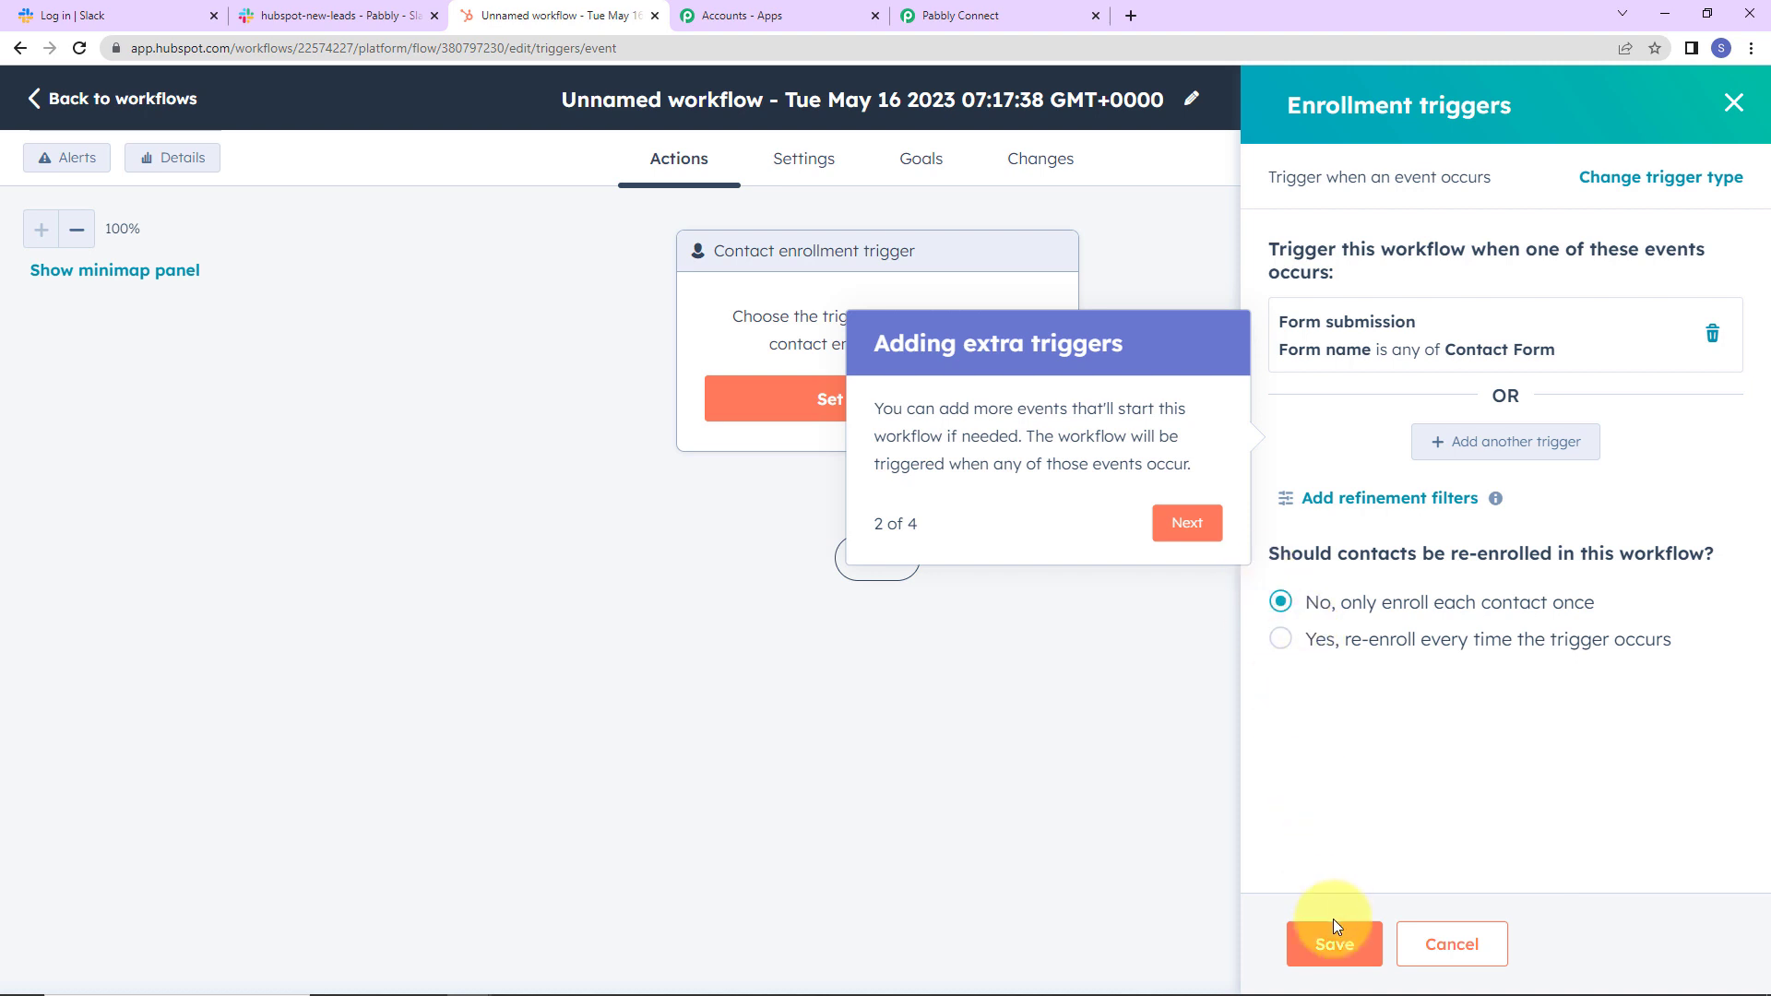
click(1330, 947)
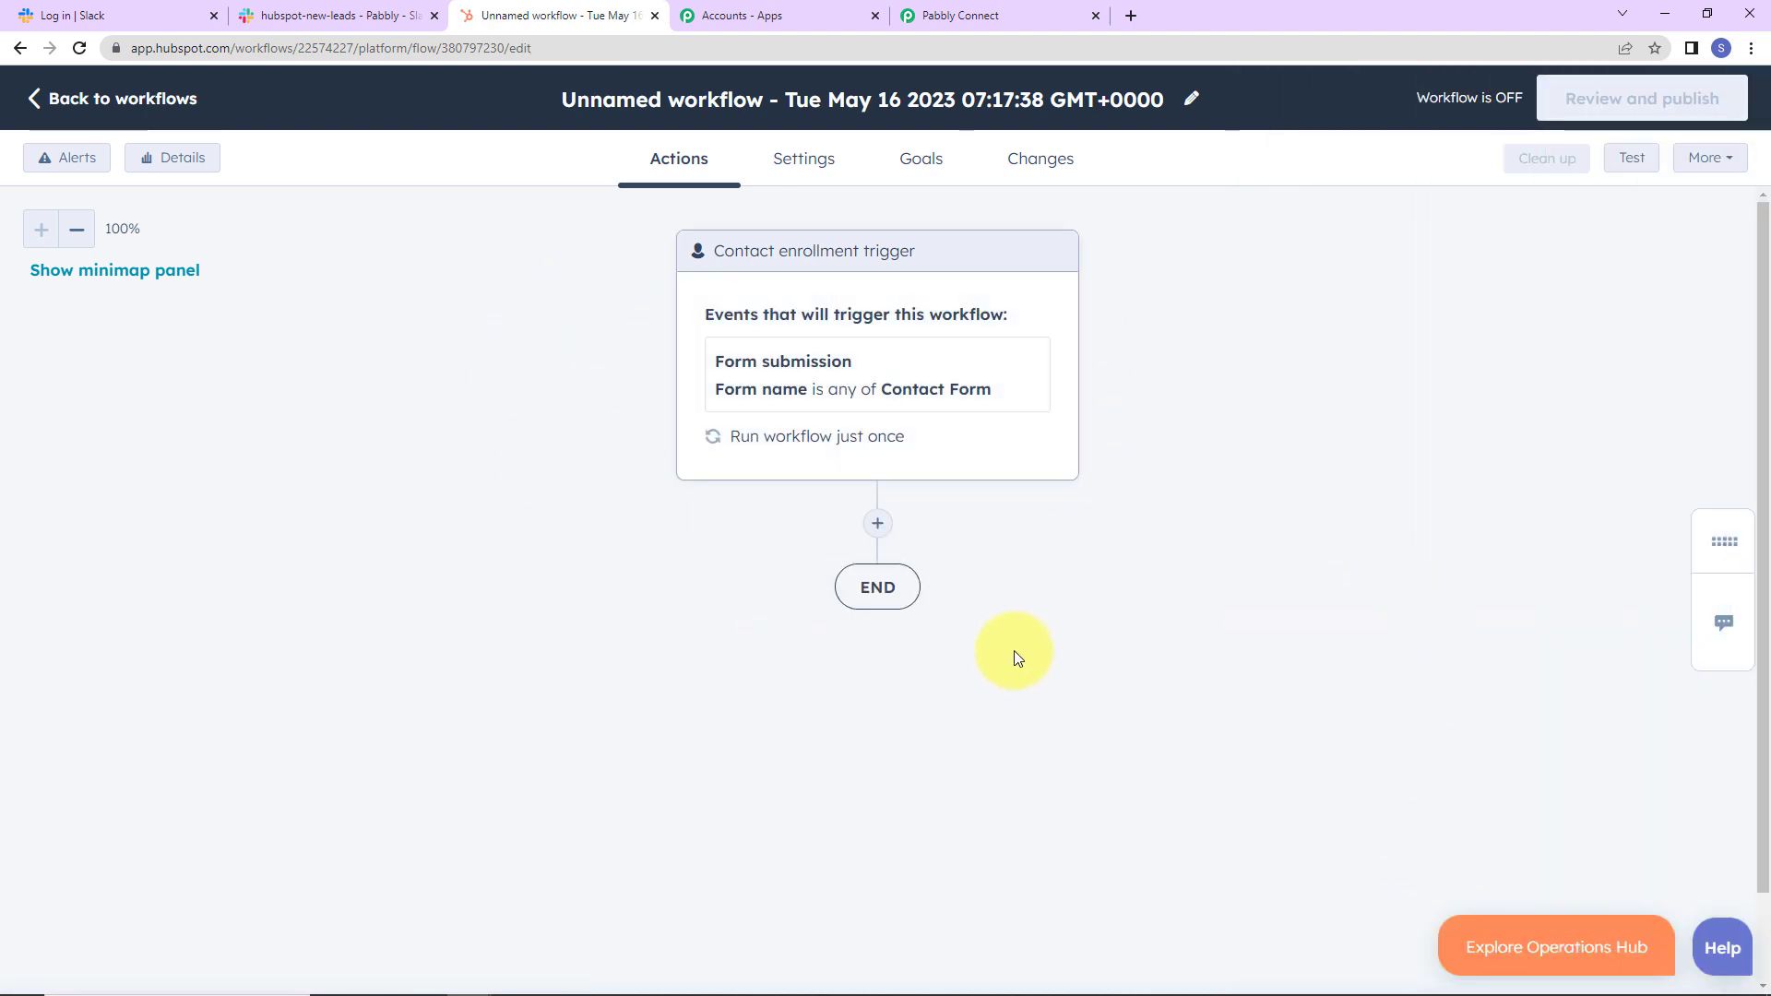
Add a Send a webhook action after the trigger using the POST method.
click(878, 524)
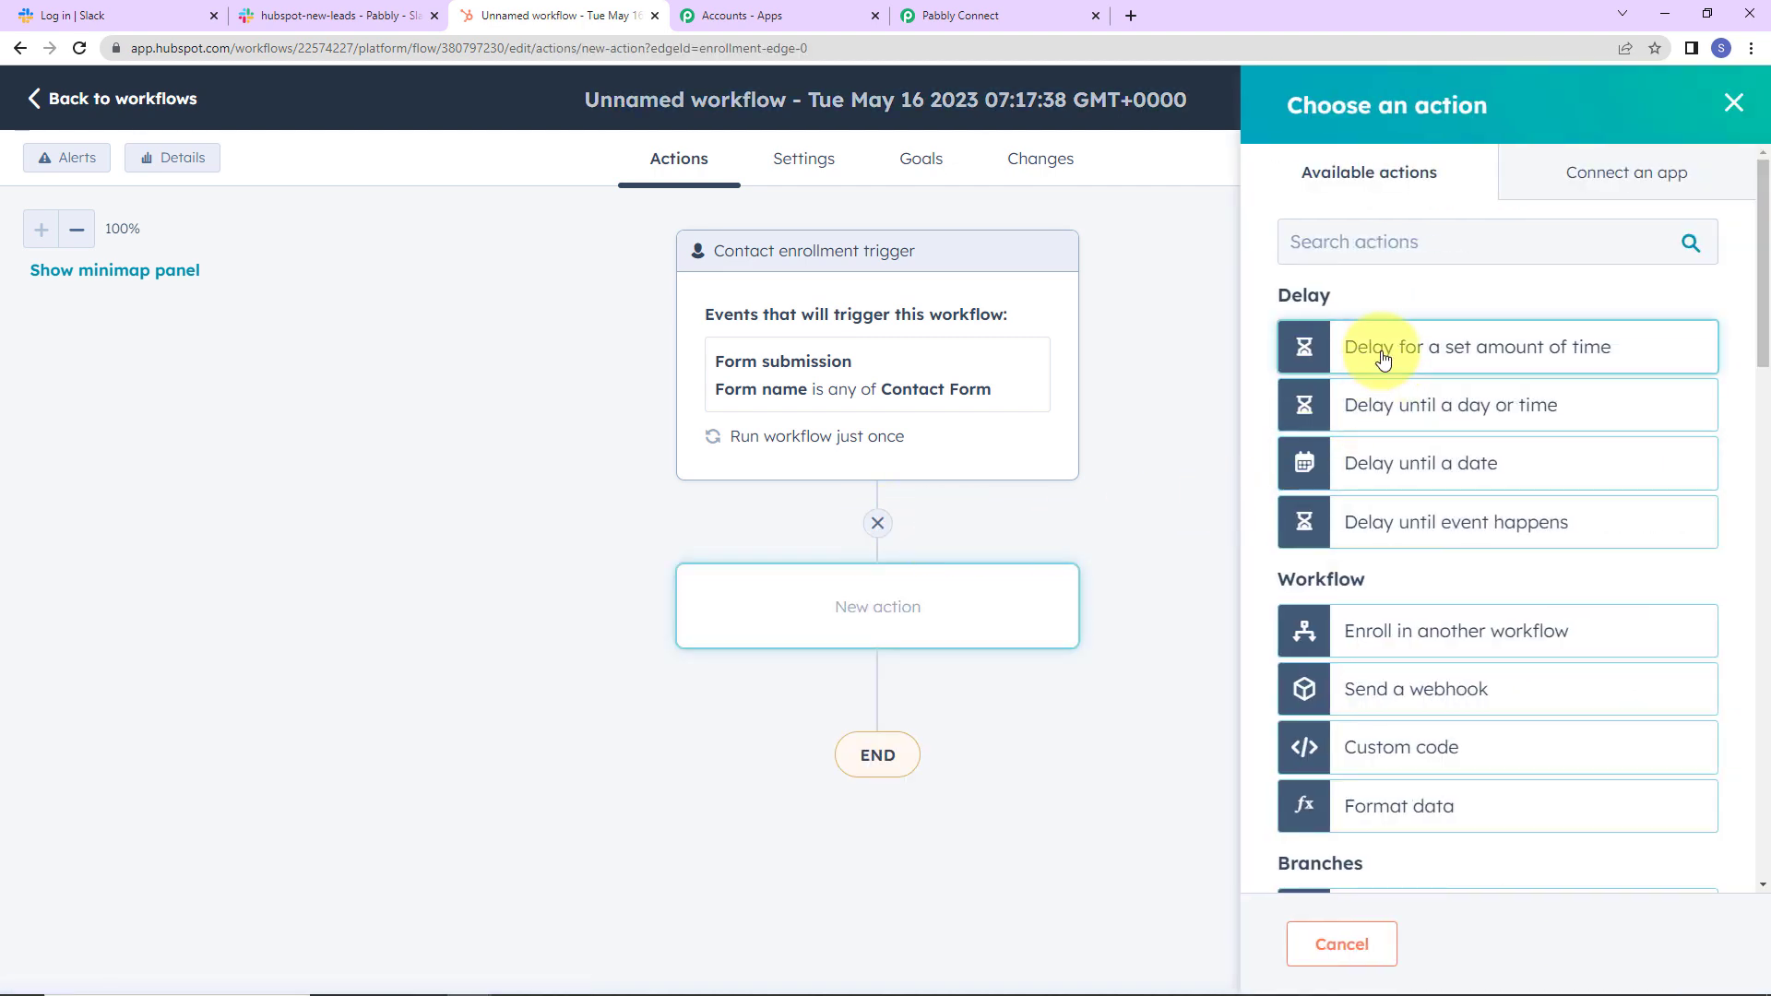
click(1376, 699)
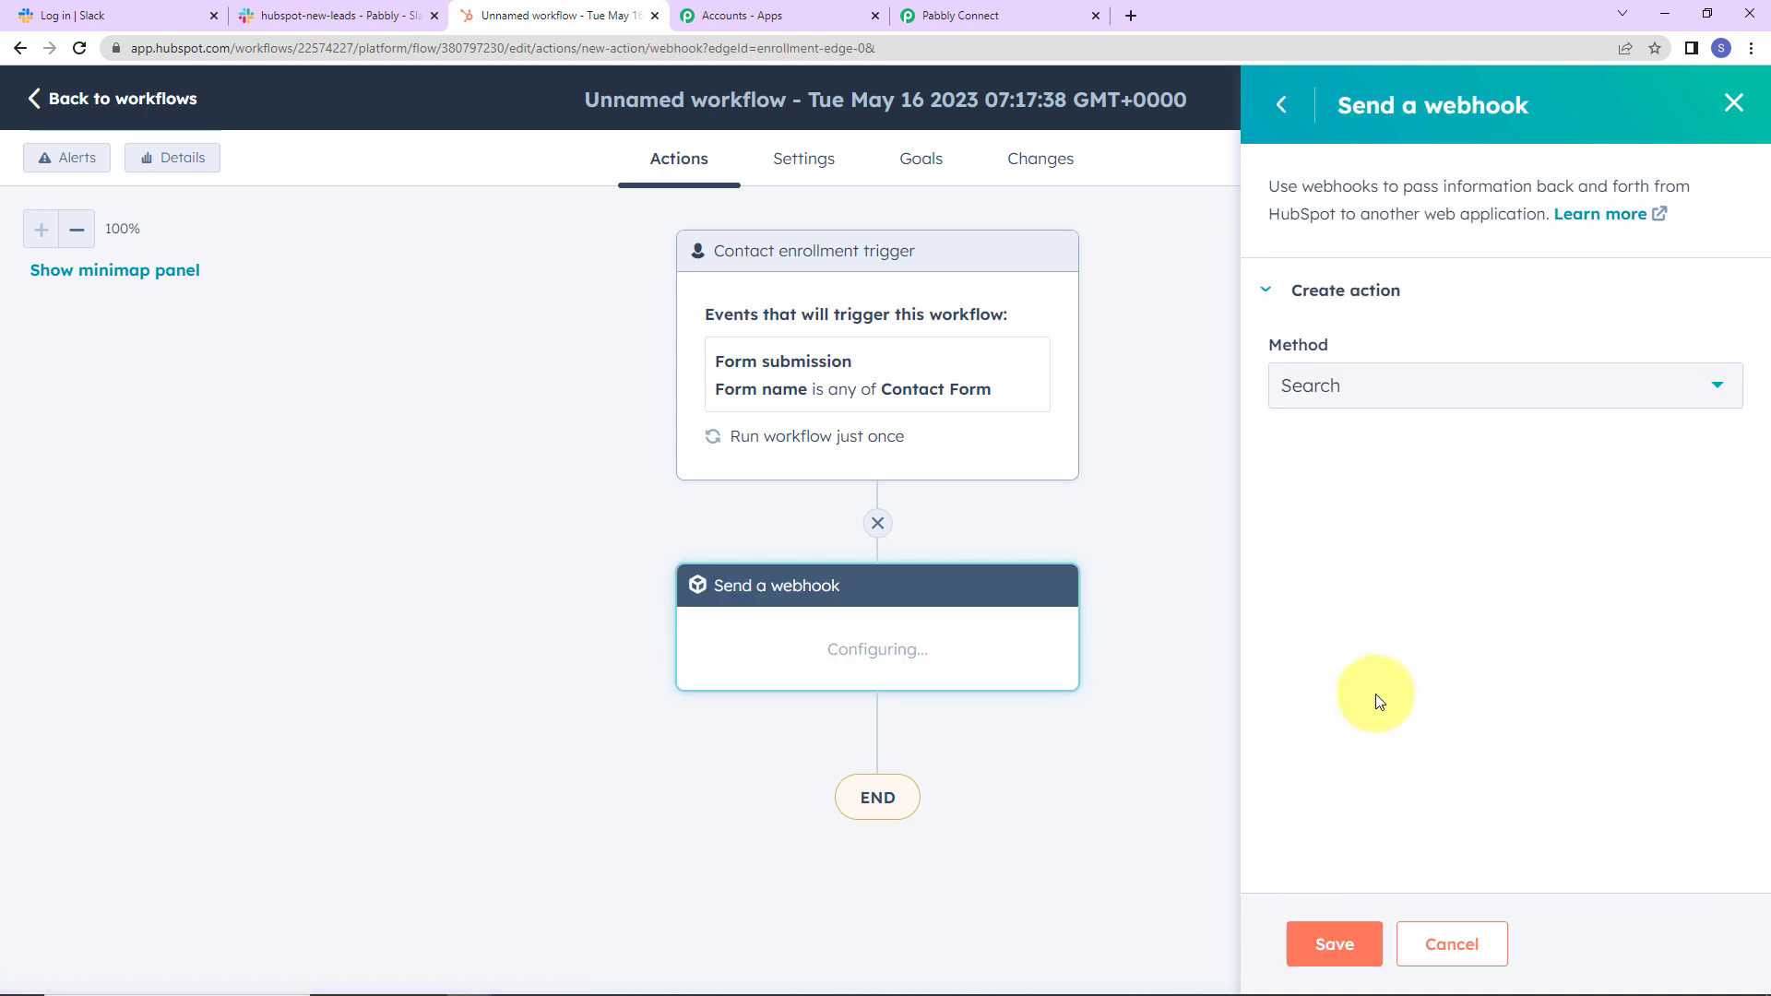
click(1353, 392)
click(1340, 459)
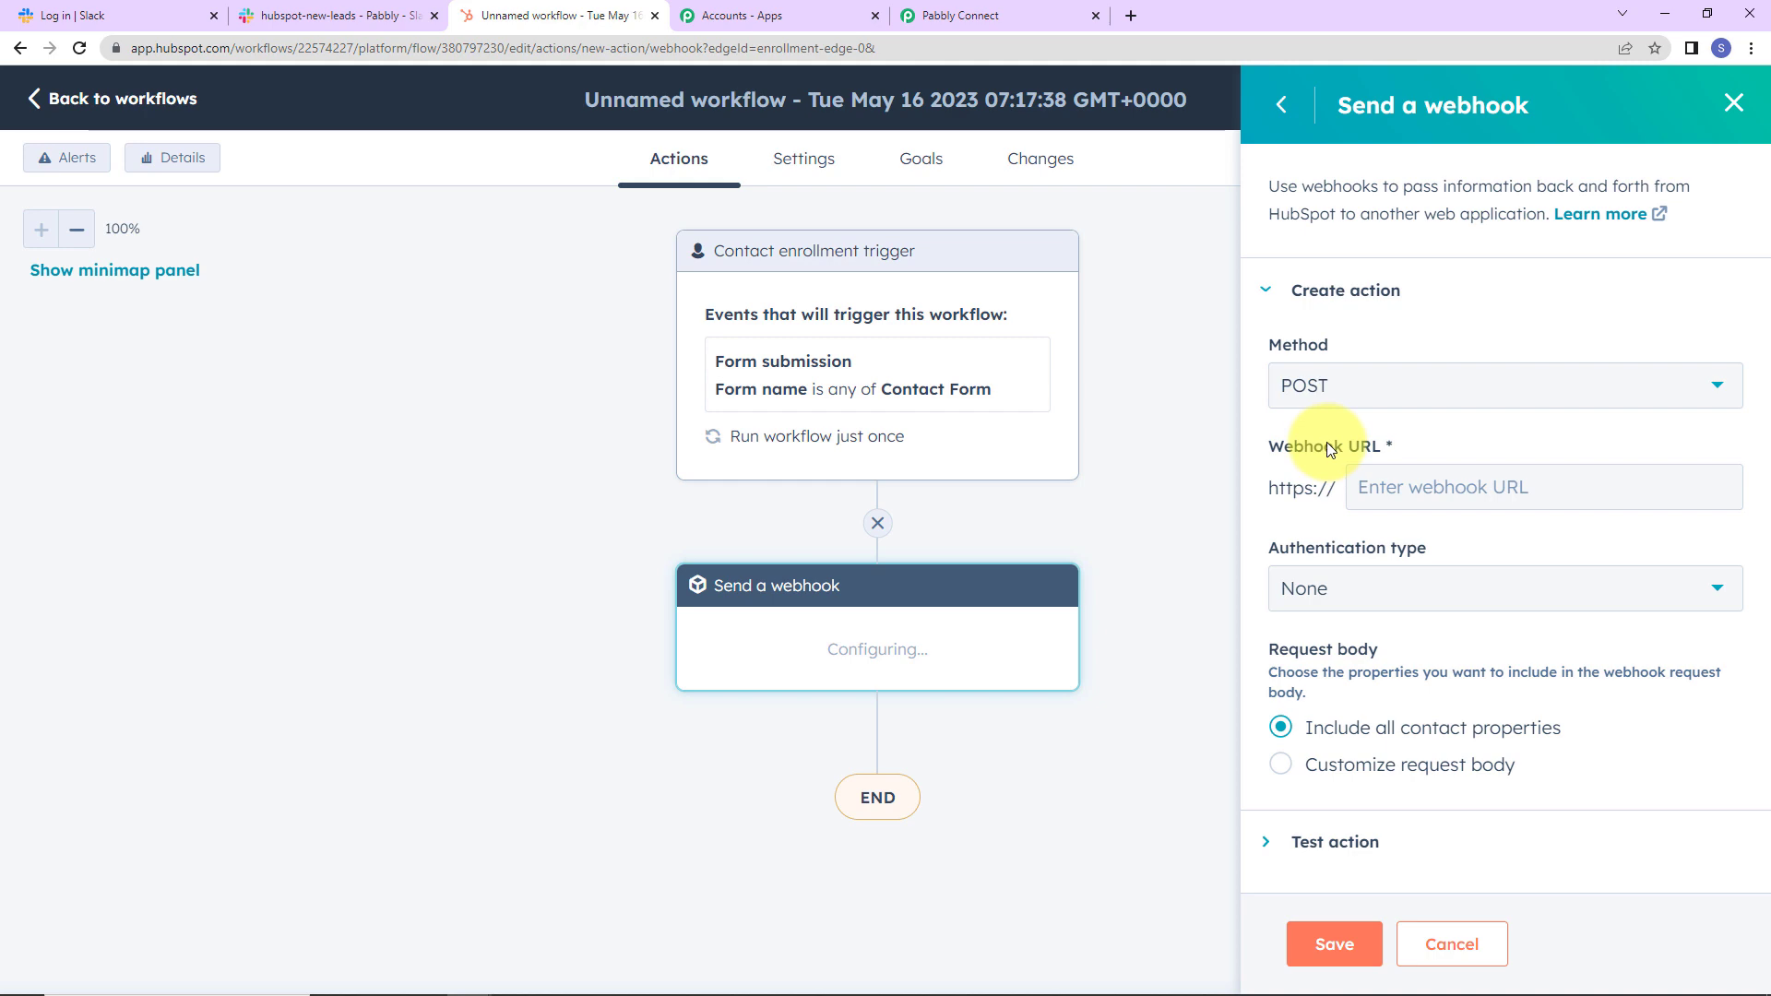
Paste the Pabbly webhook URL into the action, save it, and open Review and publish.
click(992, 16)
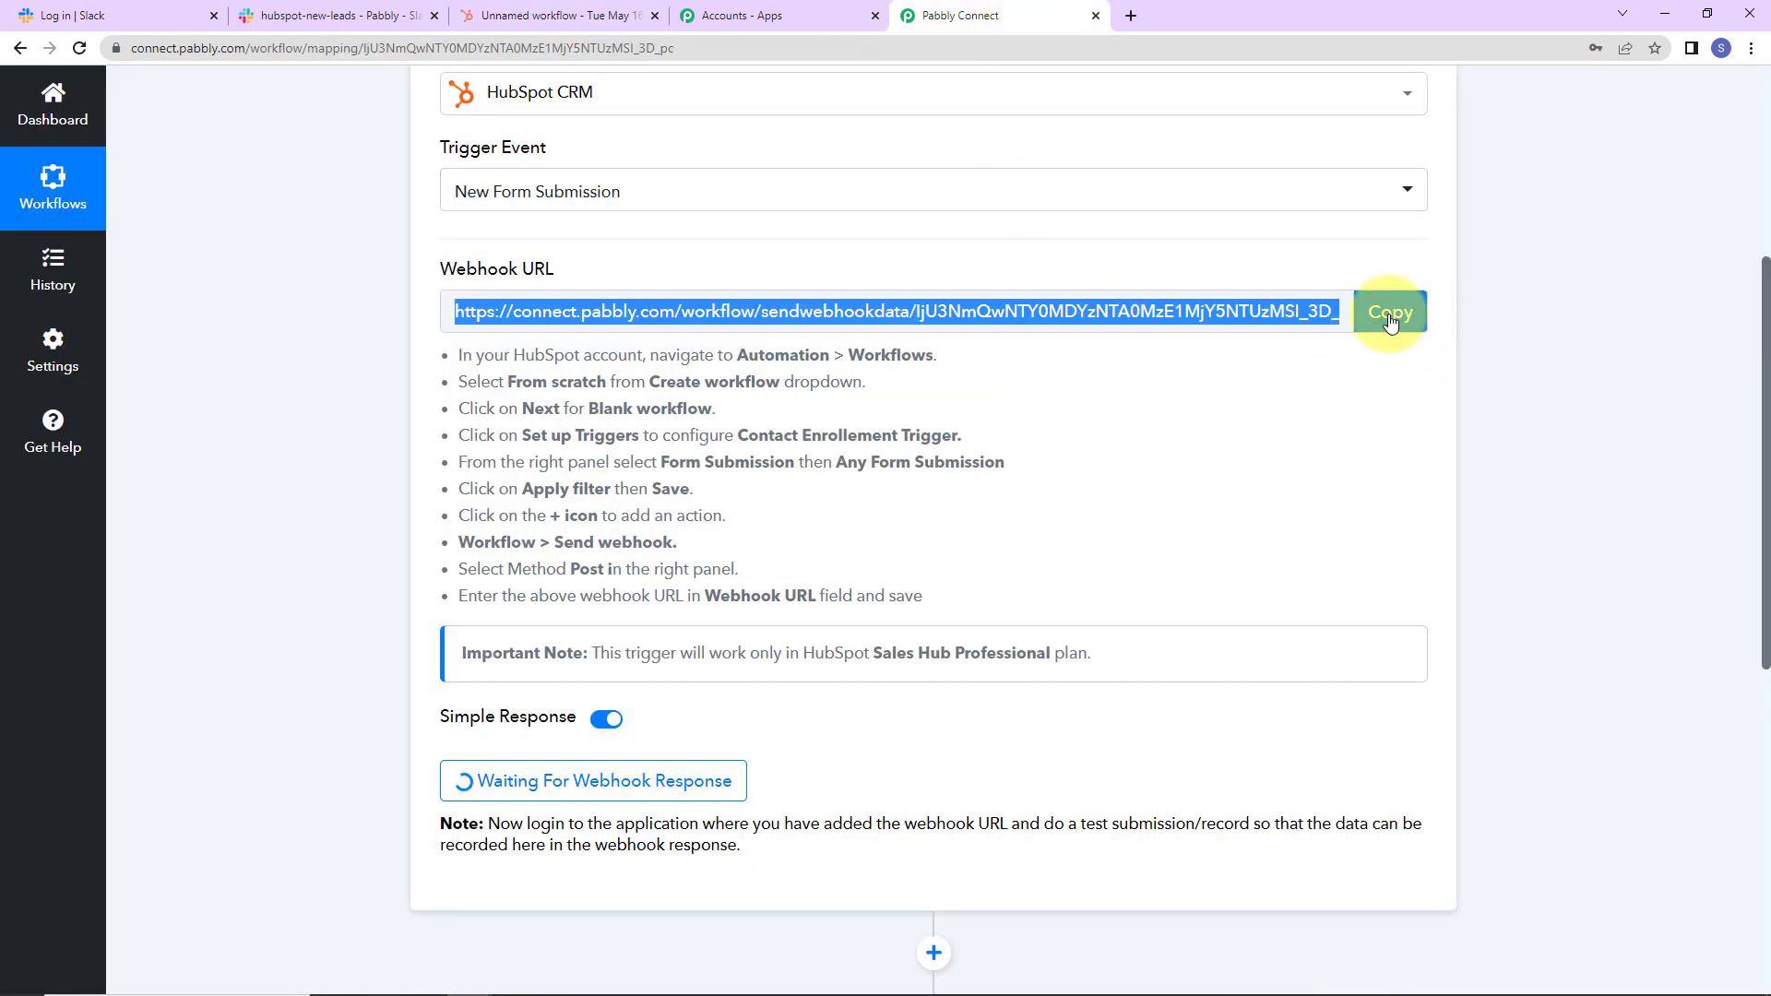
click(1389, 311)
click(517, 16)
click(1383, 493)
key(ctrl+v)
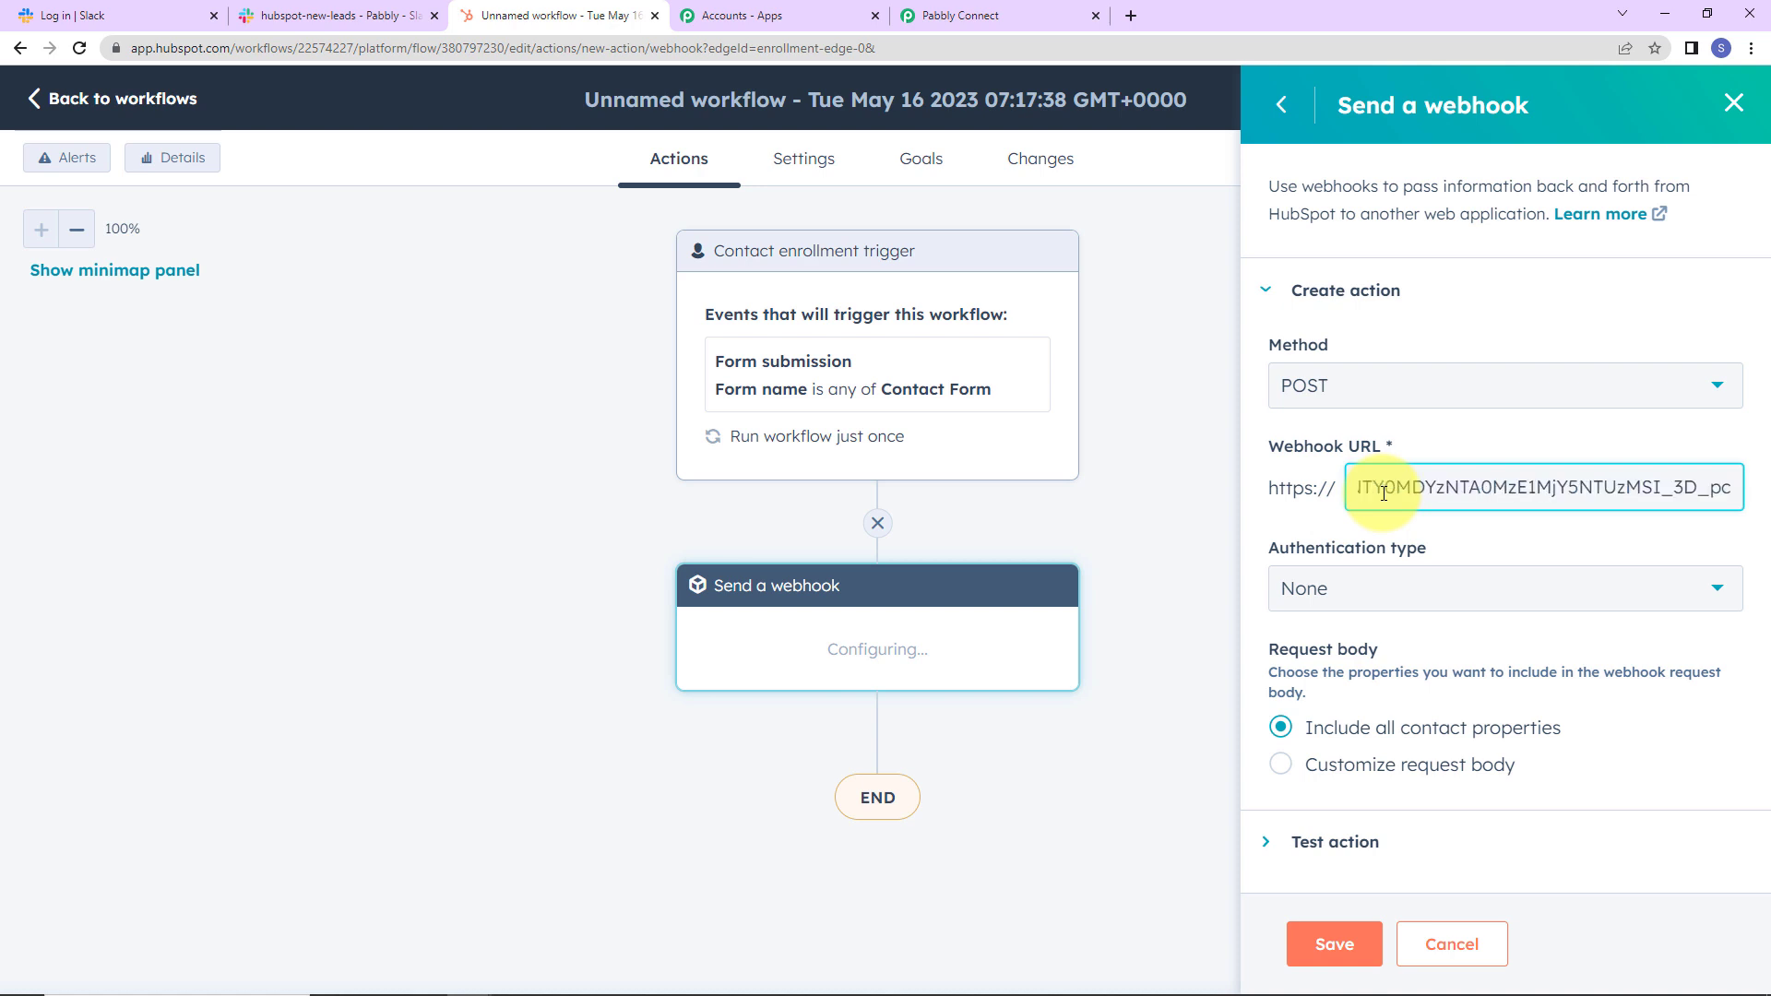
click(1346, 947)
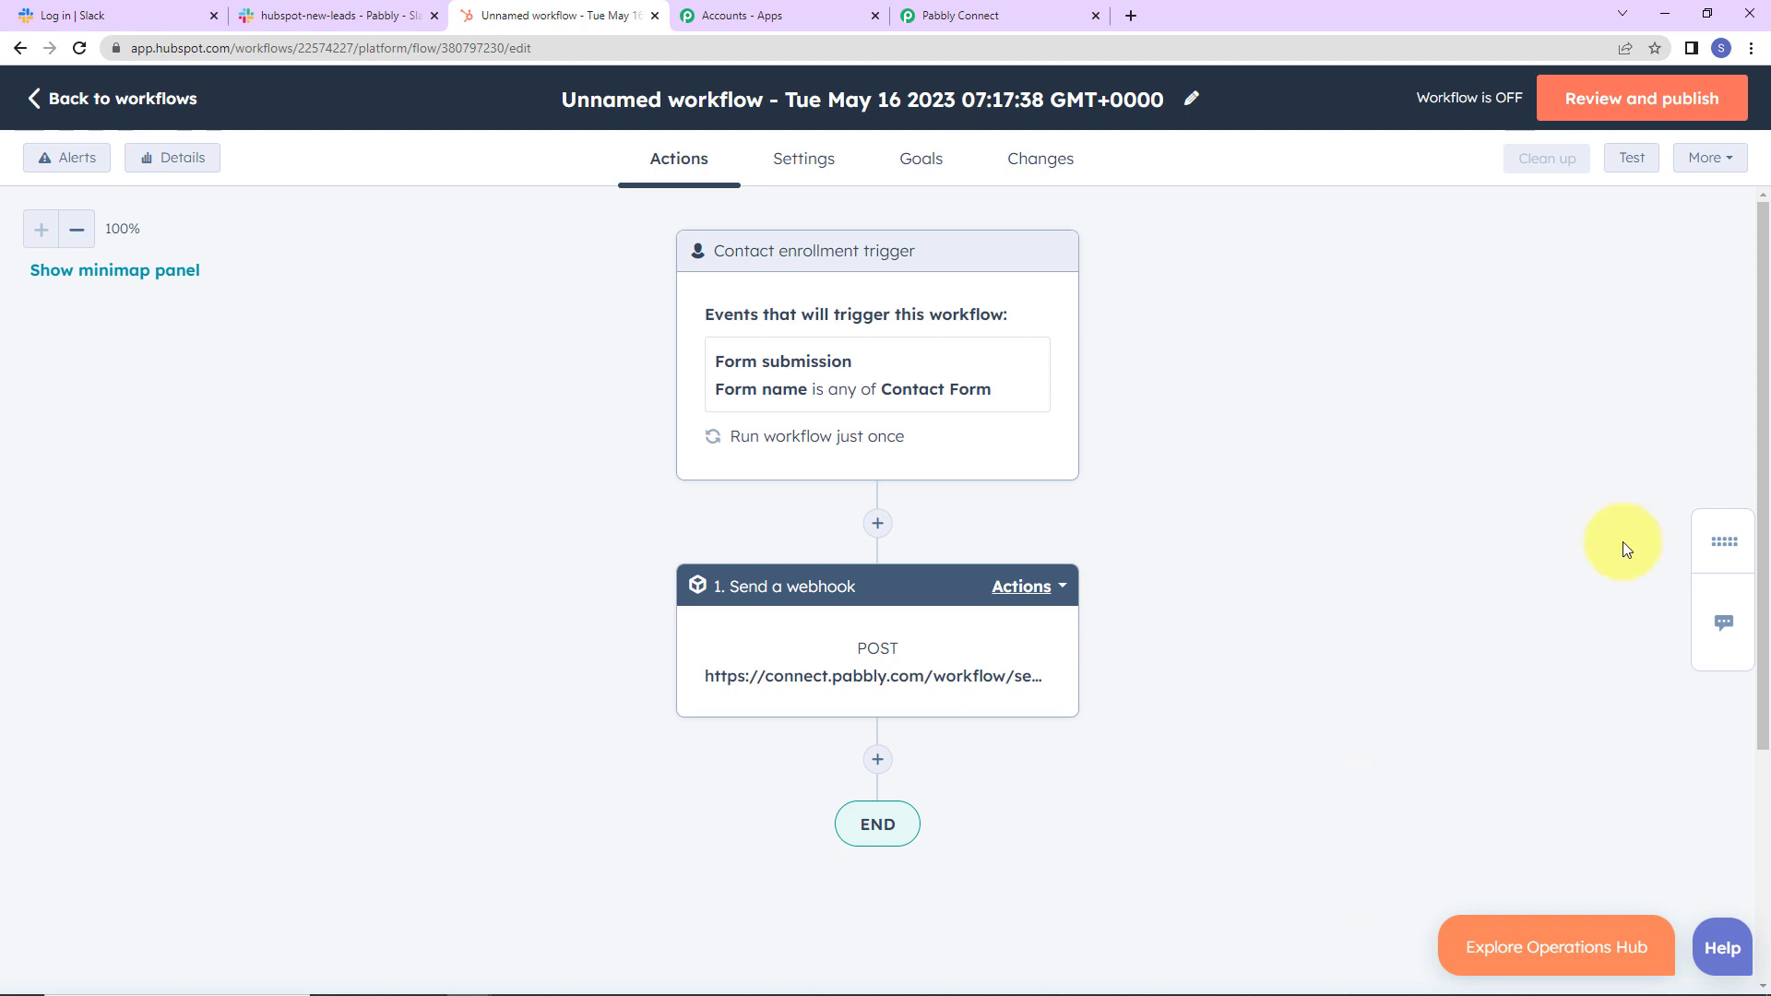
click(1601, 99)
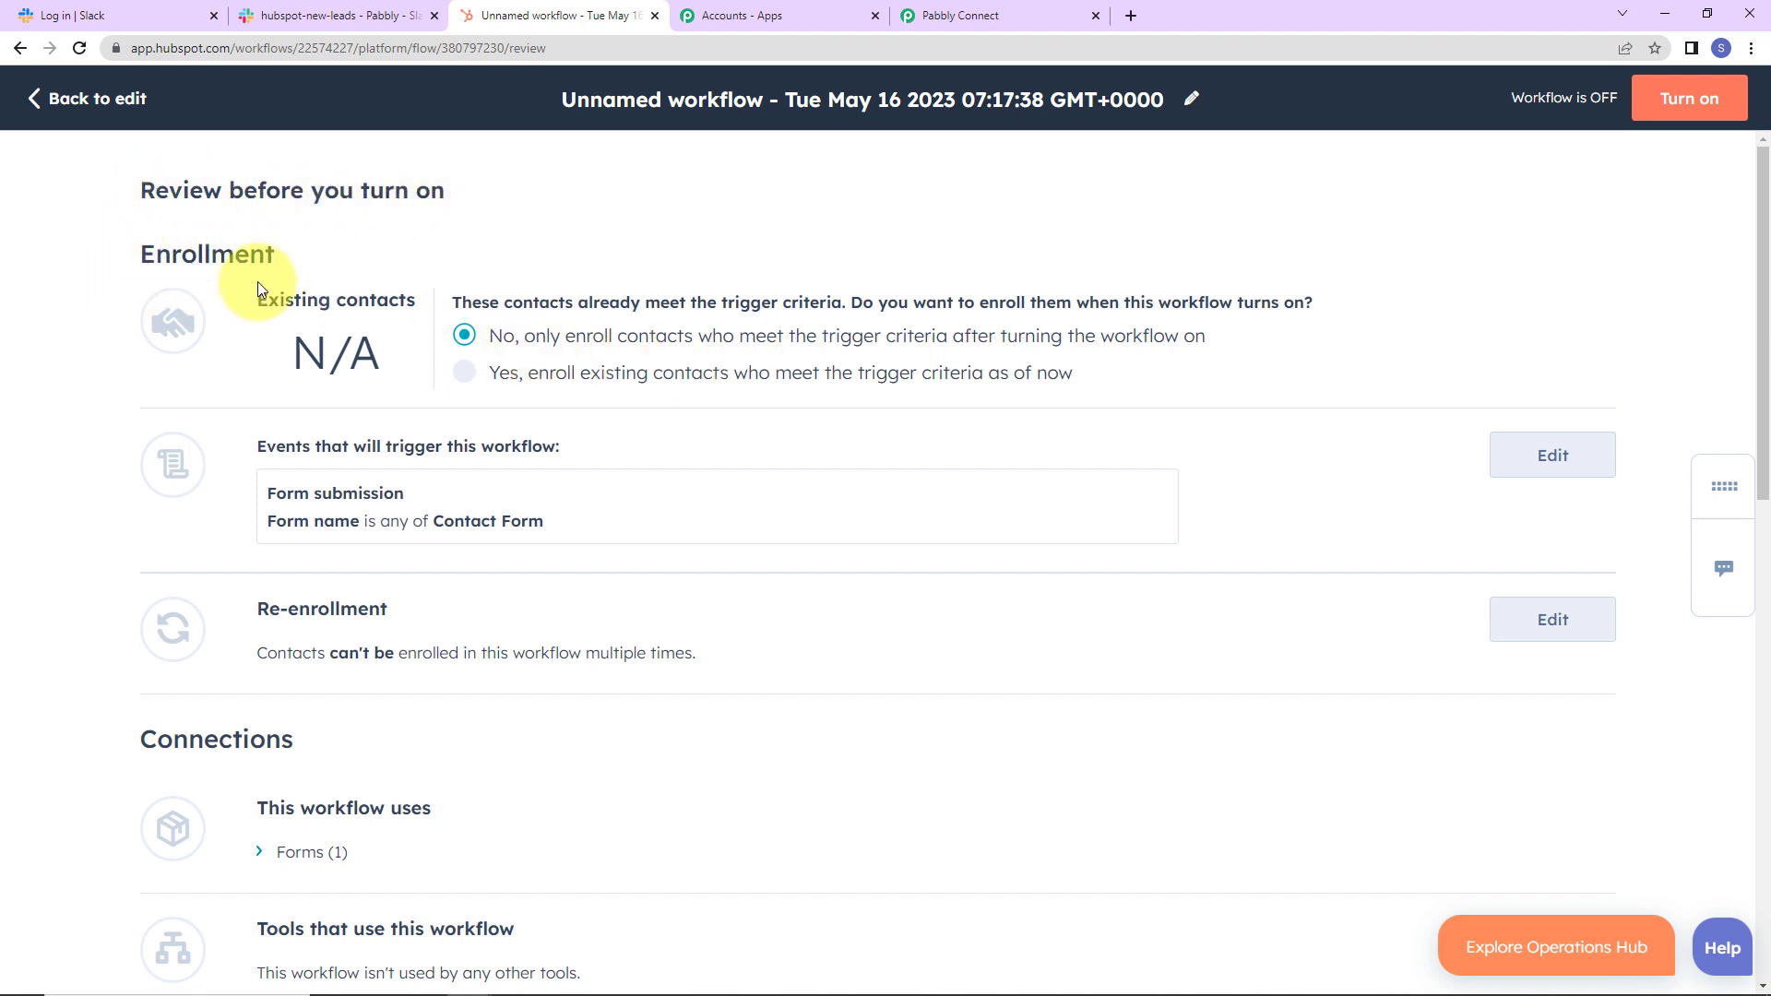
Turn on the HubSpot workflow from the review page.
mouse_move(532, 378)
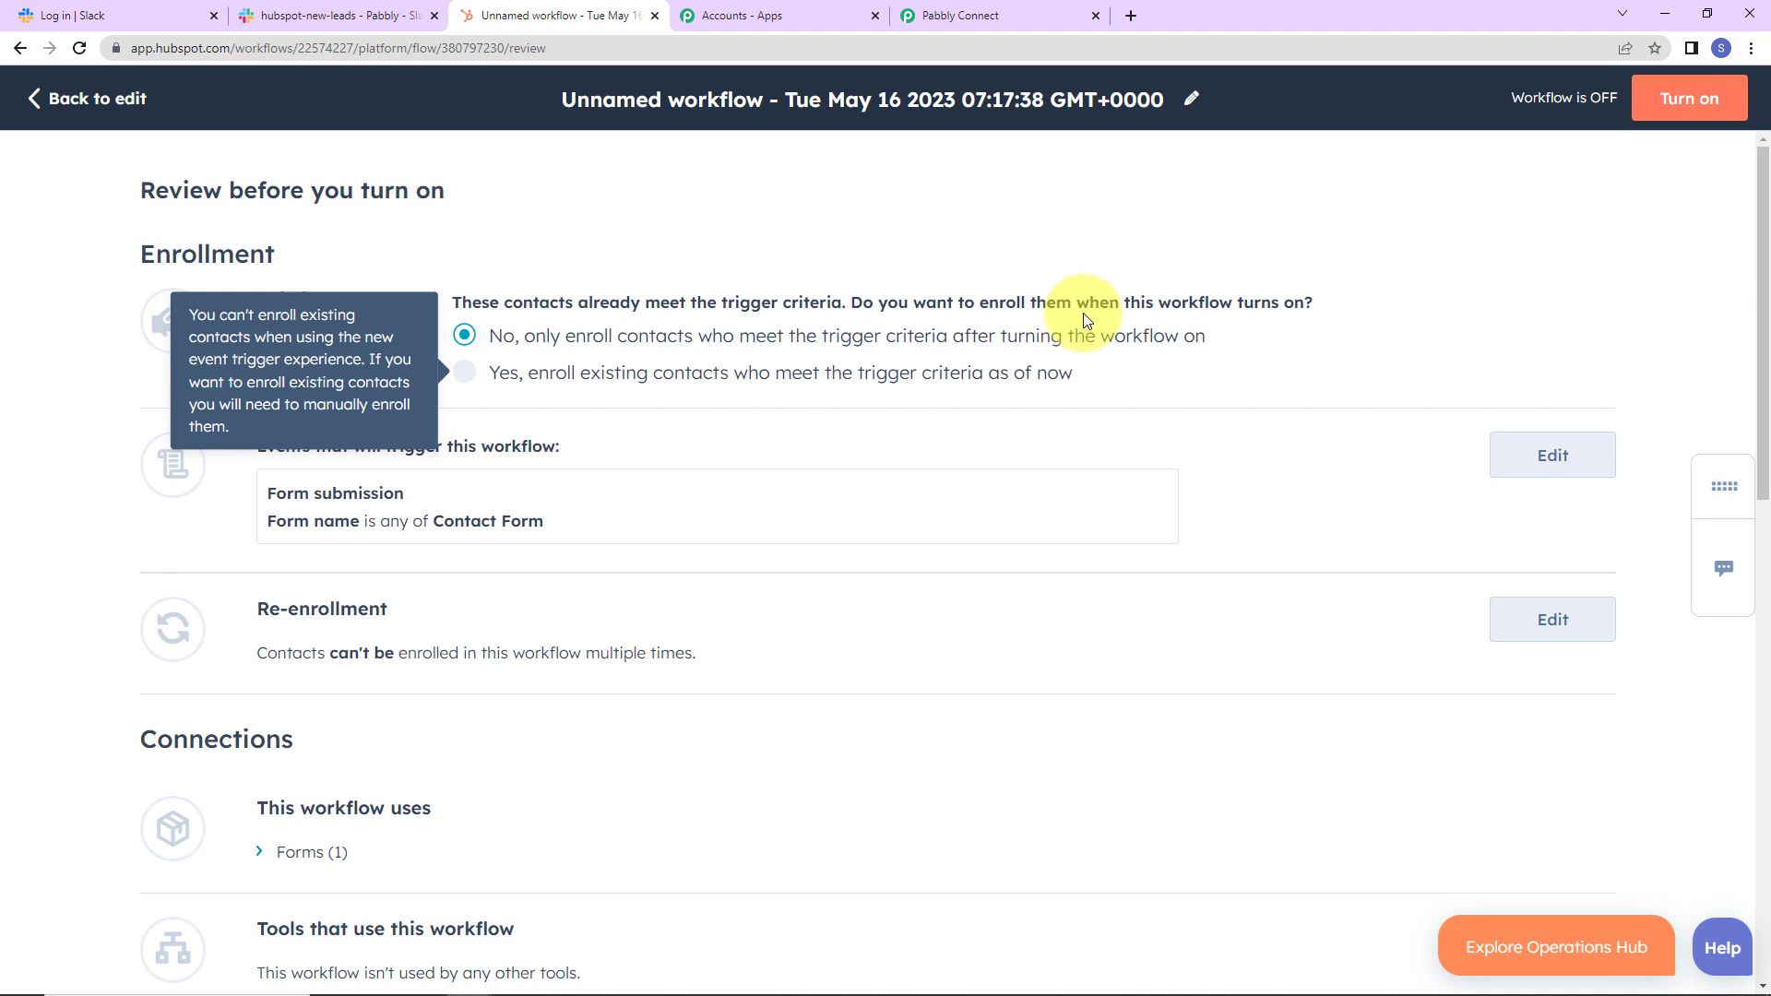
click(1662, 100)
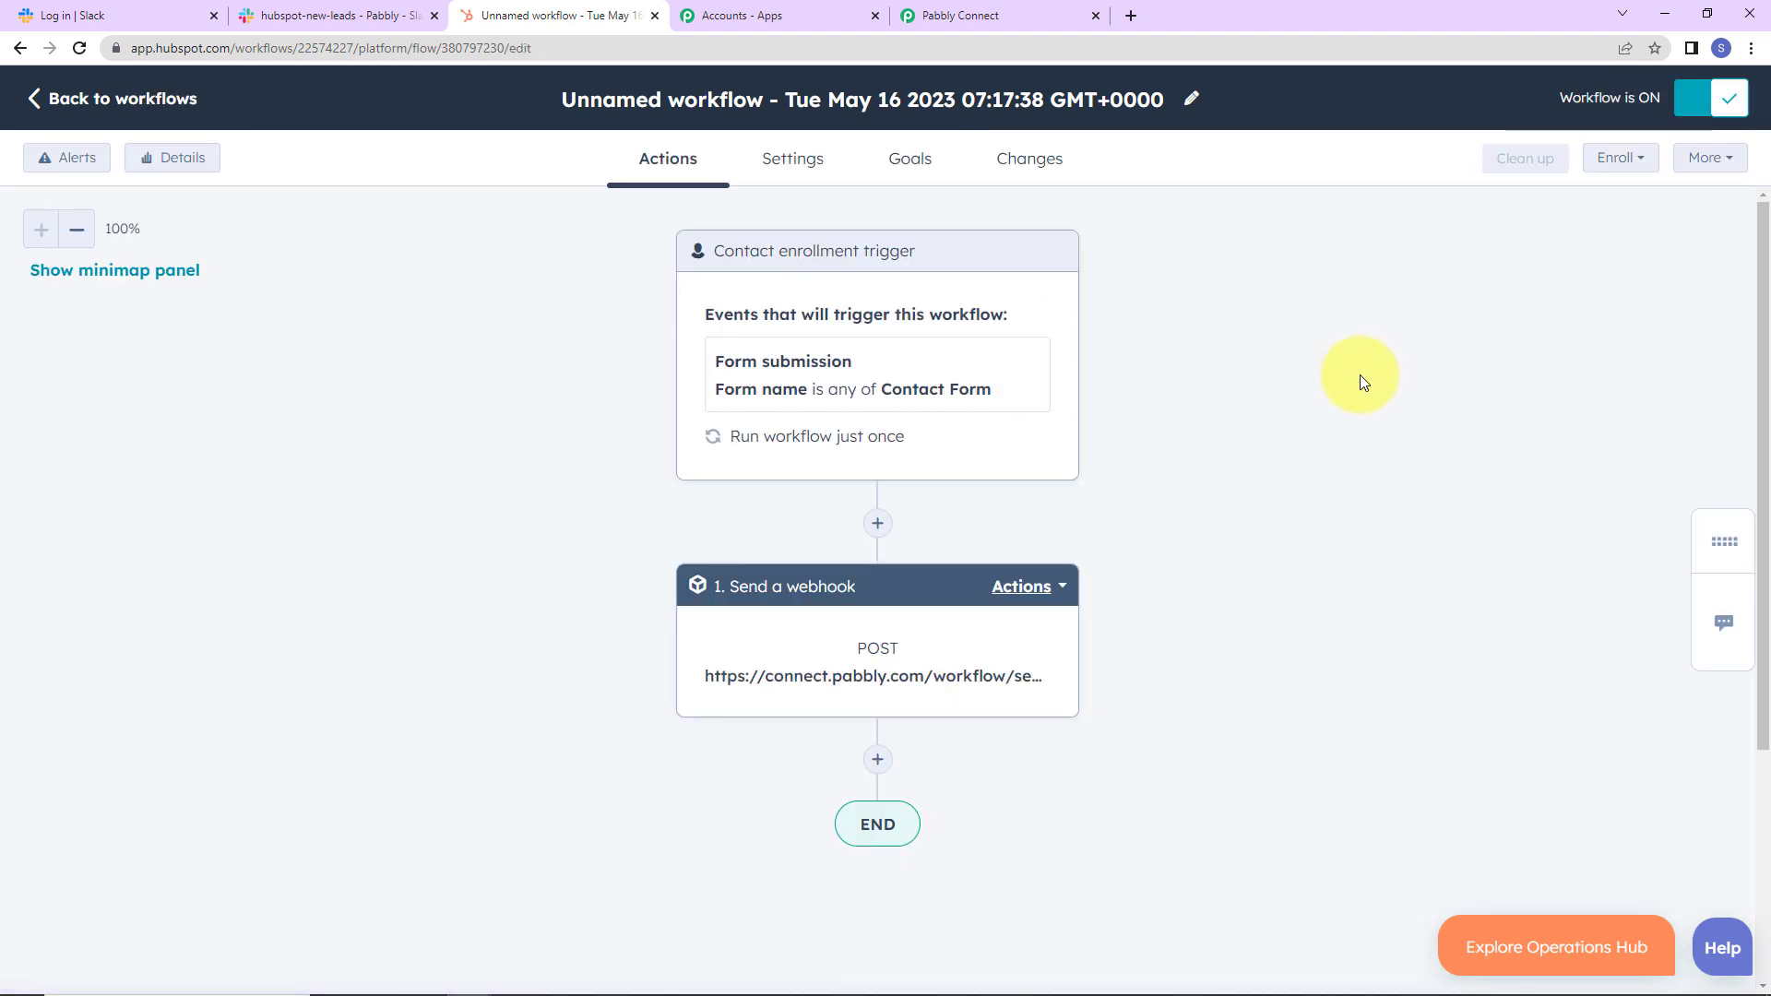
click(1031, 10)
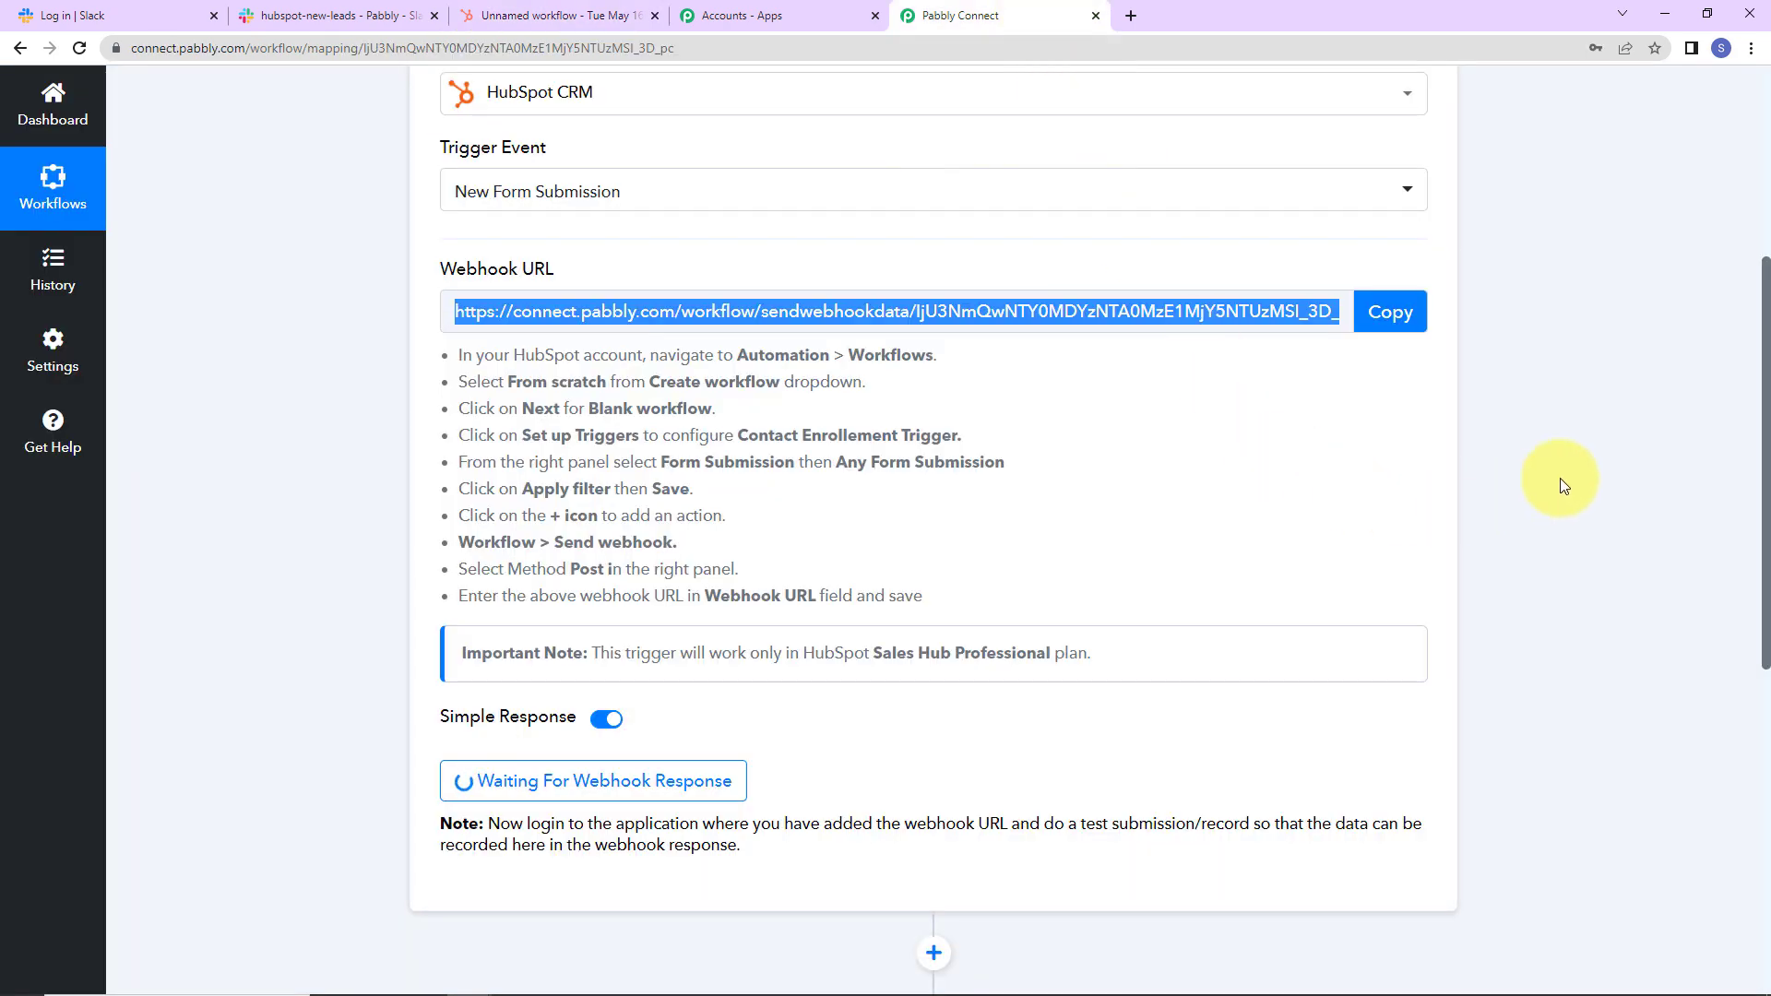
scroll(1563, 487, down, 5)
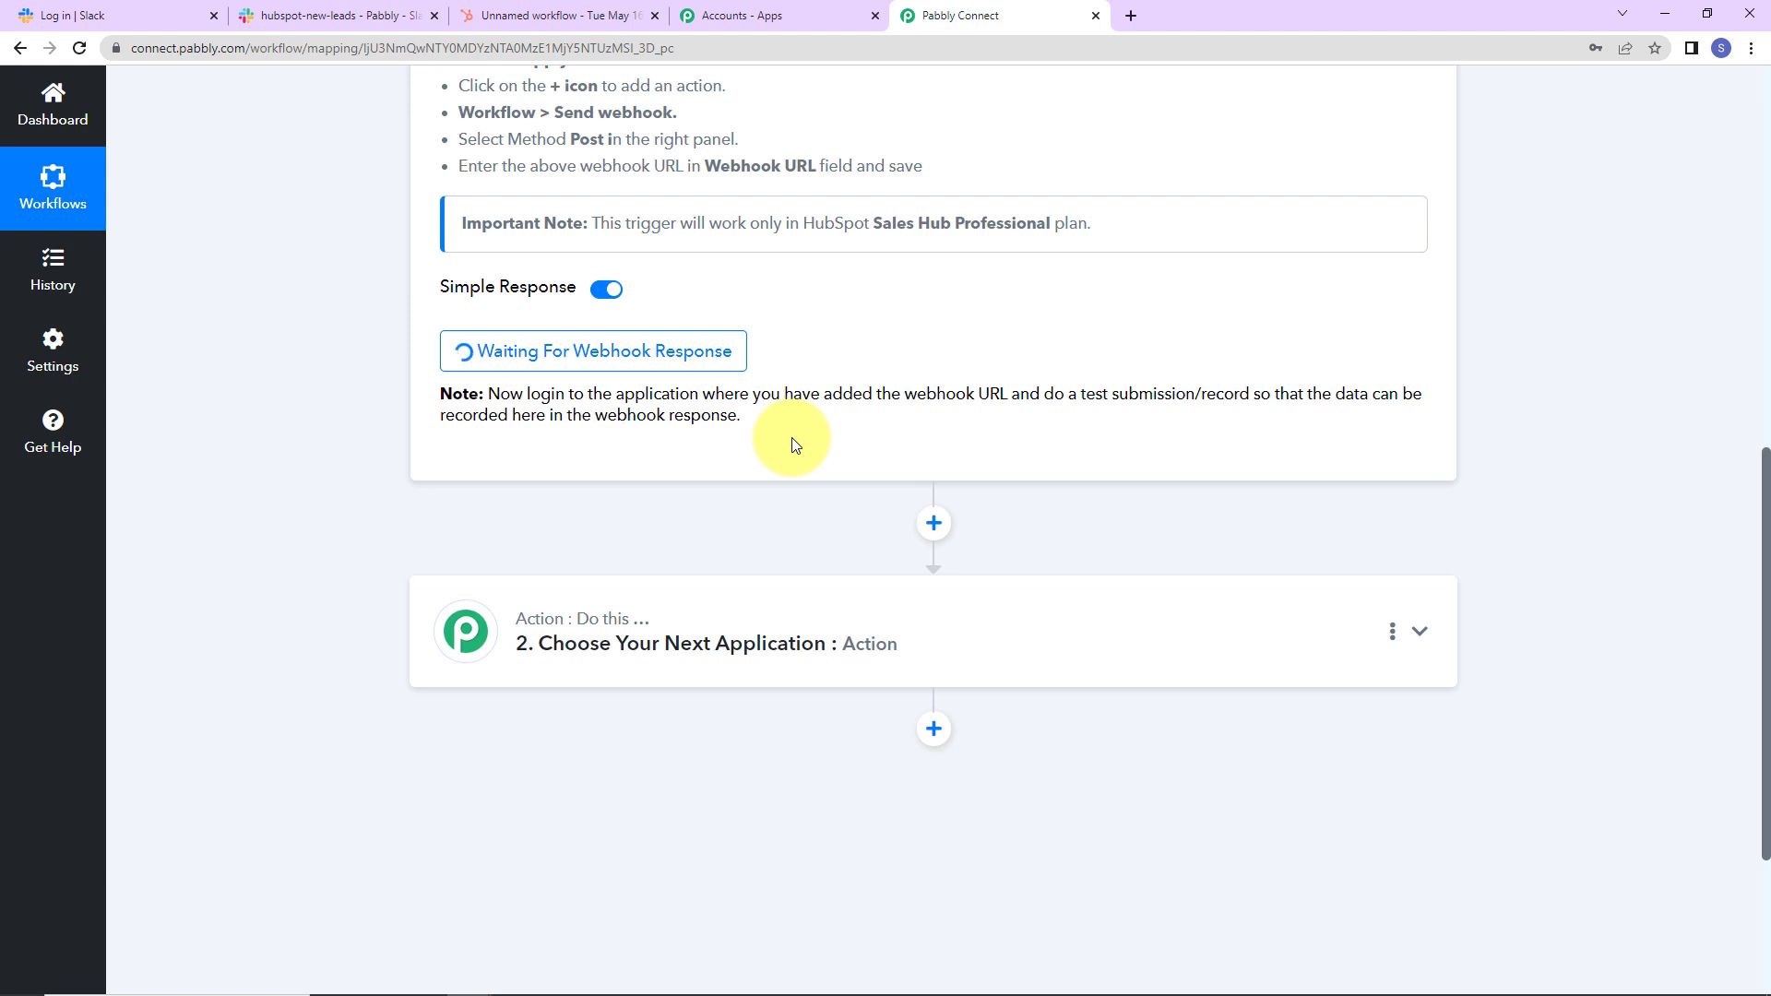
click(551, 19)
Open the live Contact Form from HubSpot's Marketing > Forms page in a new tab.
click(120, 99)
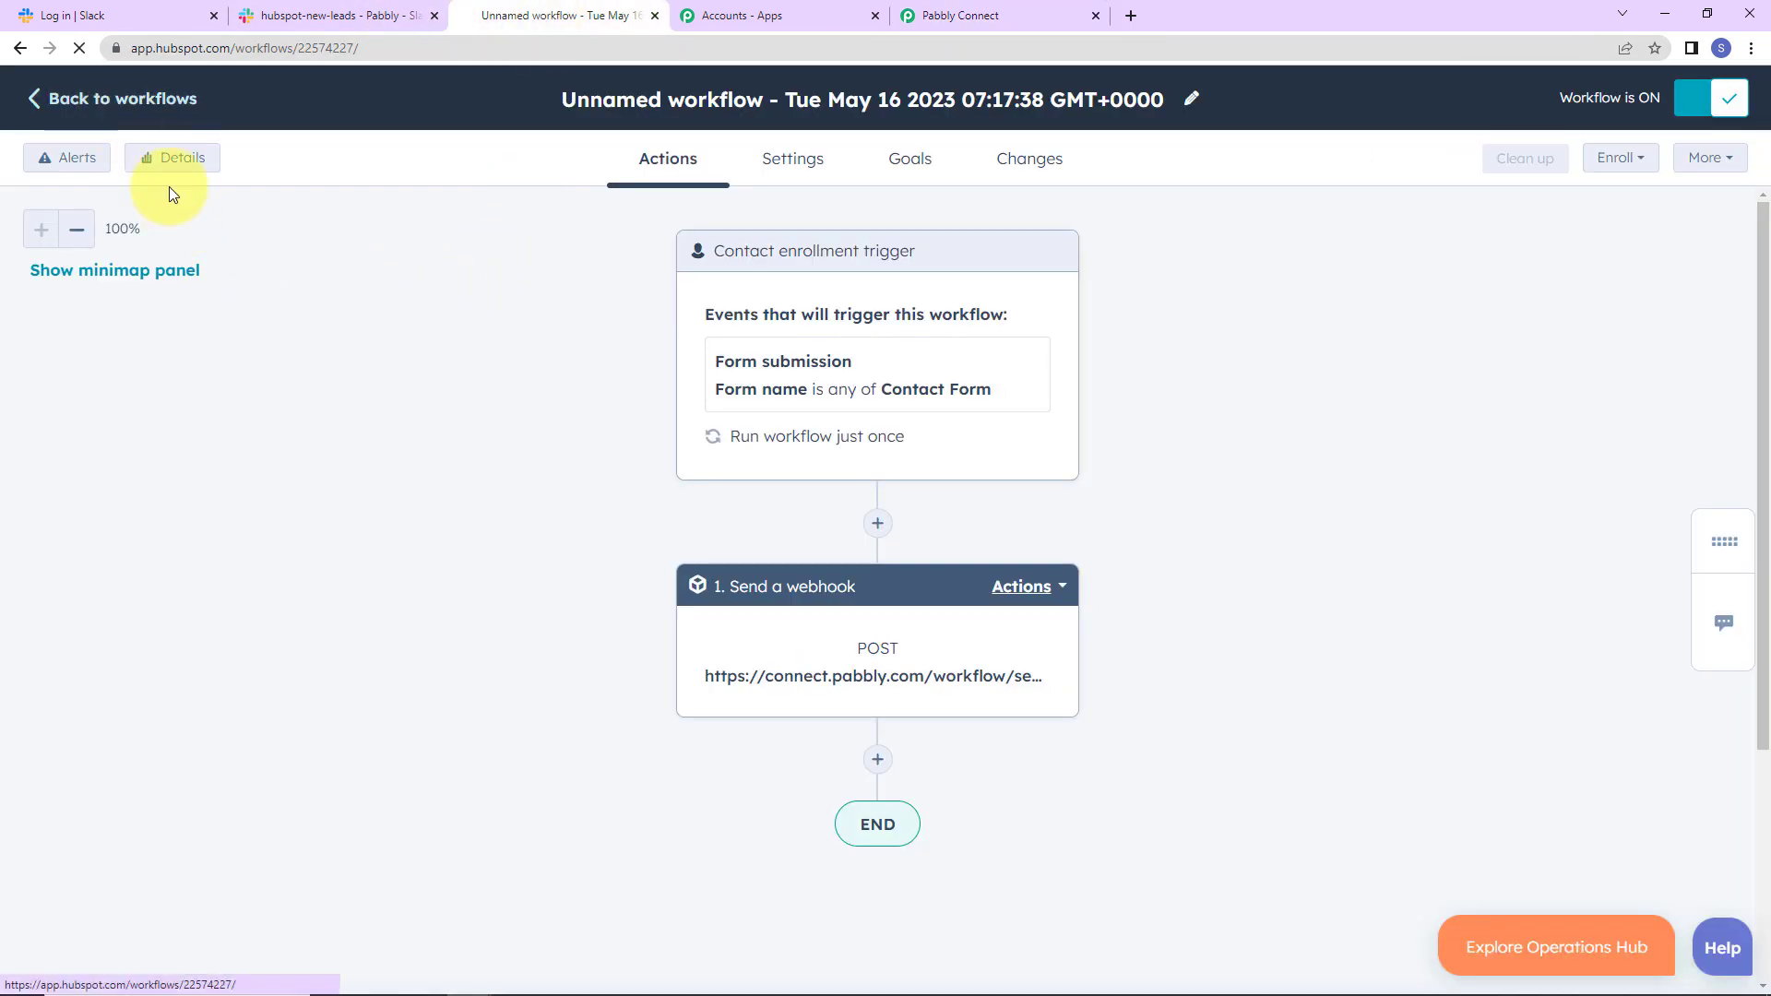
click(370, 102)
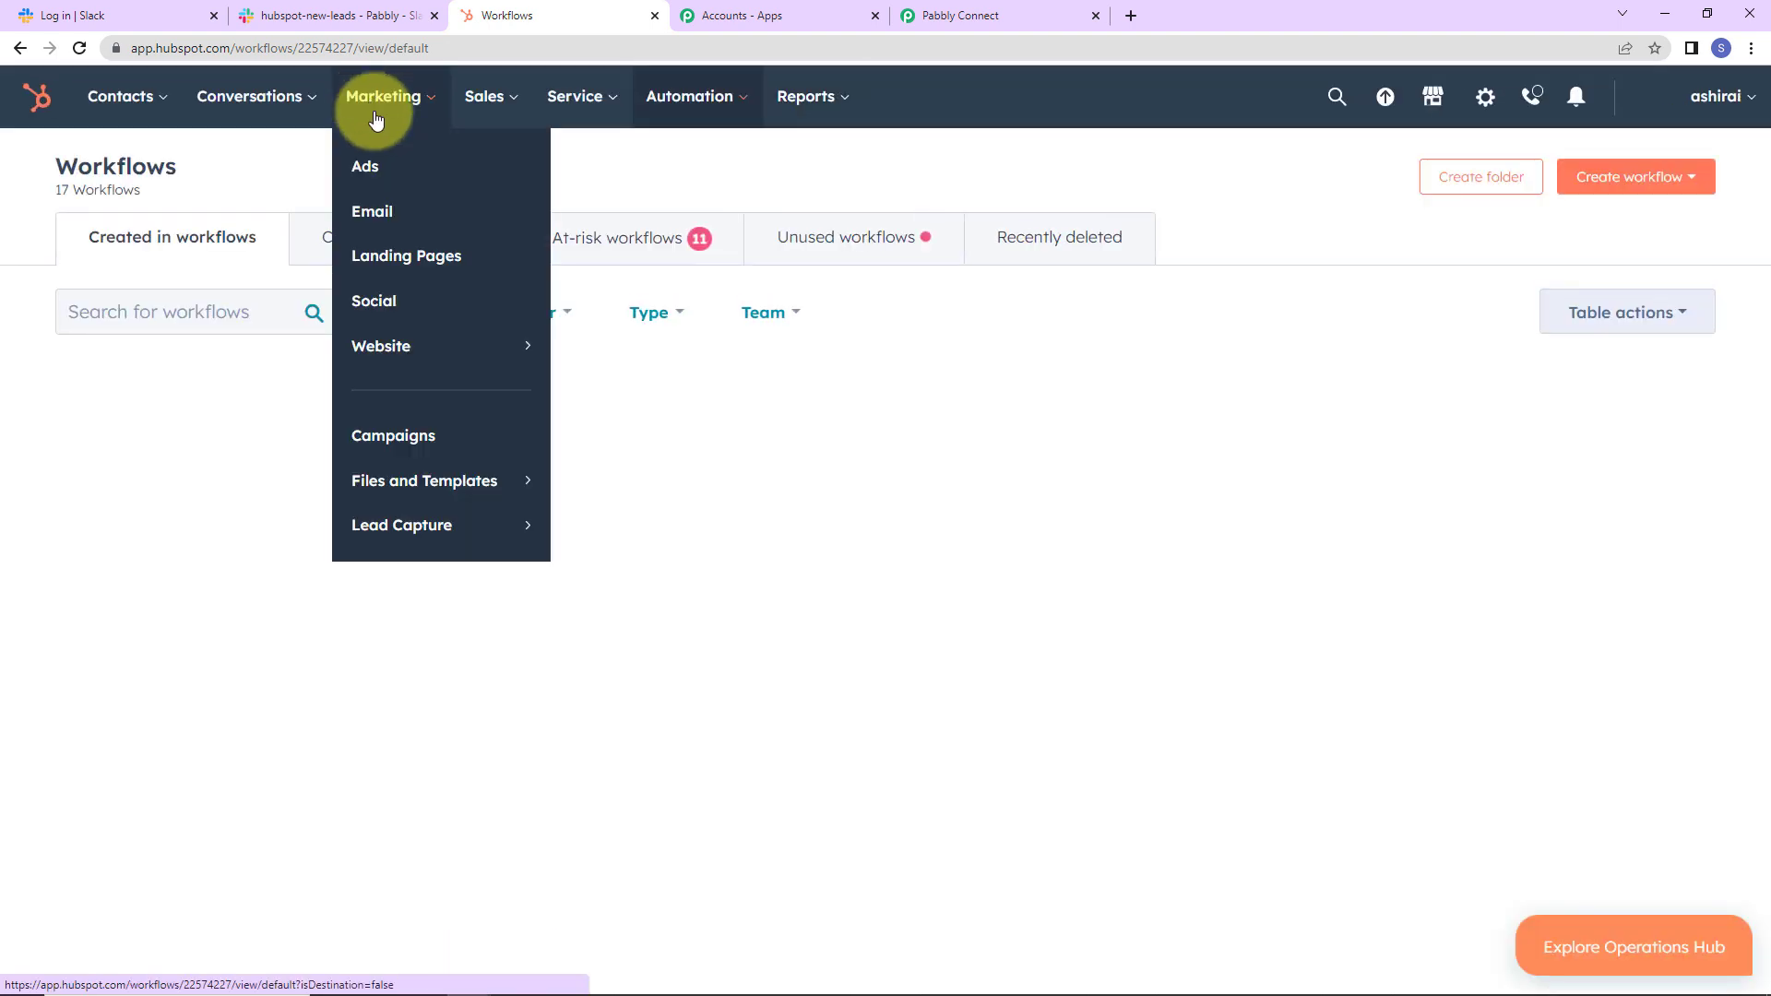
mouse_move(419, 522)
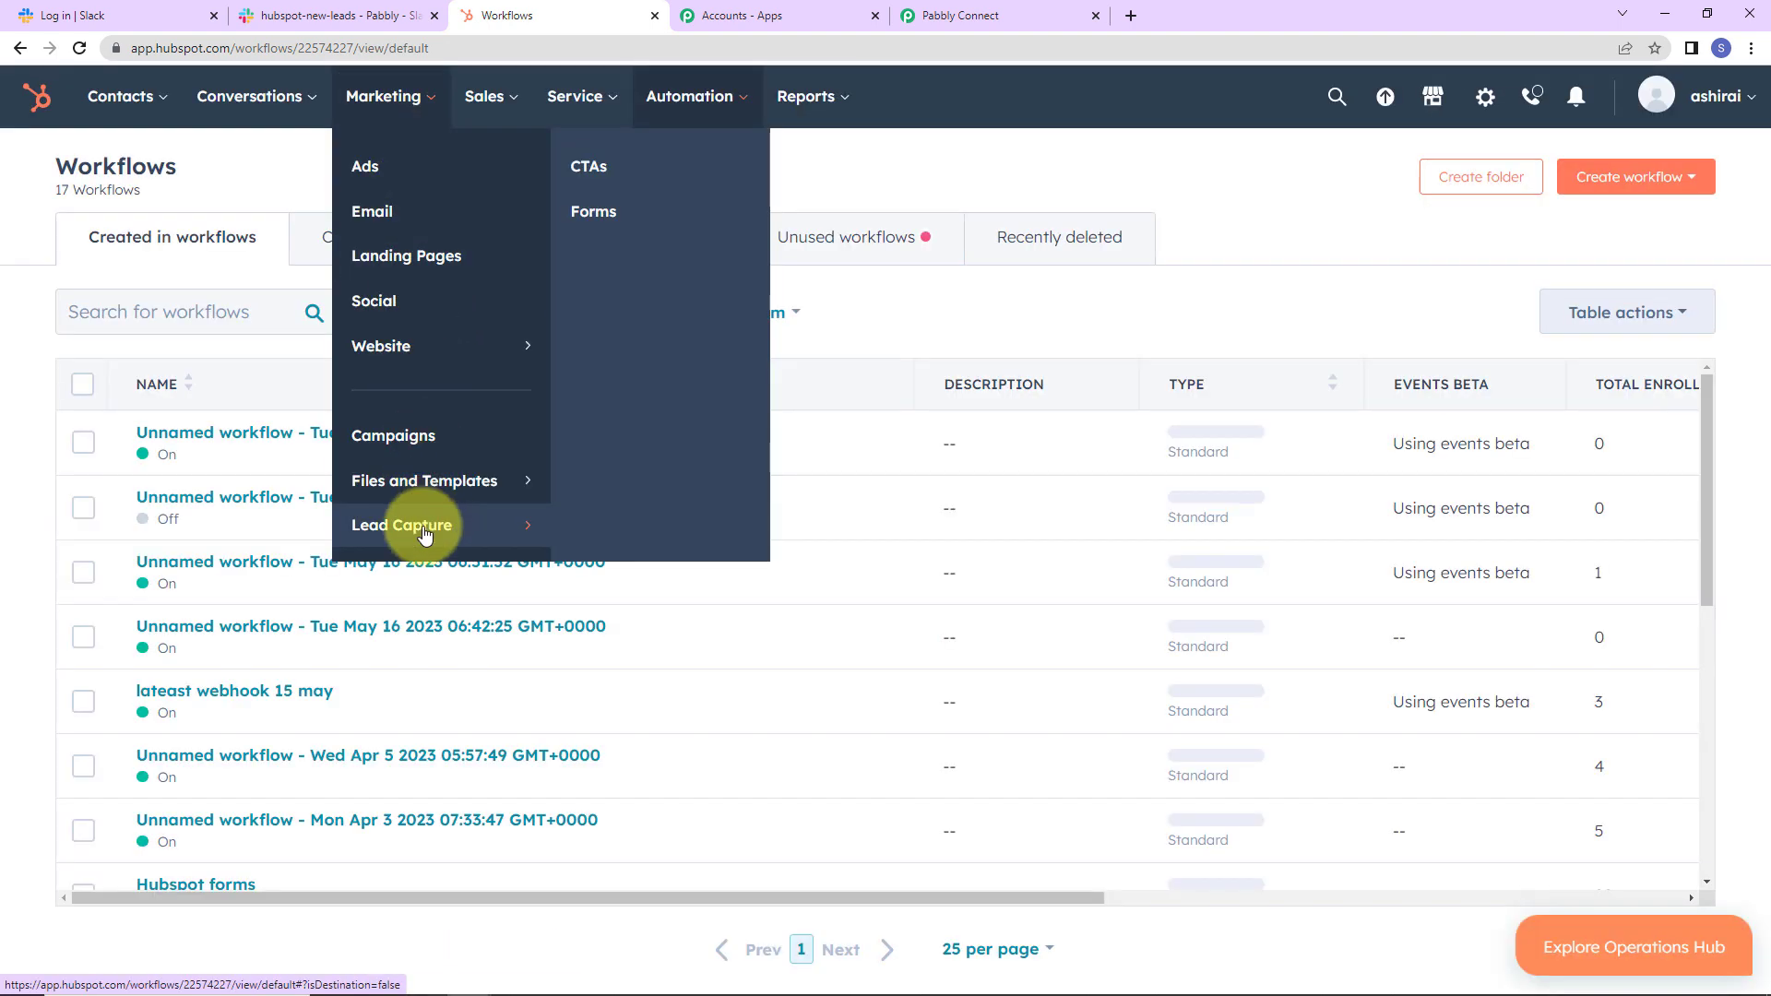
click(596, 214)
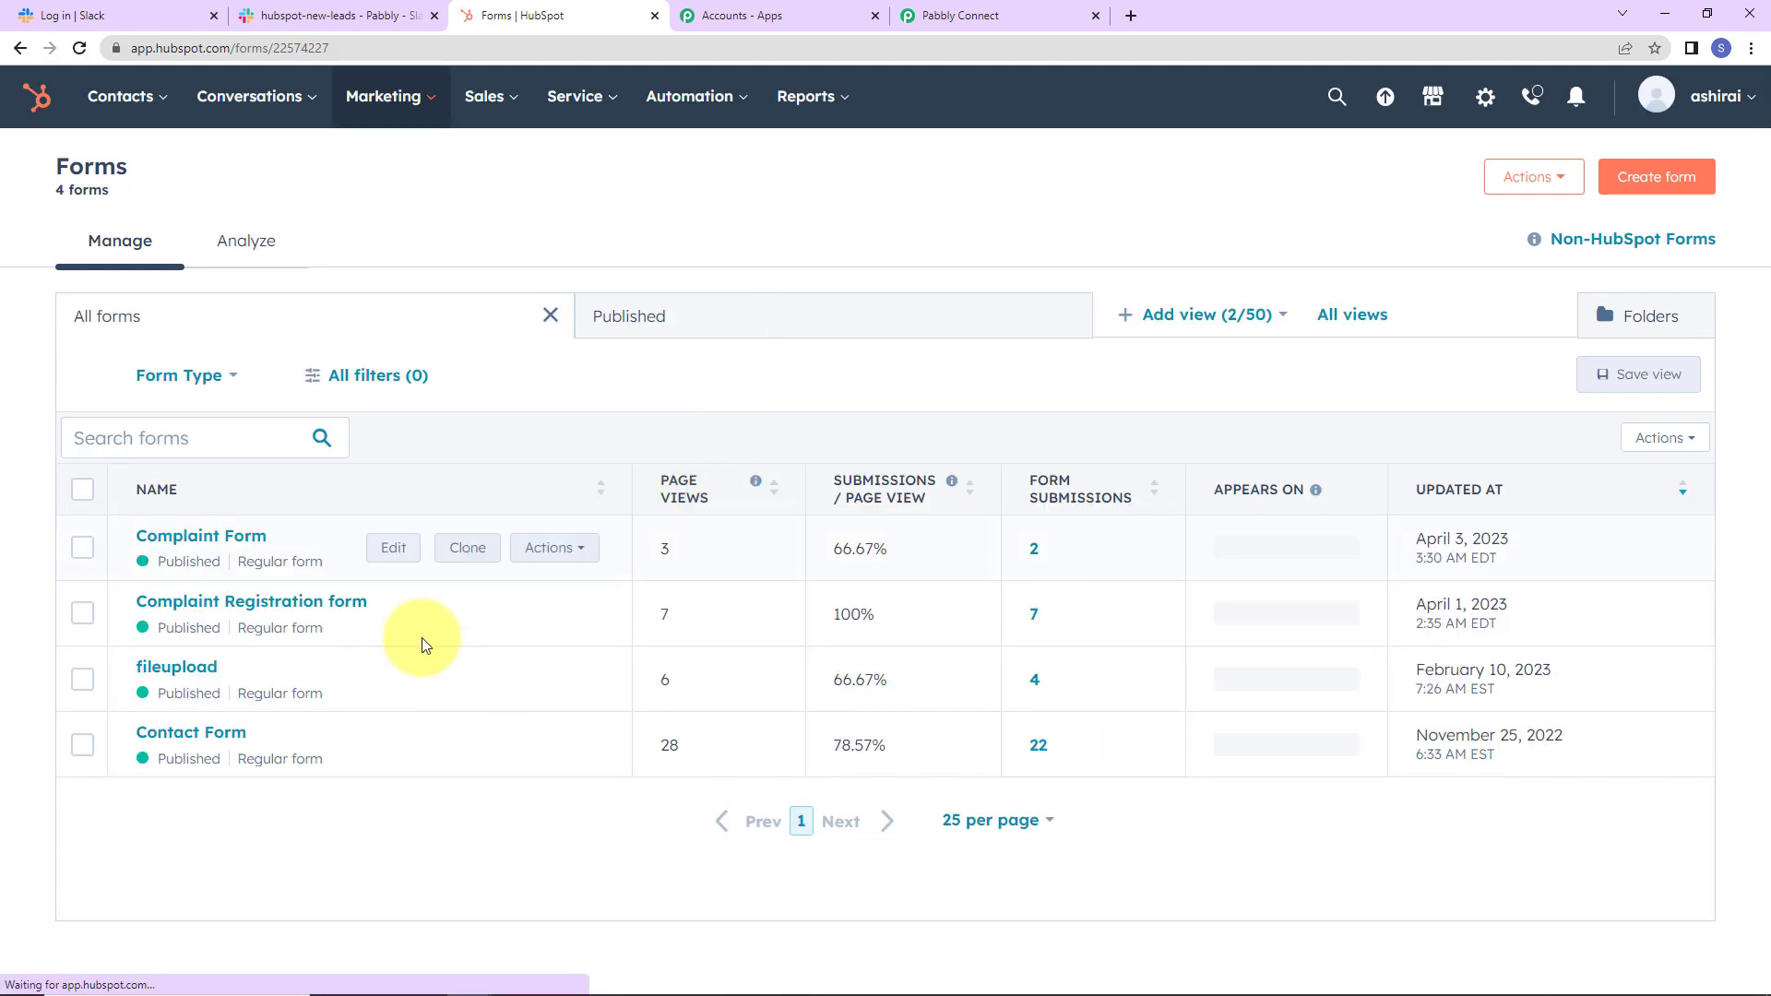
click(166, 741)
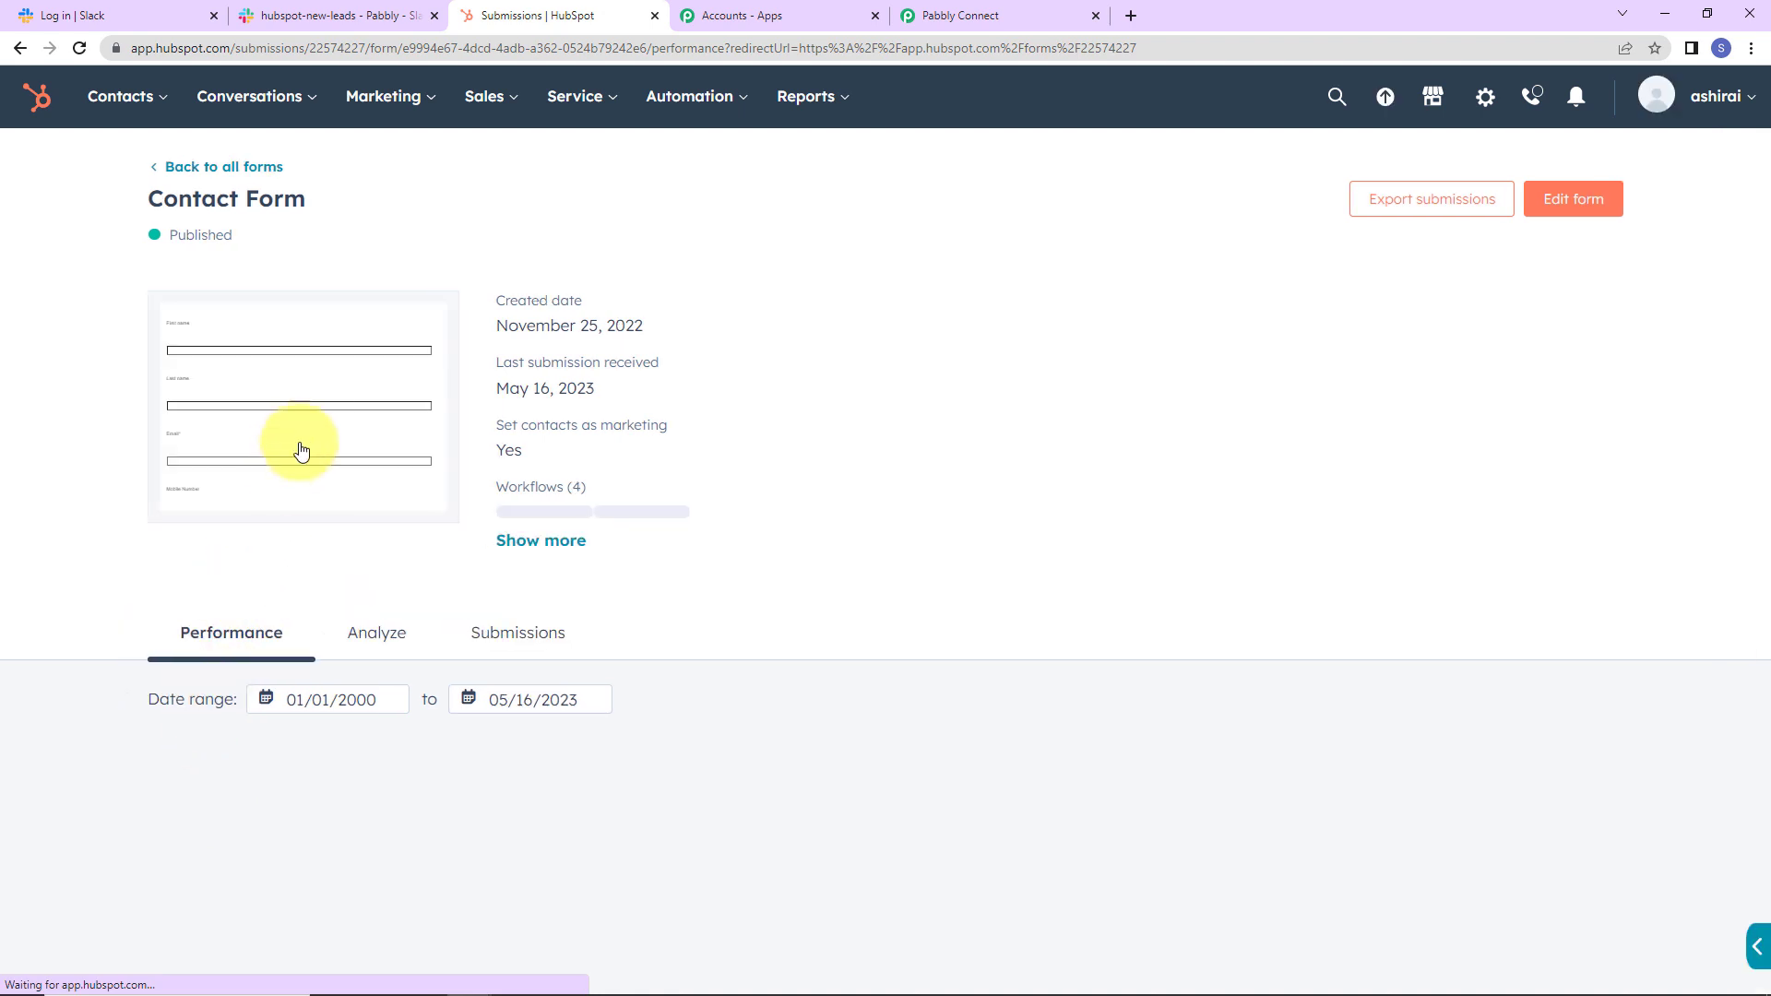
click(294, 410)
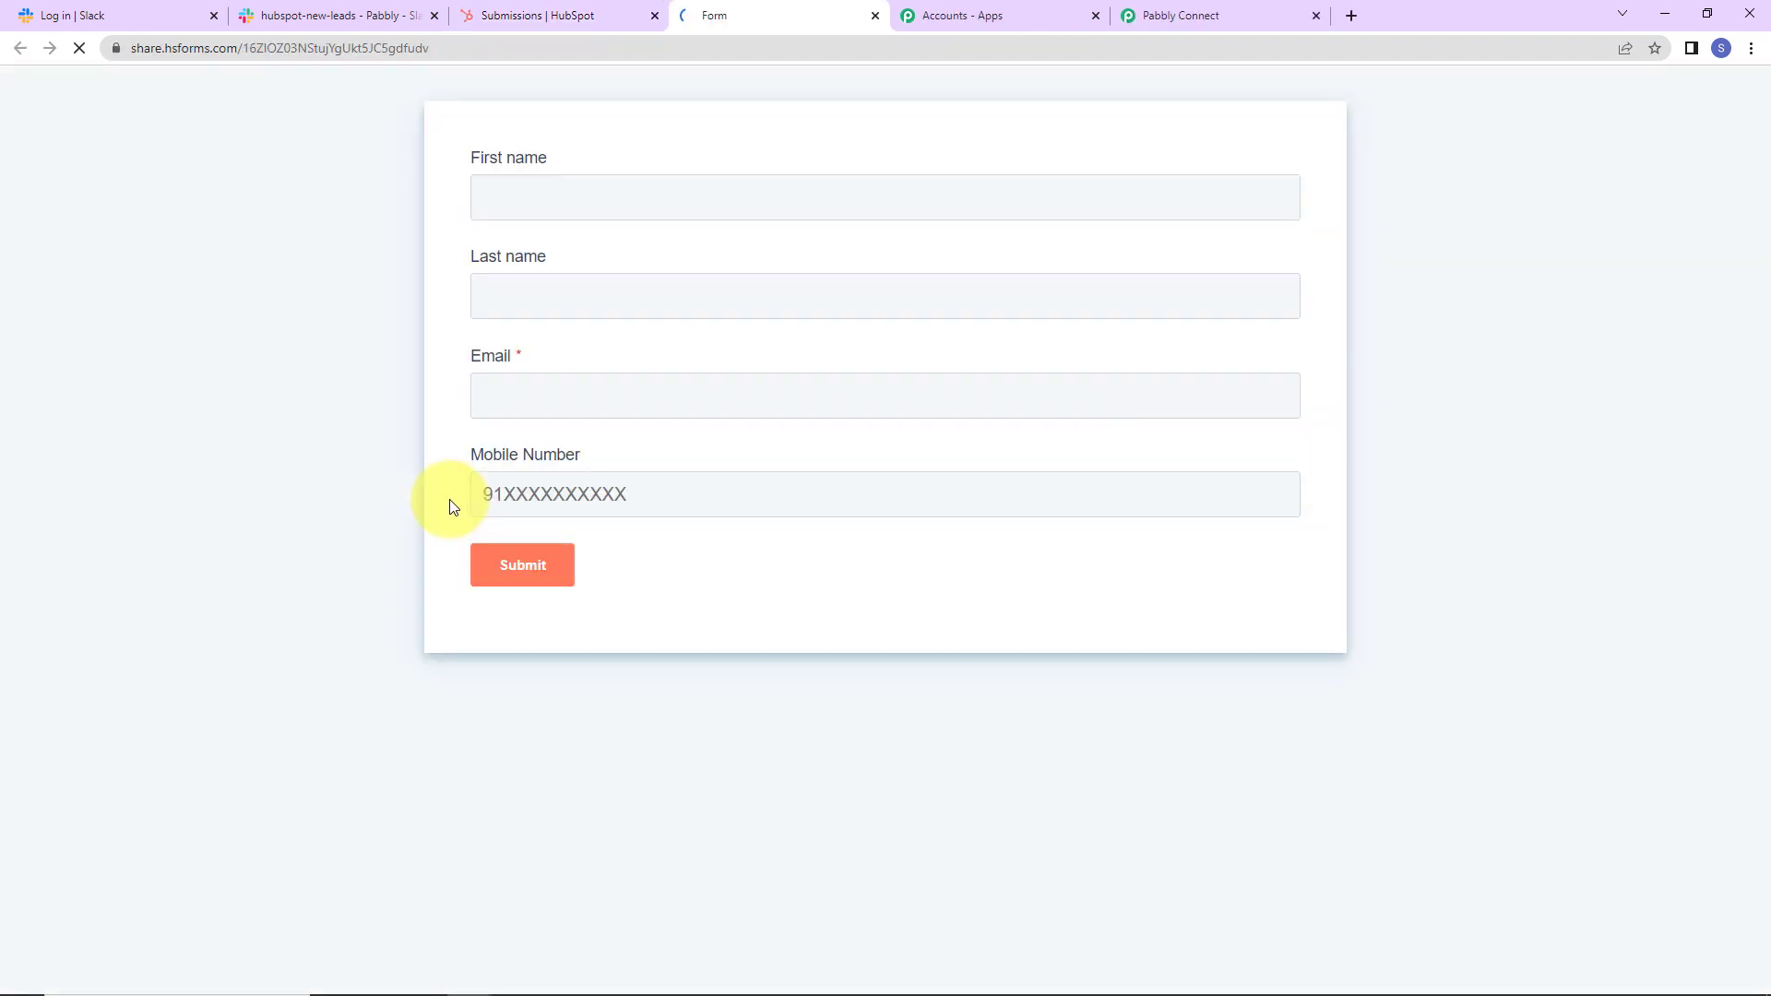
Fill in a test contact's first name, last name, e-mail and mobile number, then submit.
click(628, 204)
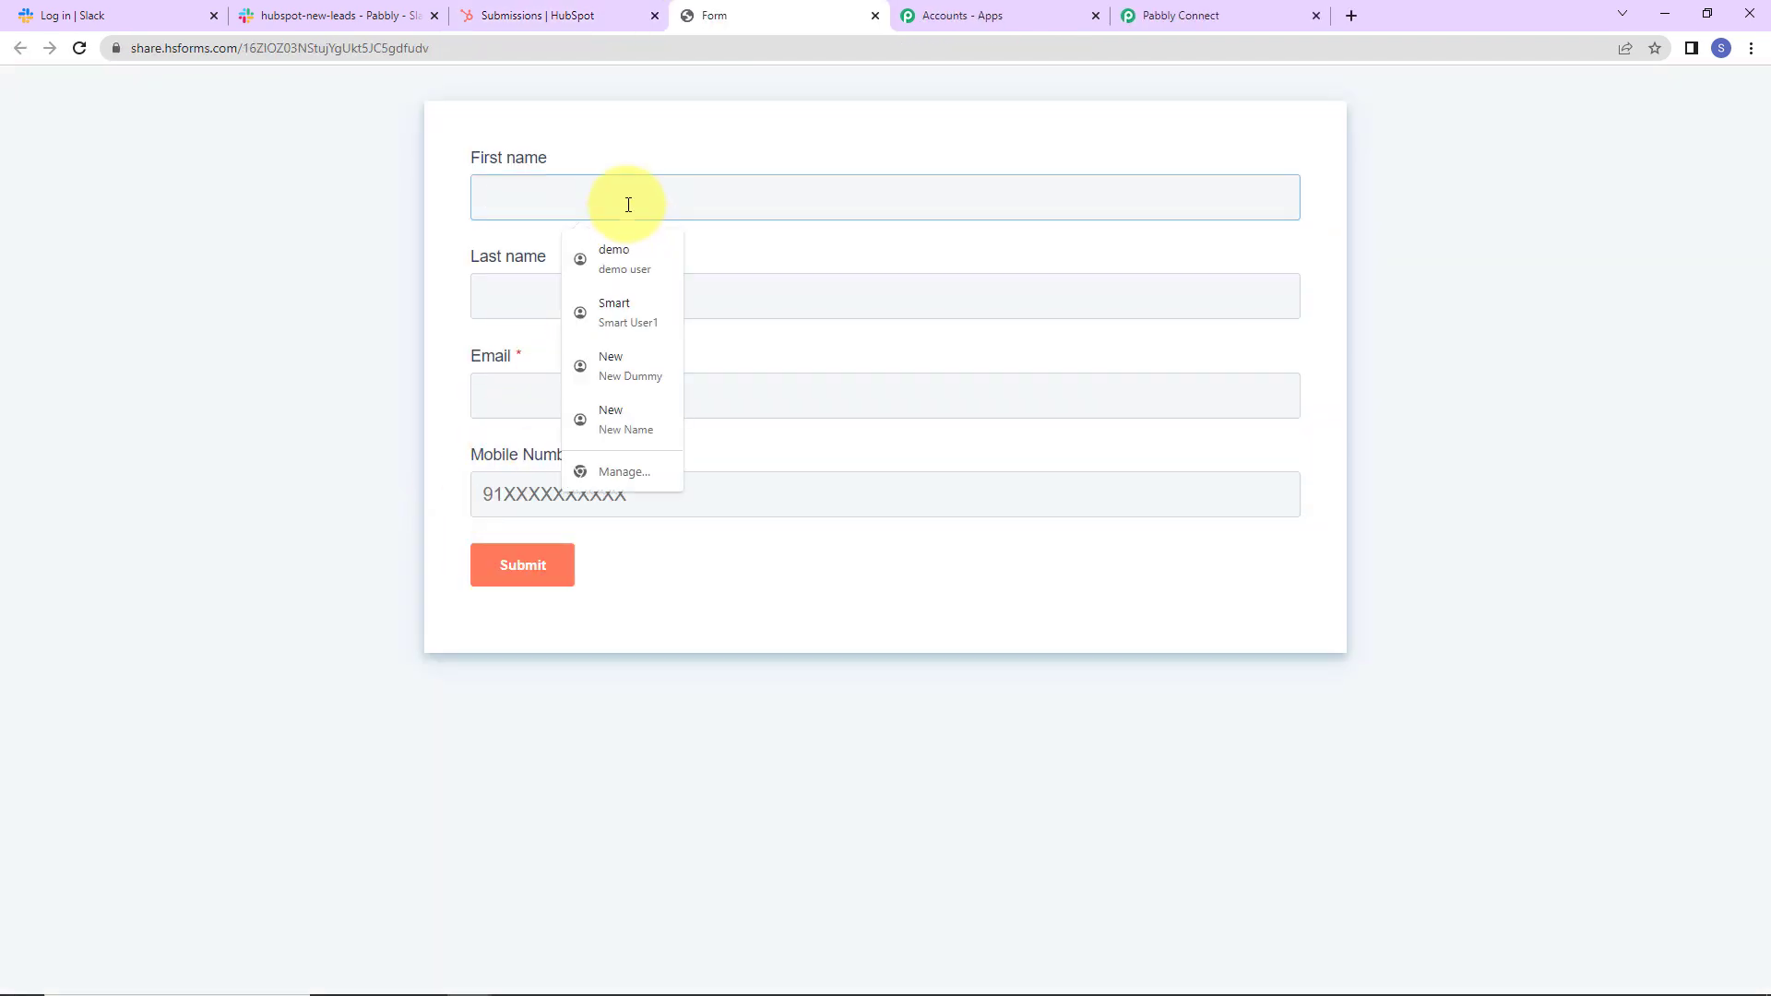
text(Dummy)
key(Tab)
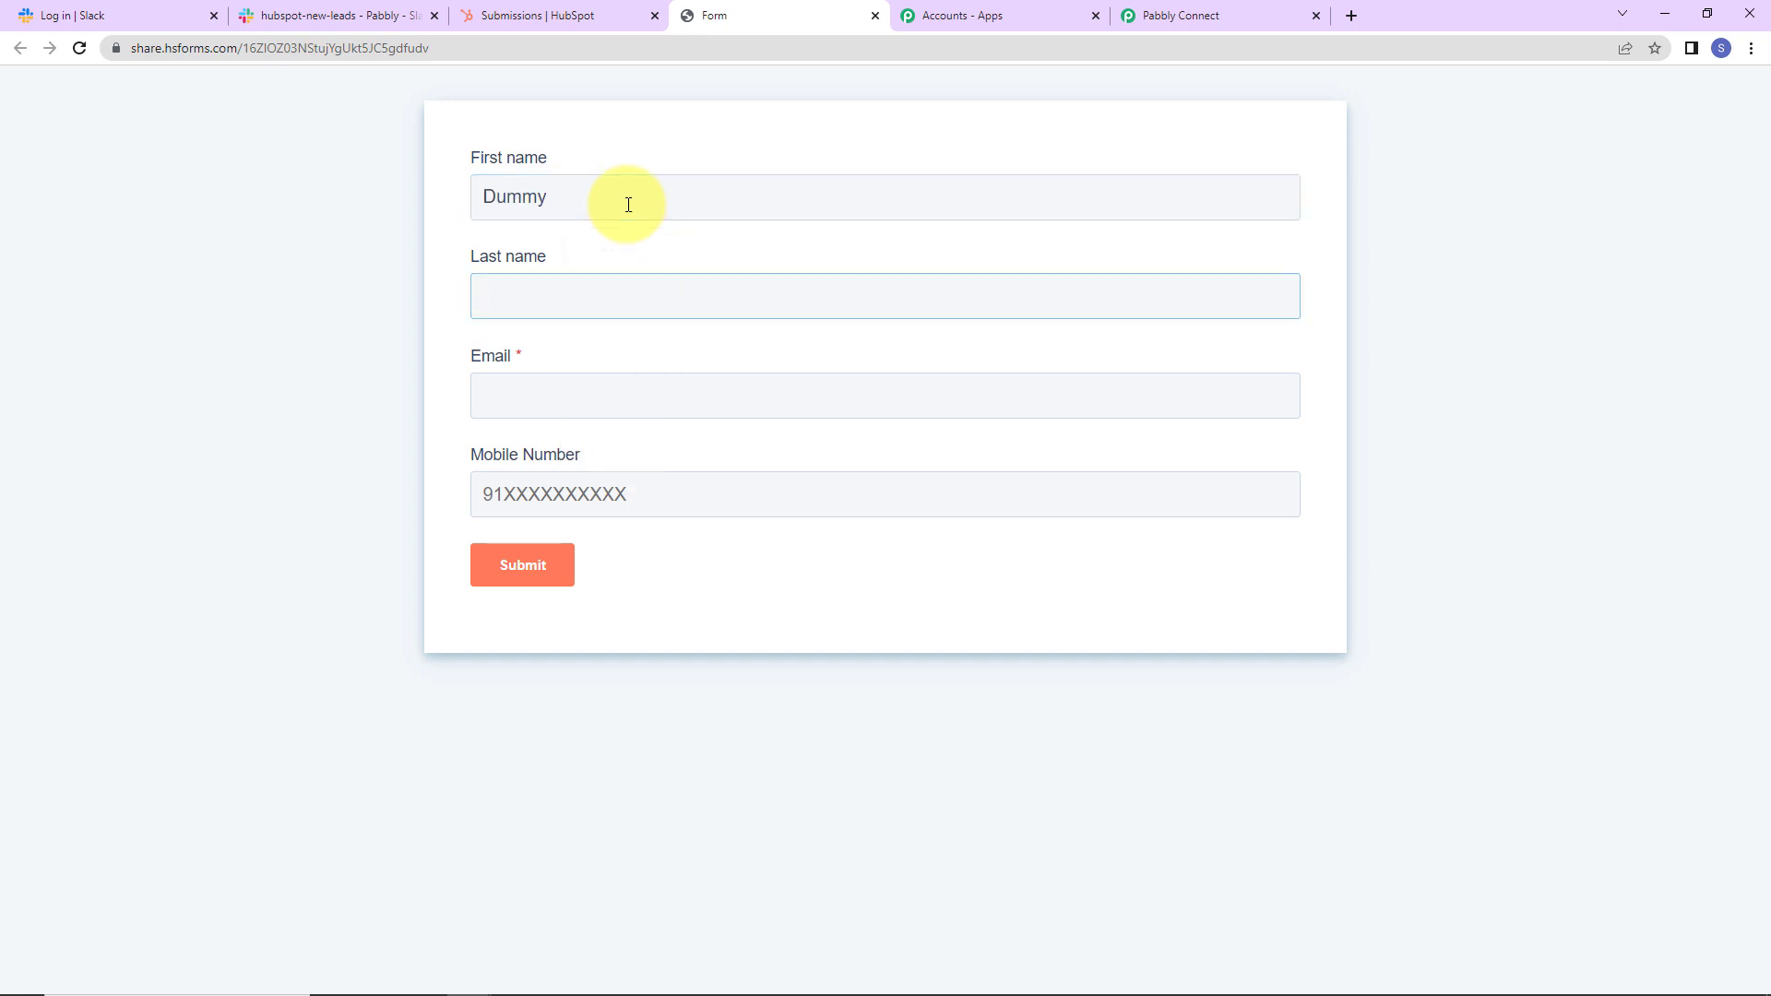
text(User678)
click(574, 399)
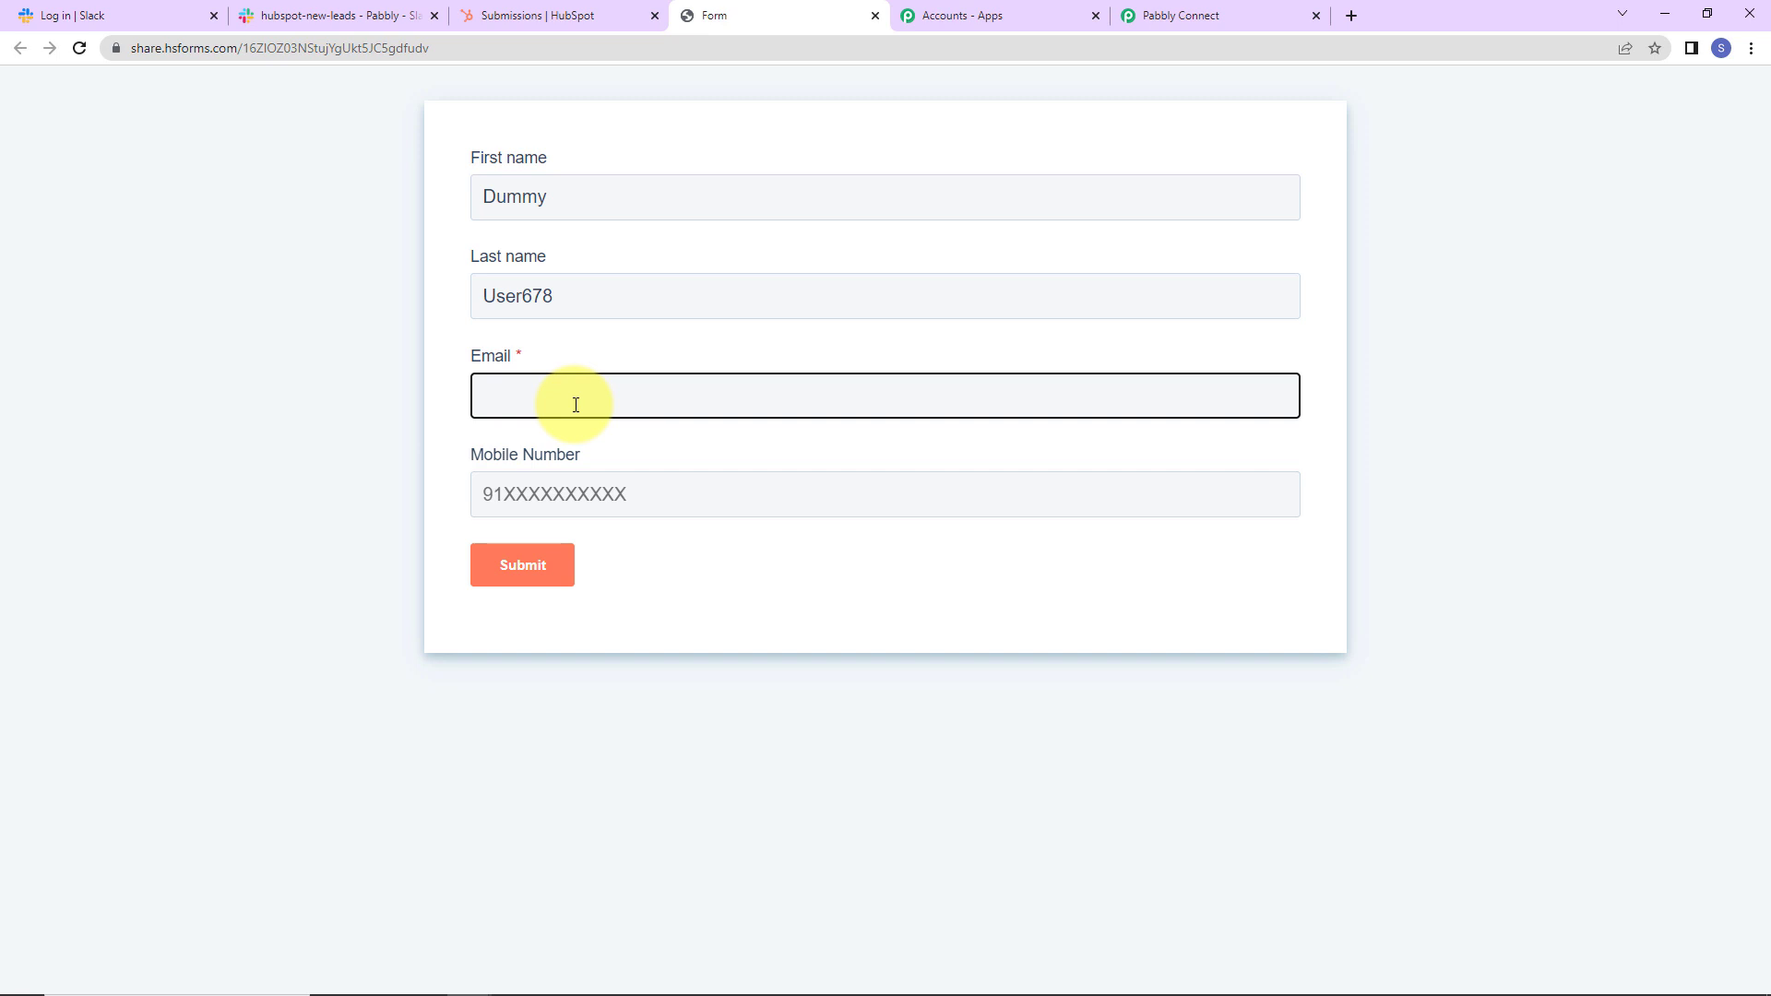
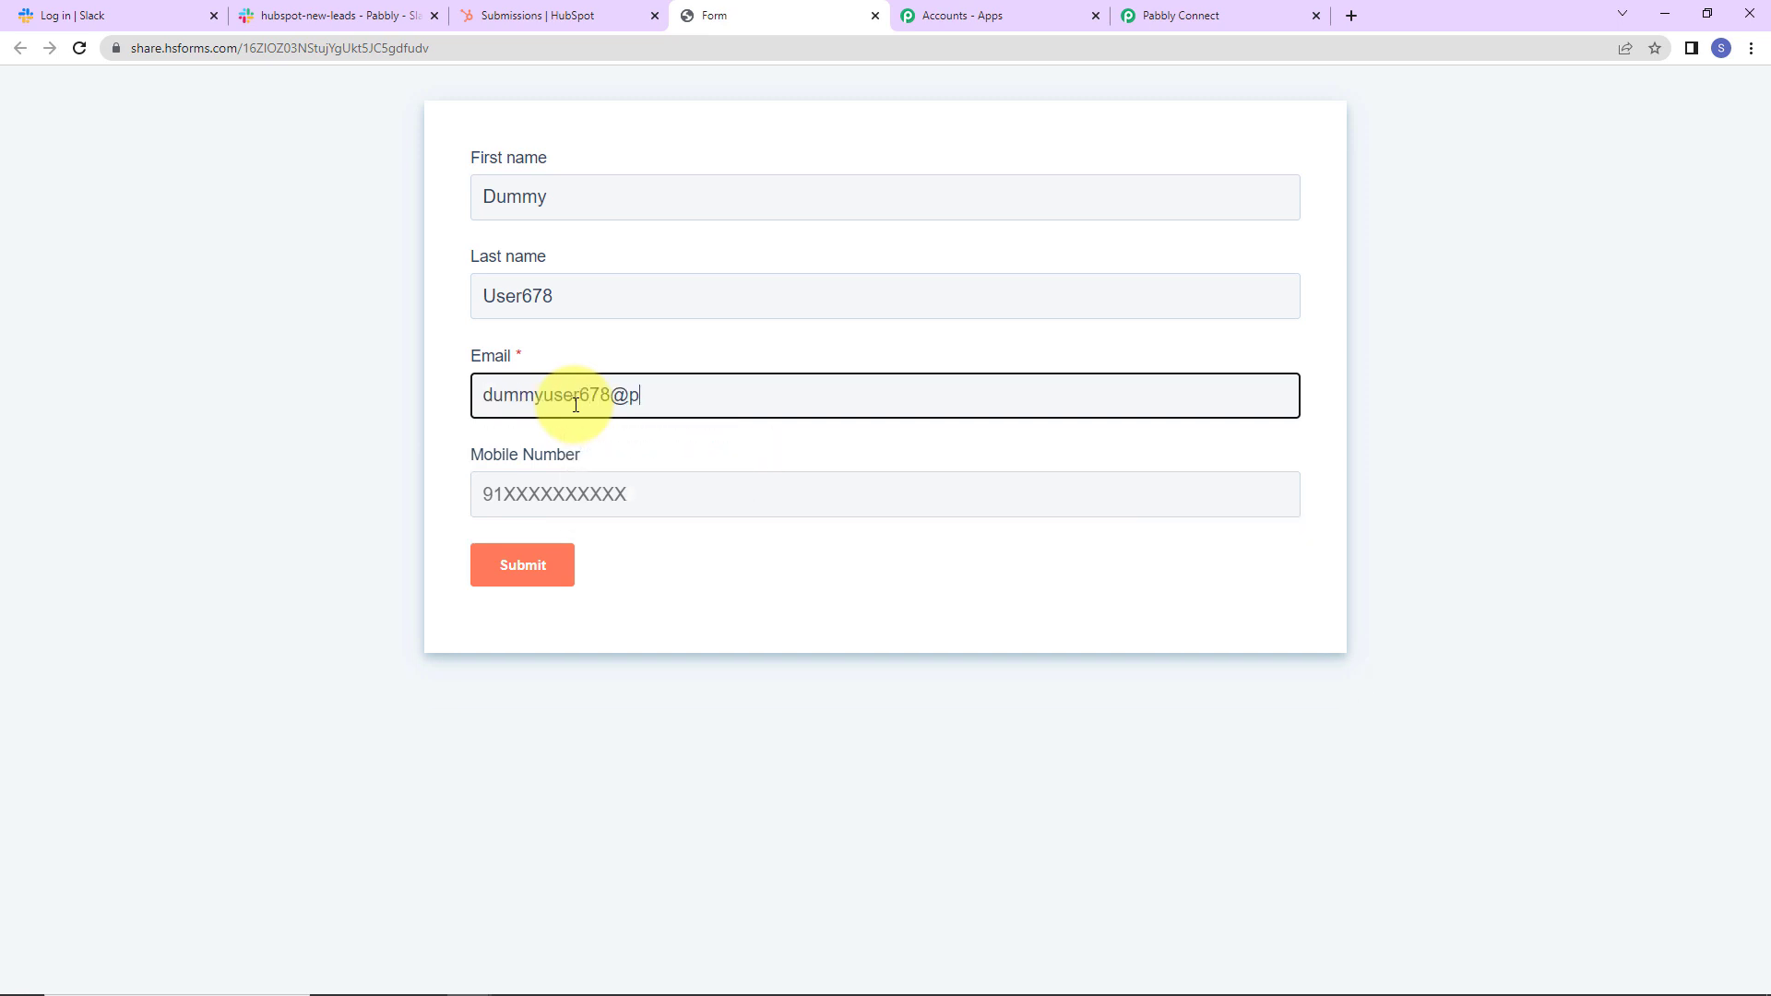
click(573, 495)
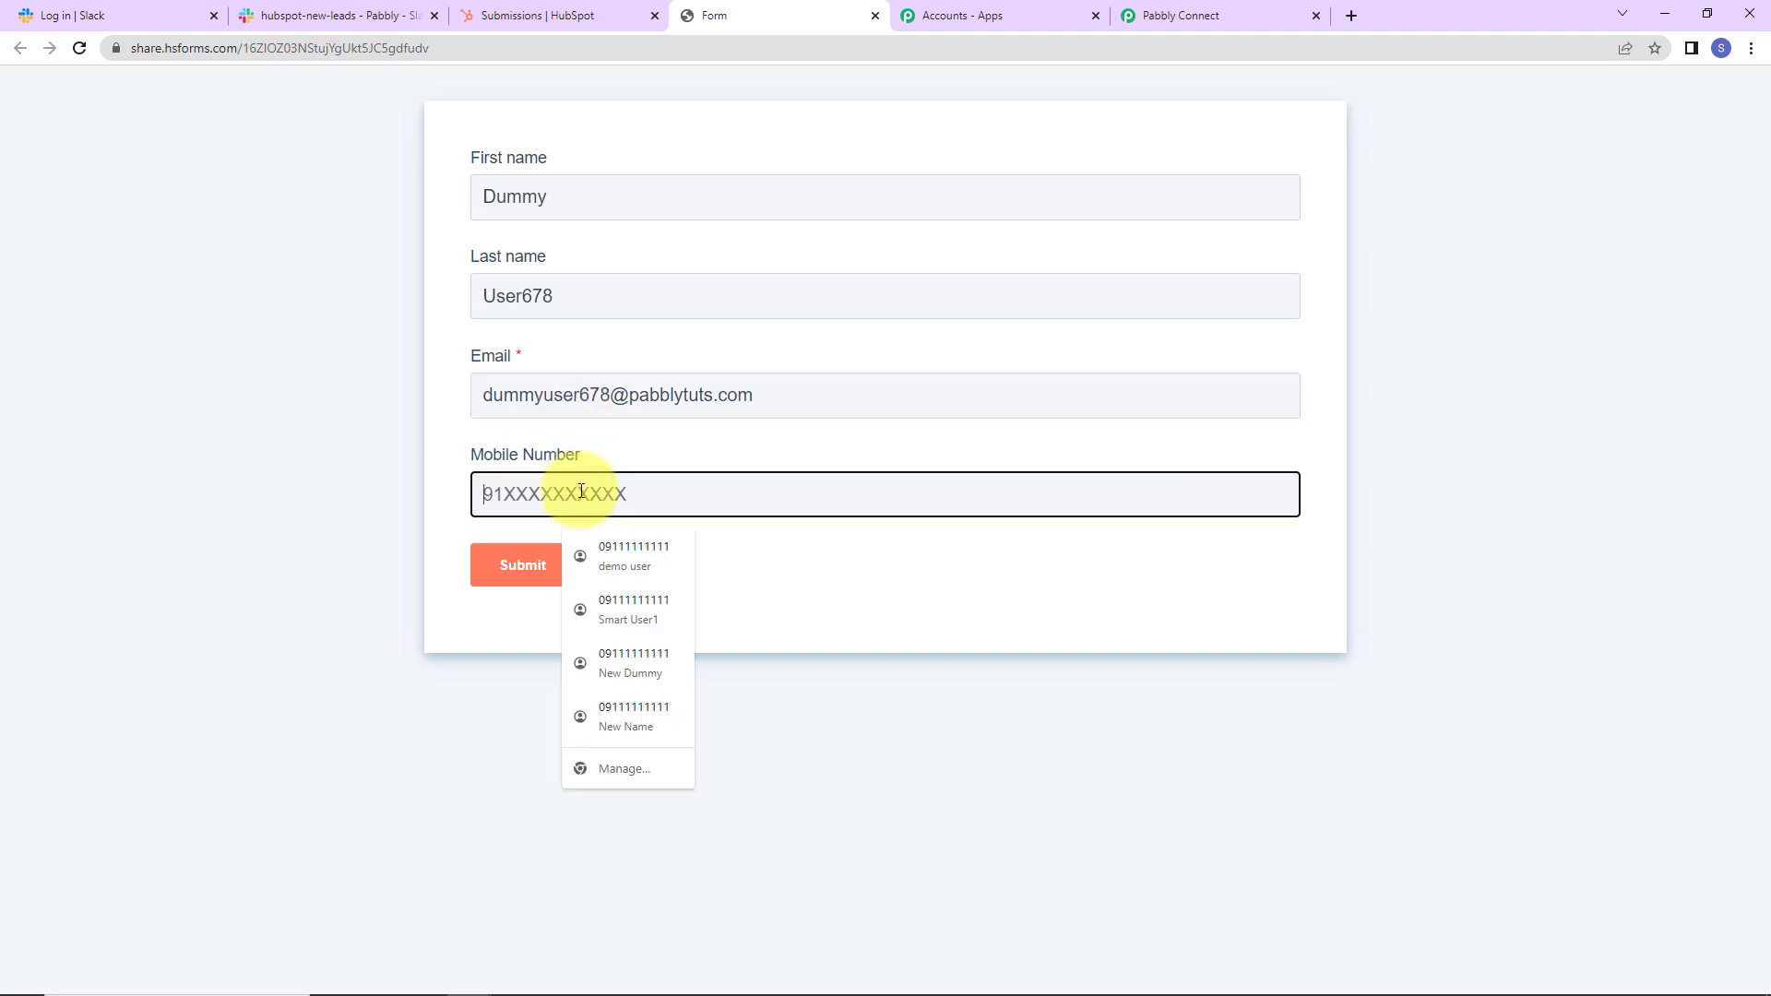
click(605, 601)
click(534, 578)
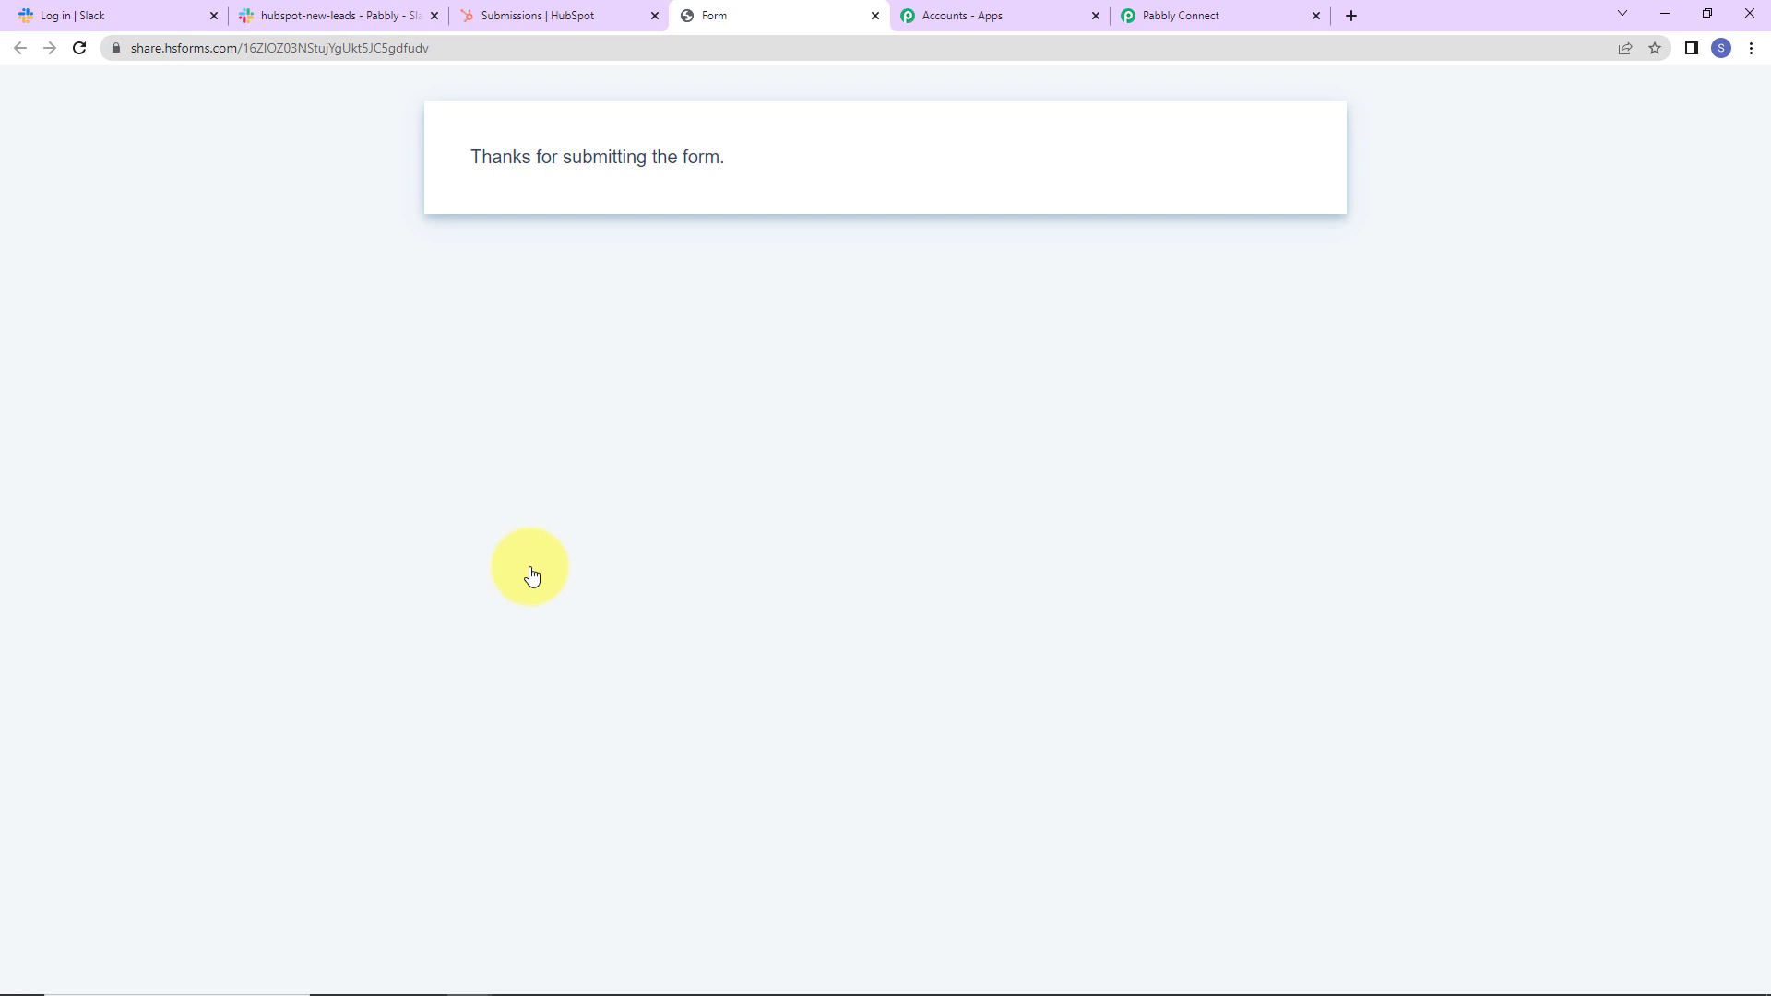
Check the captured HubSpot submission values in Pabbly's Response Received table.
click(1186, 15)
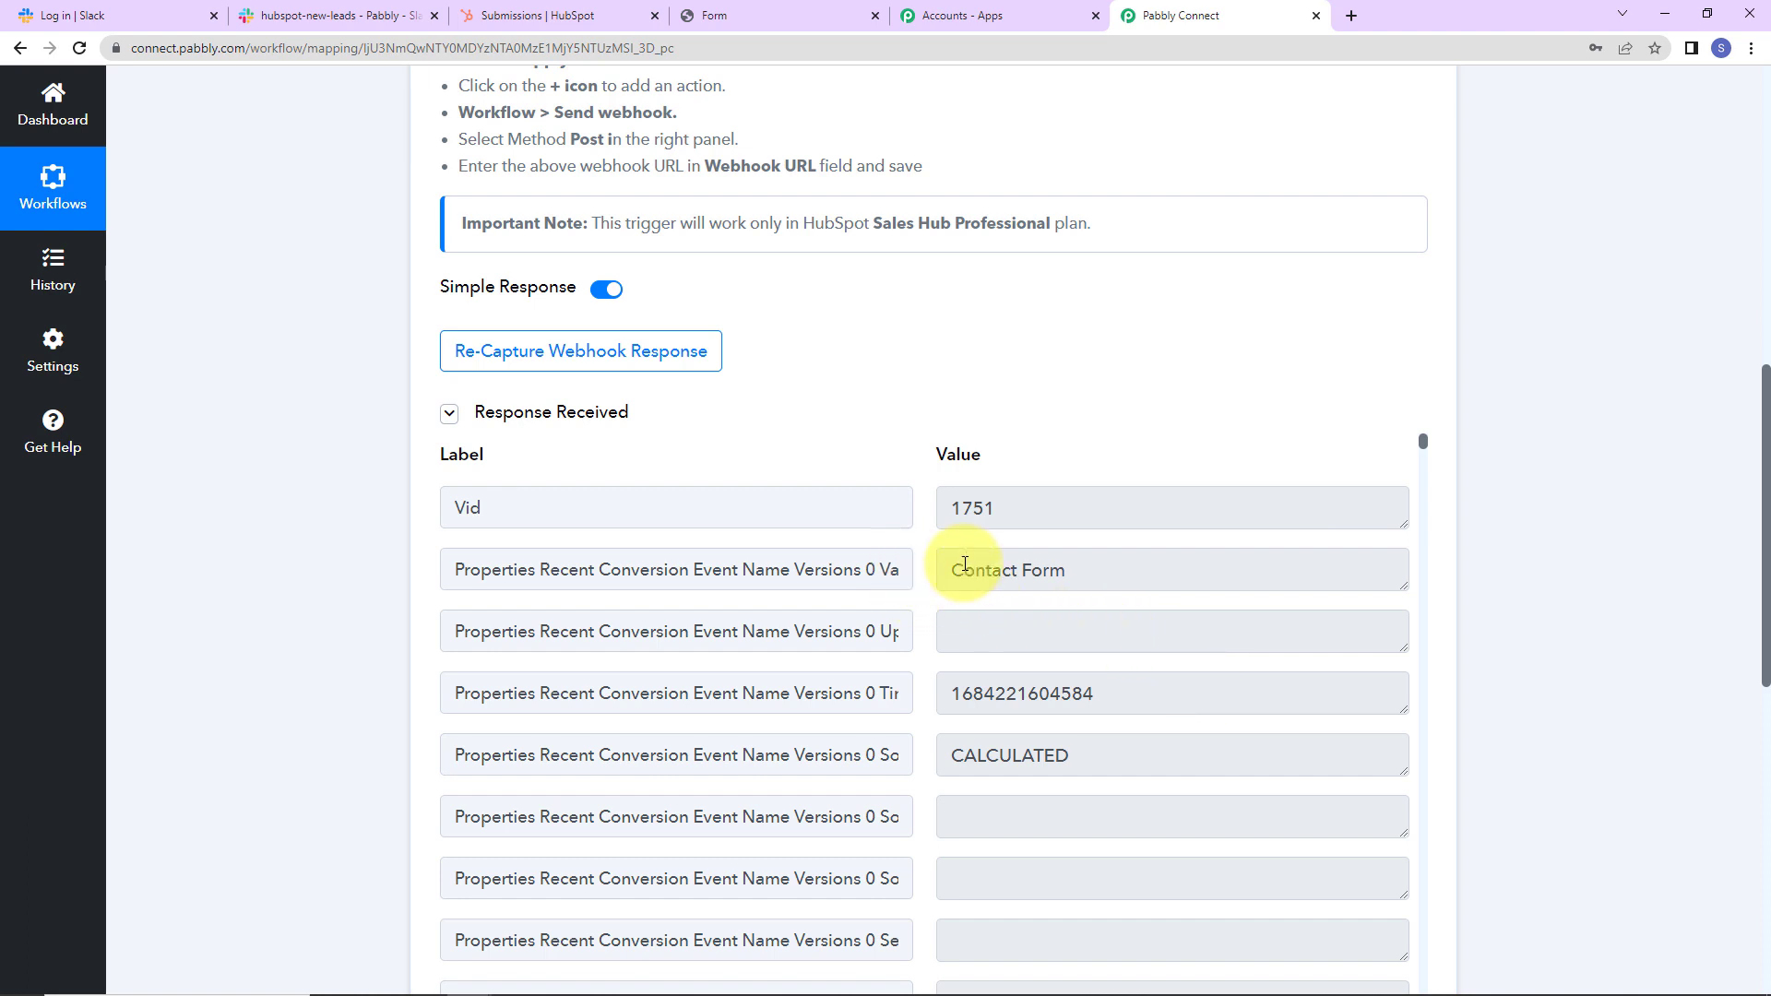
scroll(1174, 700, down, 5)
scroll(1175, 704, down, 6)
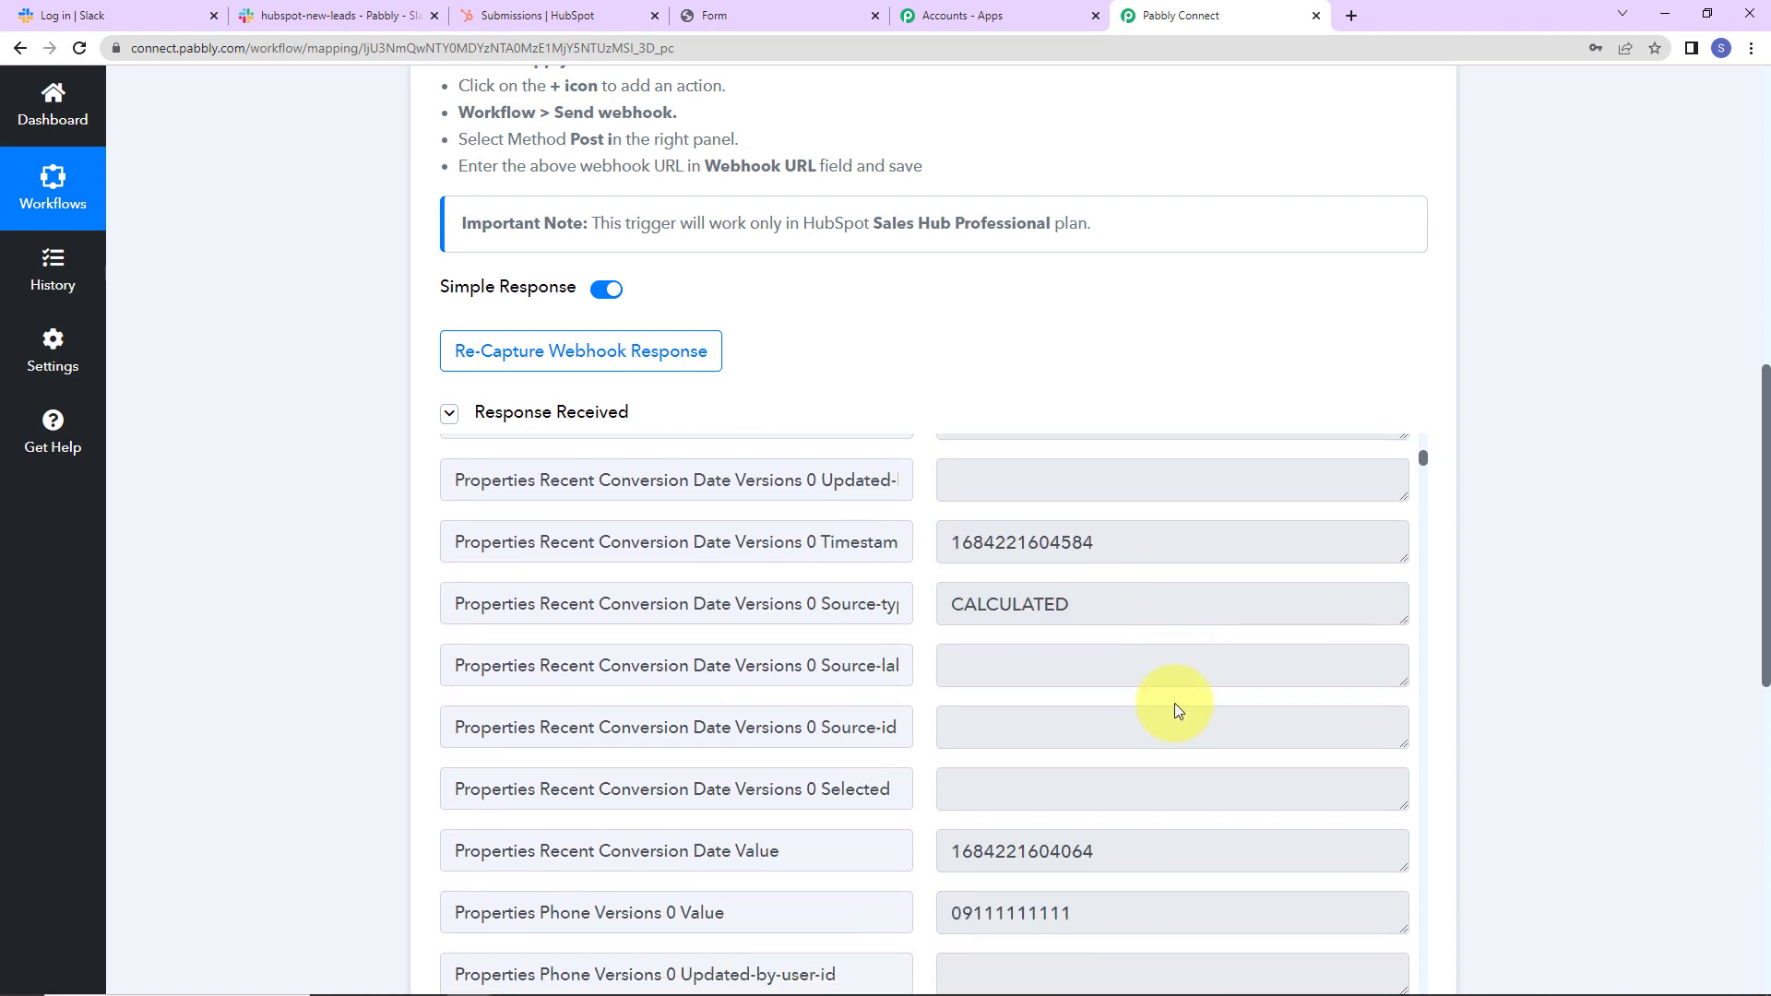
scroll(1239, 716, down, 15)
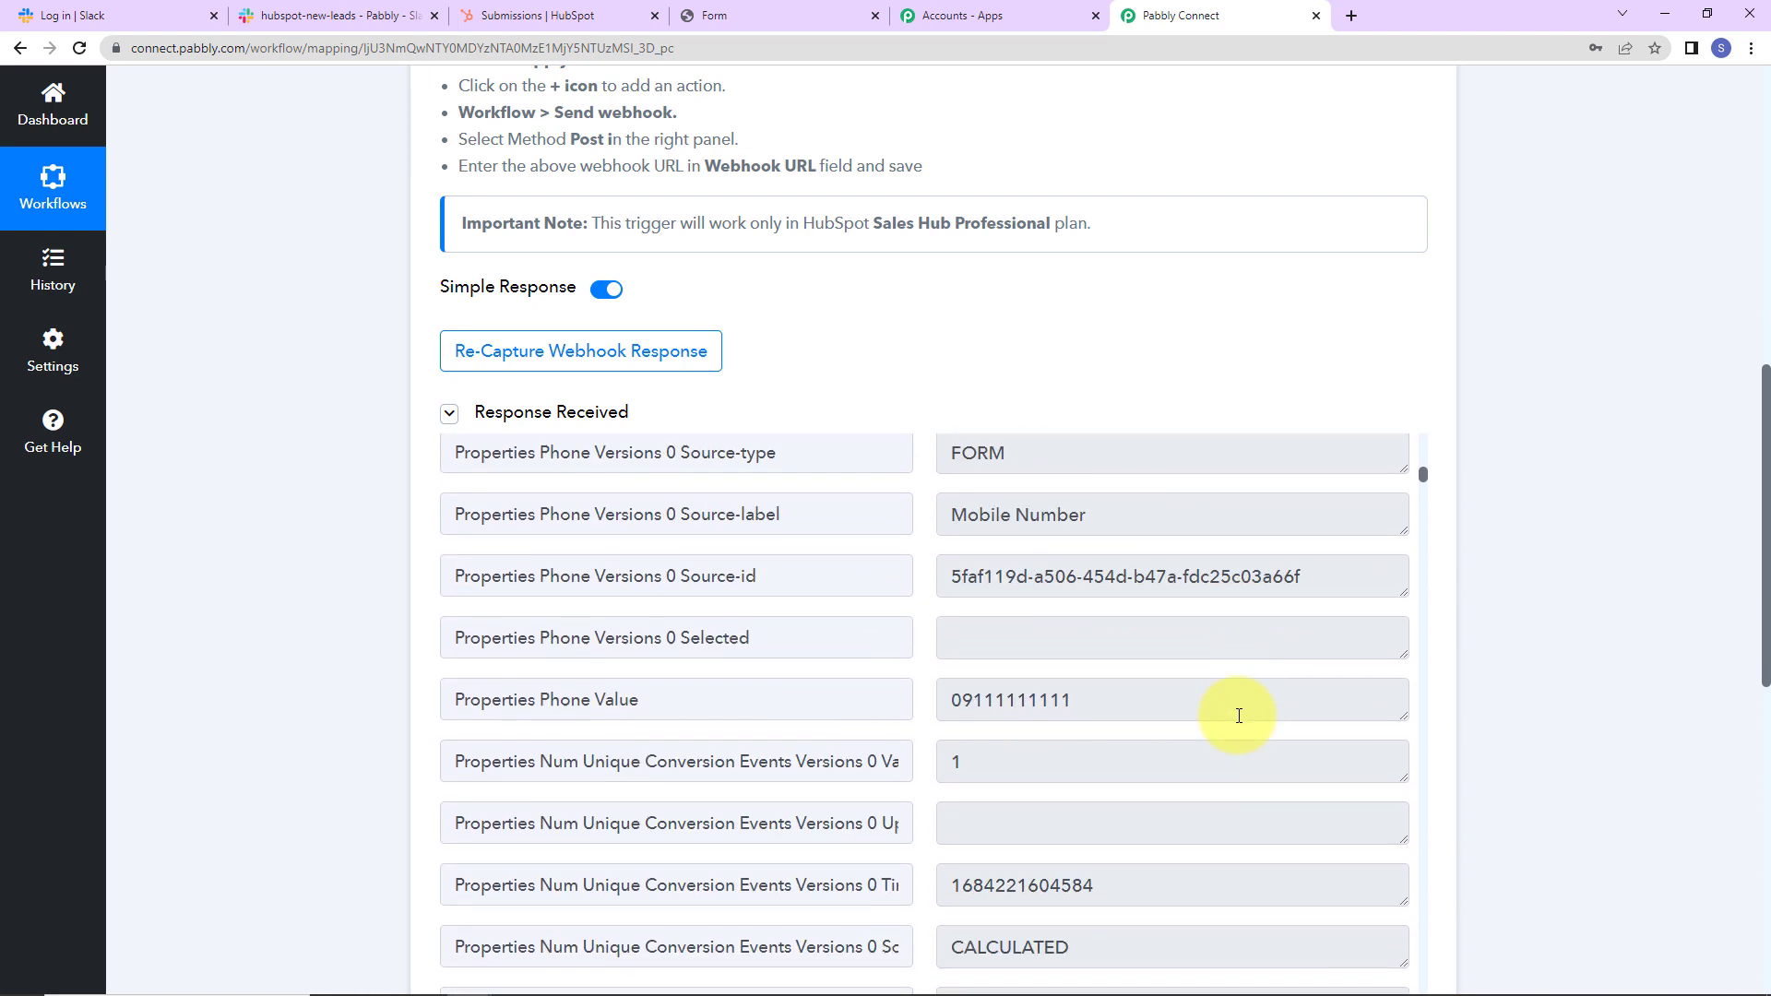
scroll(1187, 729, down, 11)
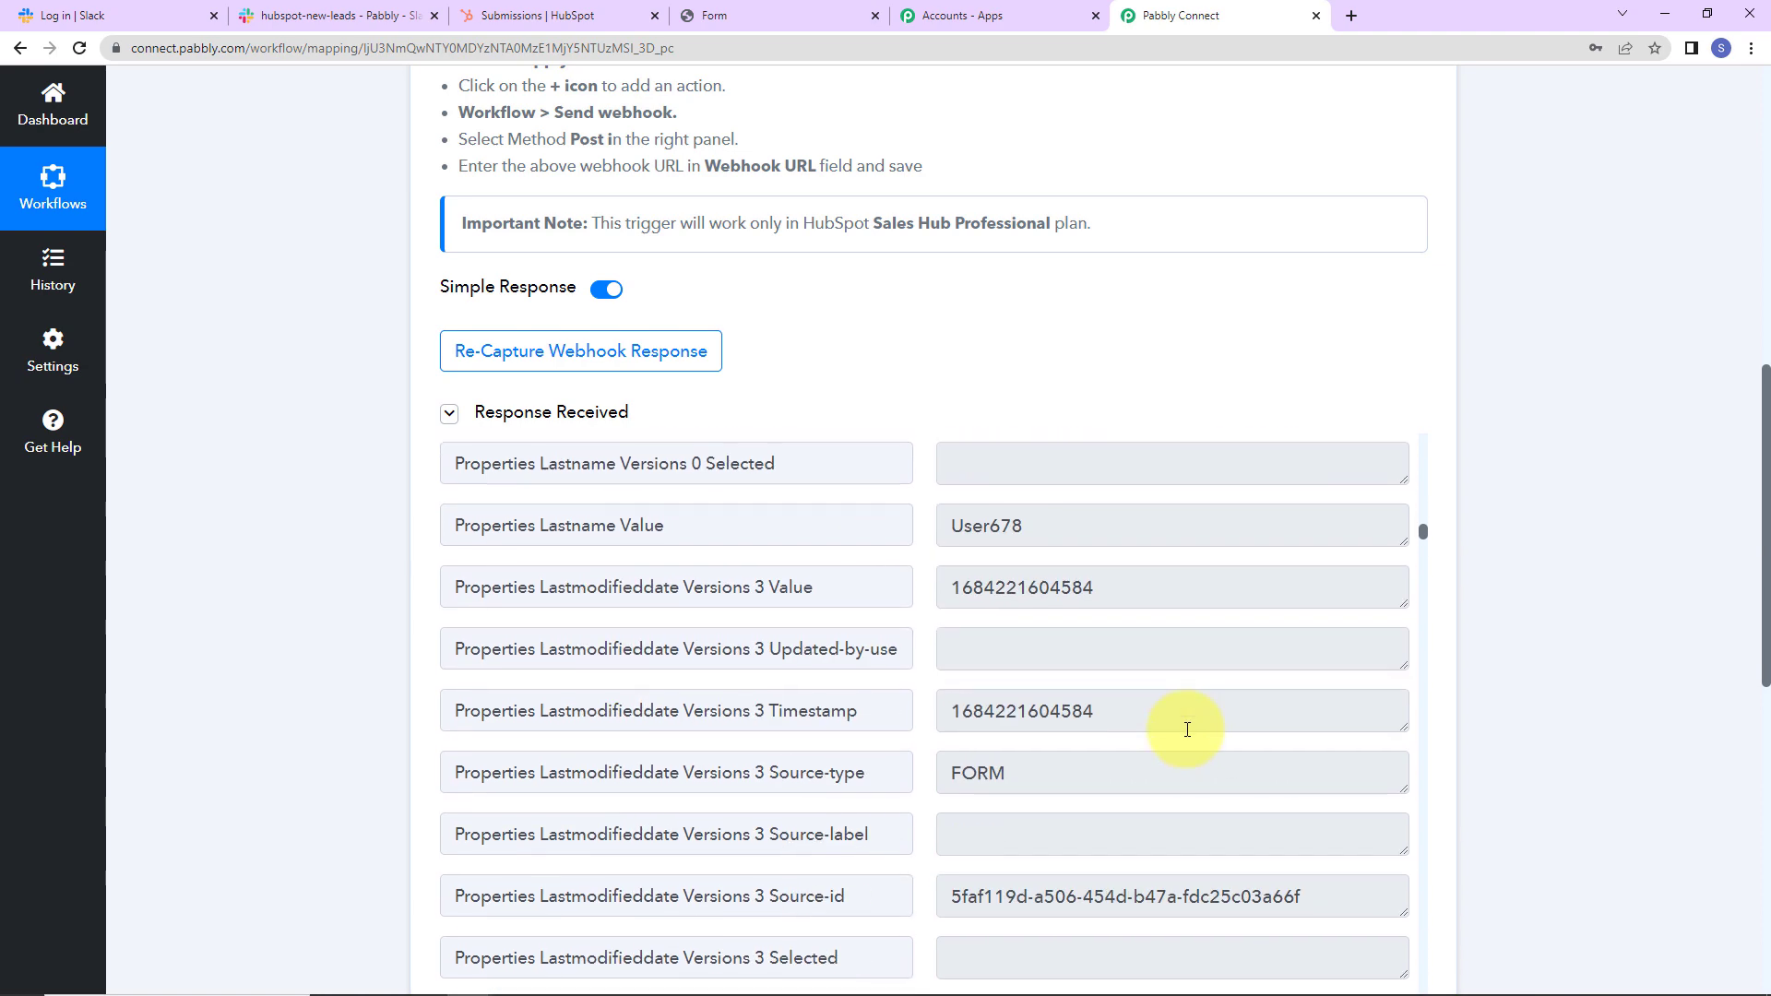
scroll(1187, 730, down, 8)
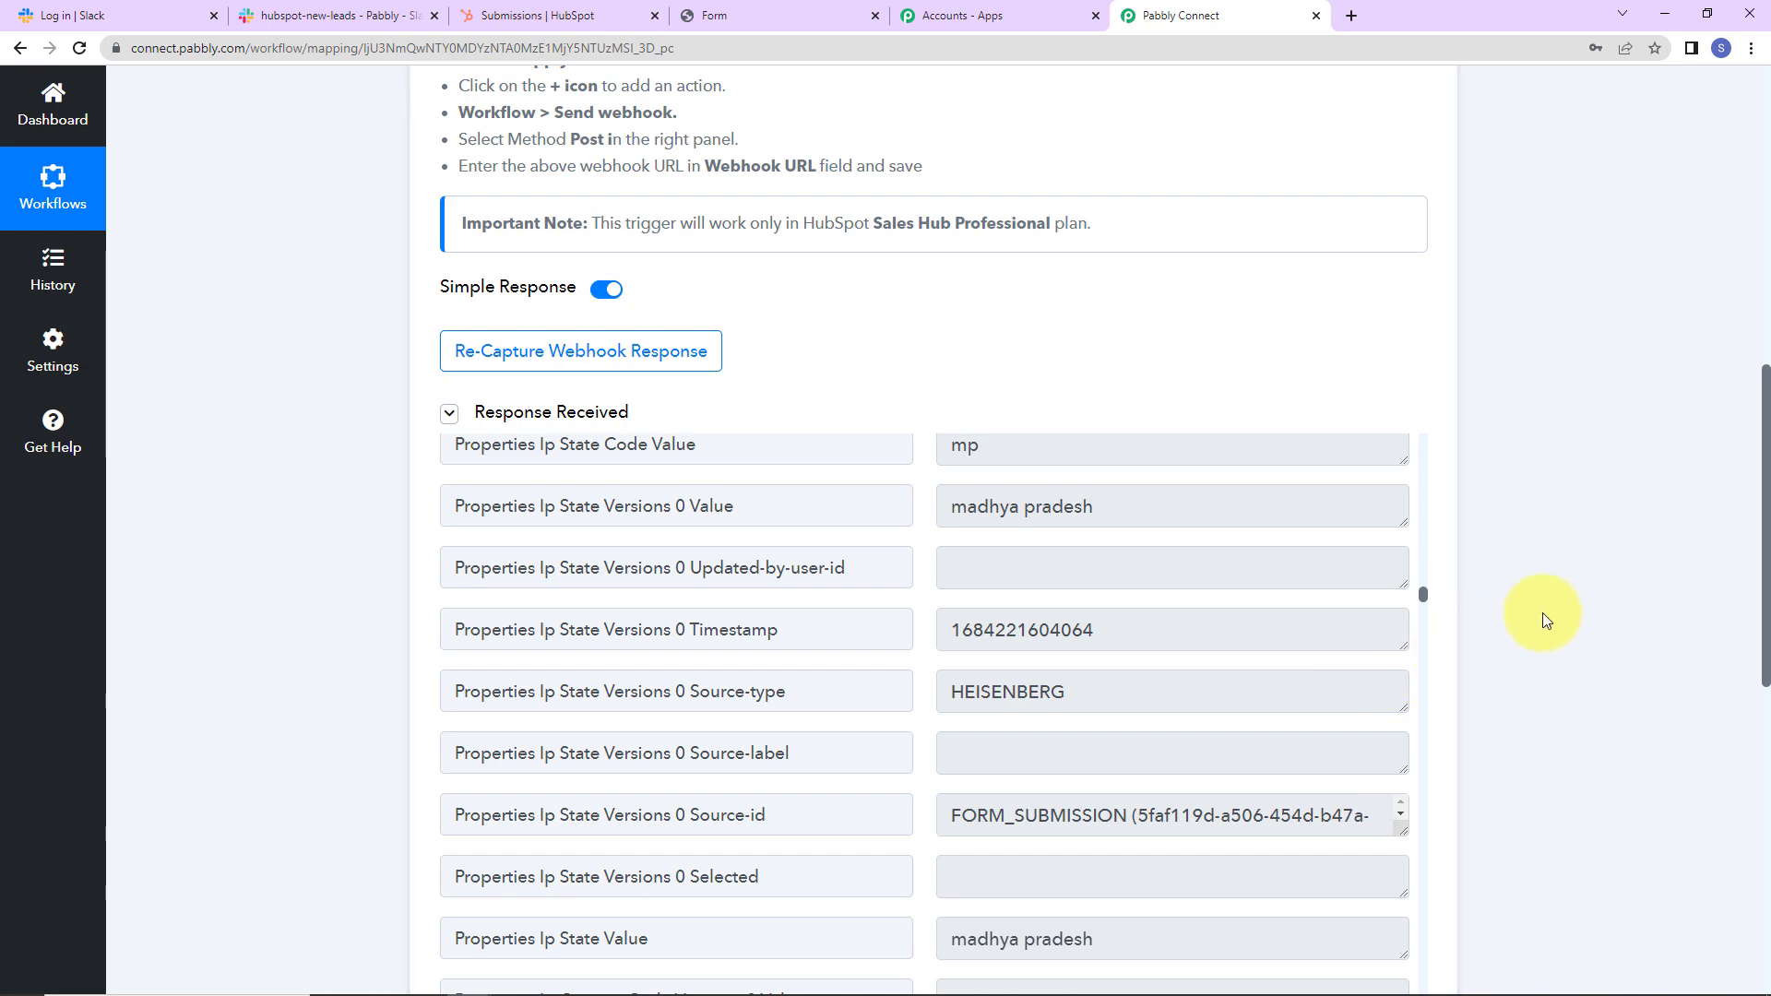
scroll(1558, 596, down, 9)
click(624, 353)
Set the action step to Slack with the Send Channel Message event.
click(602, 479)
text(slack)
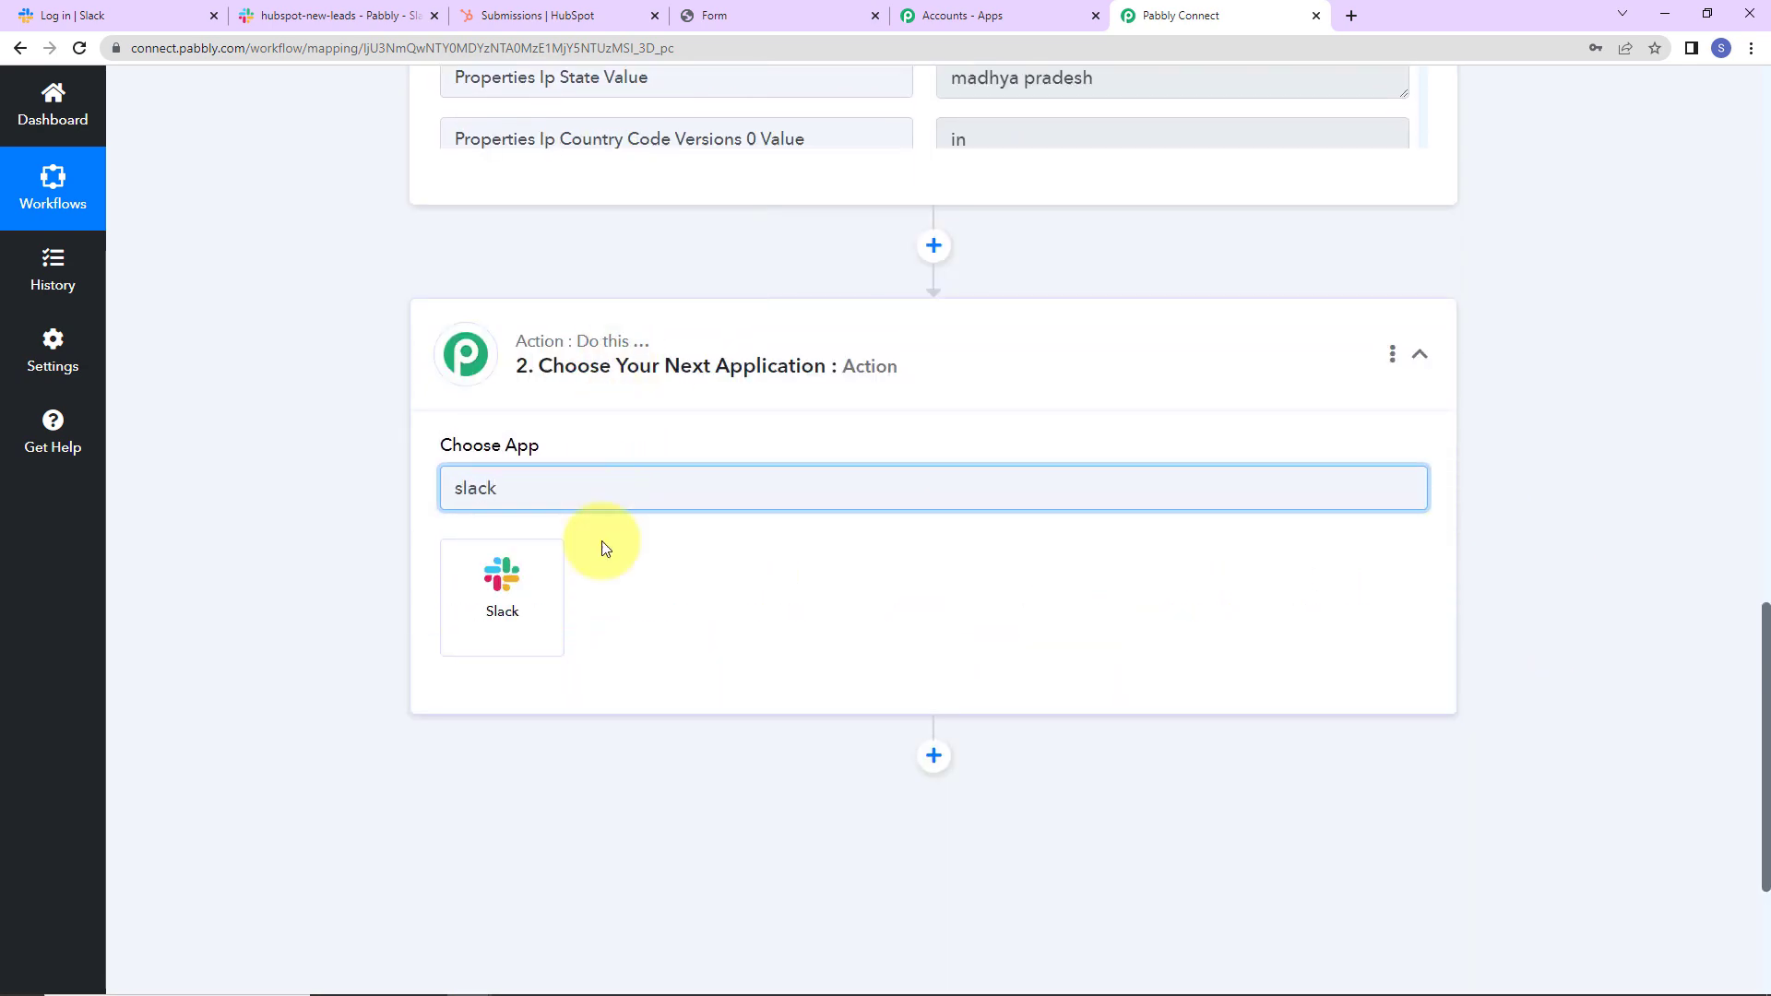
click(541, 600)
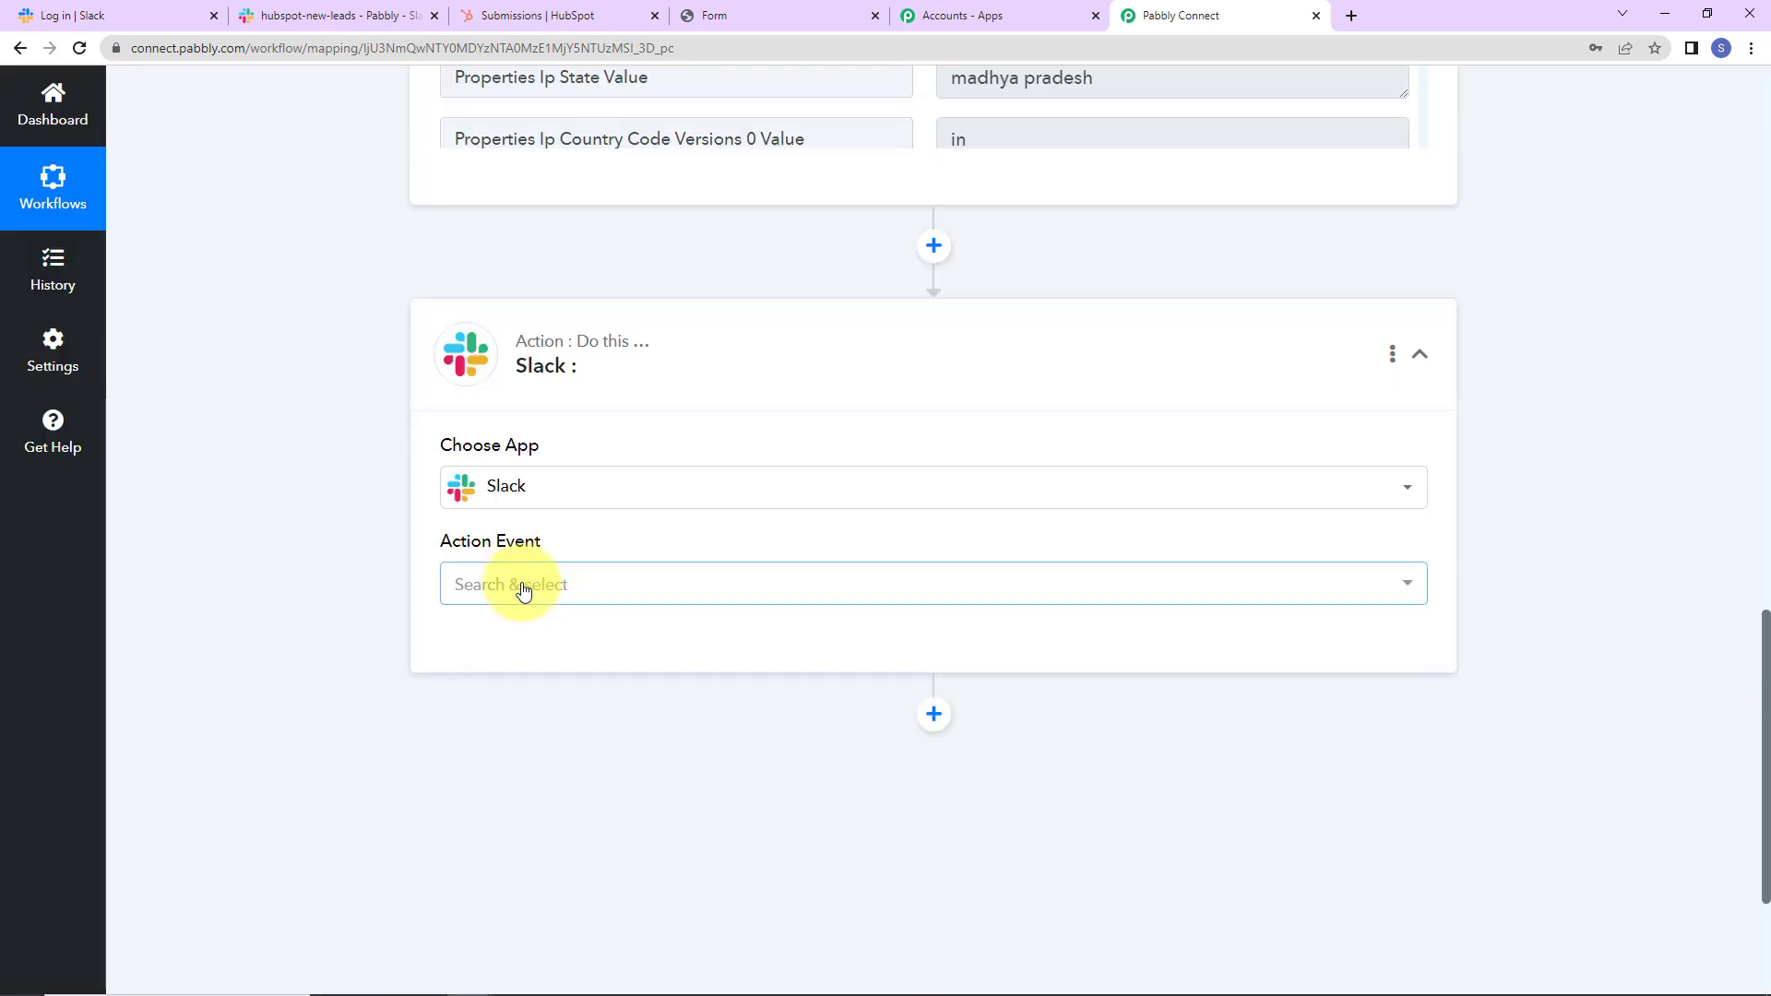
click(513, 585)
click(526, 221)
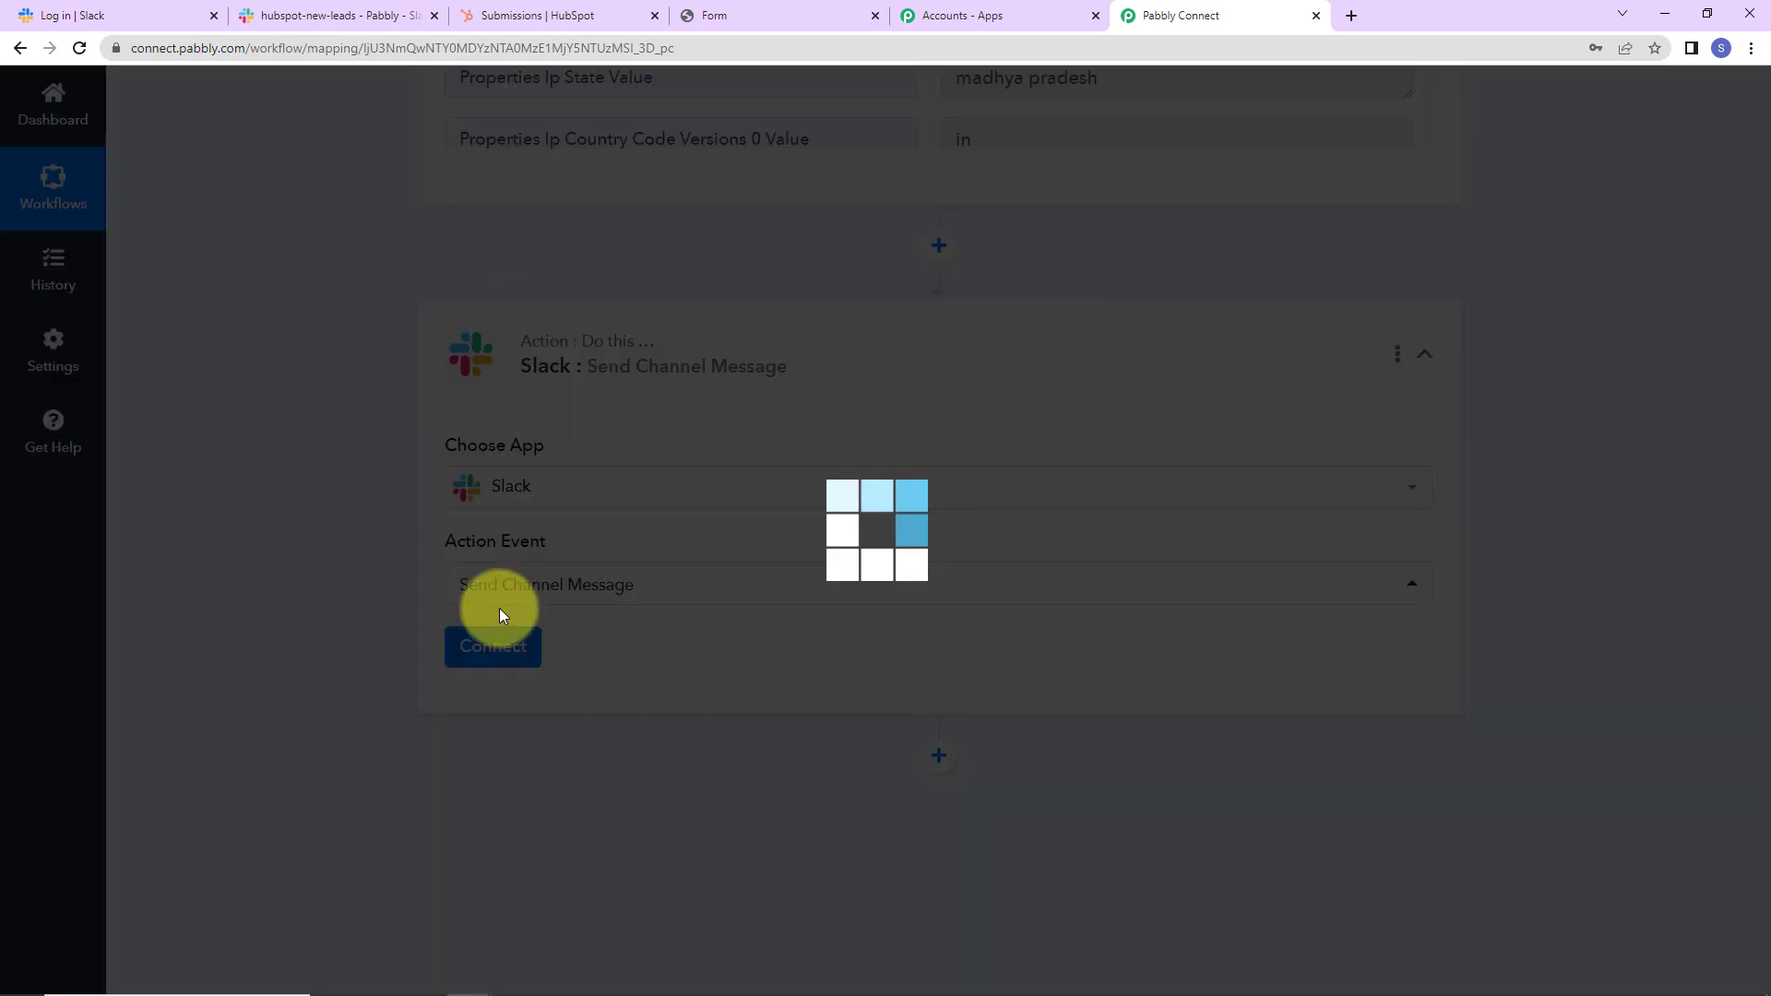
Add a new Slack connection using the 'user' token type.
click(502, 646)
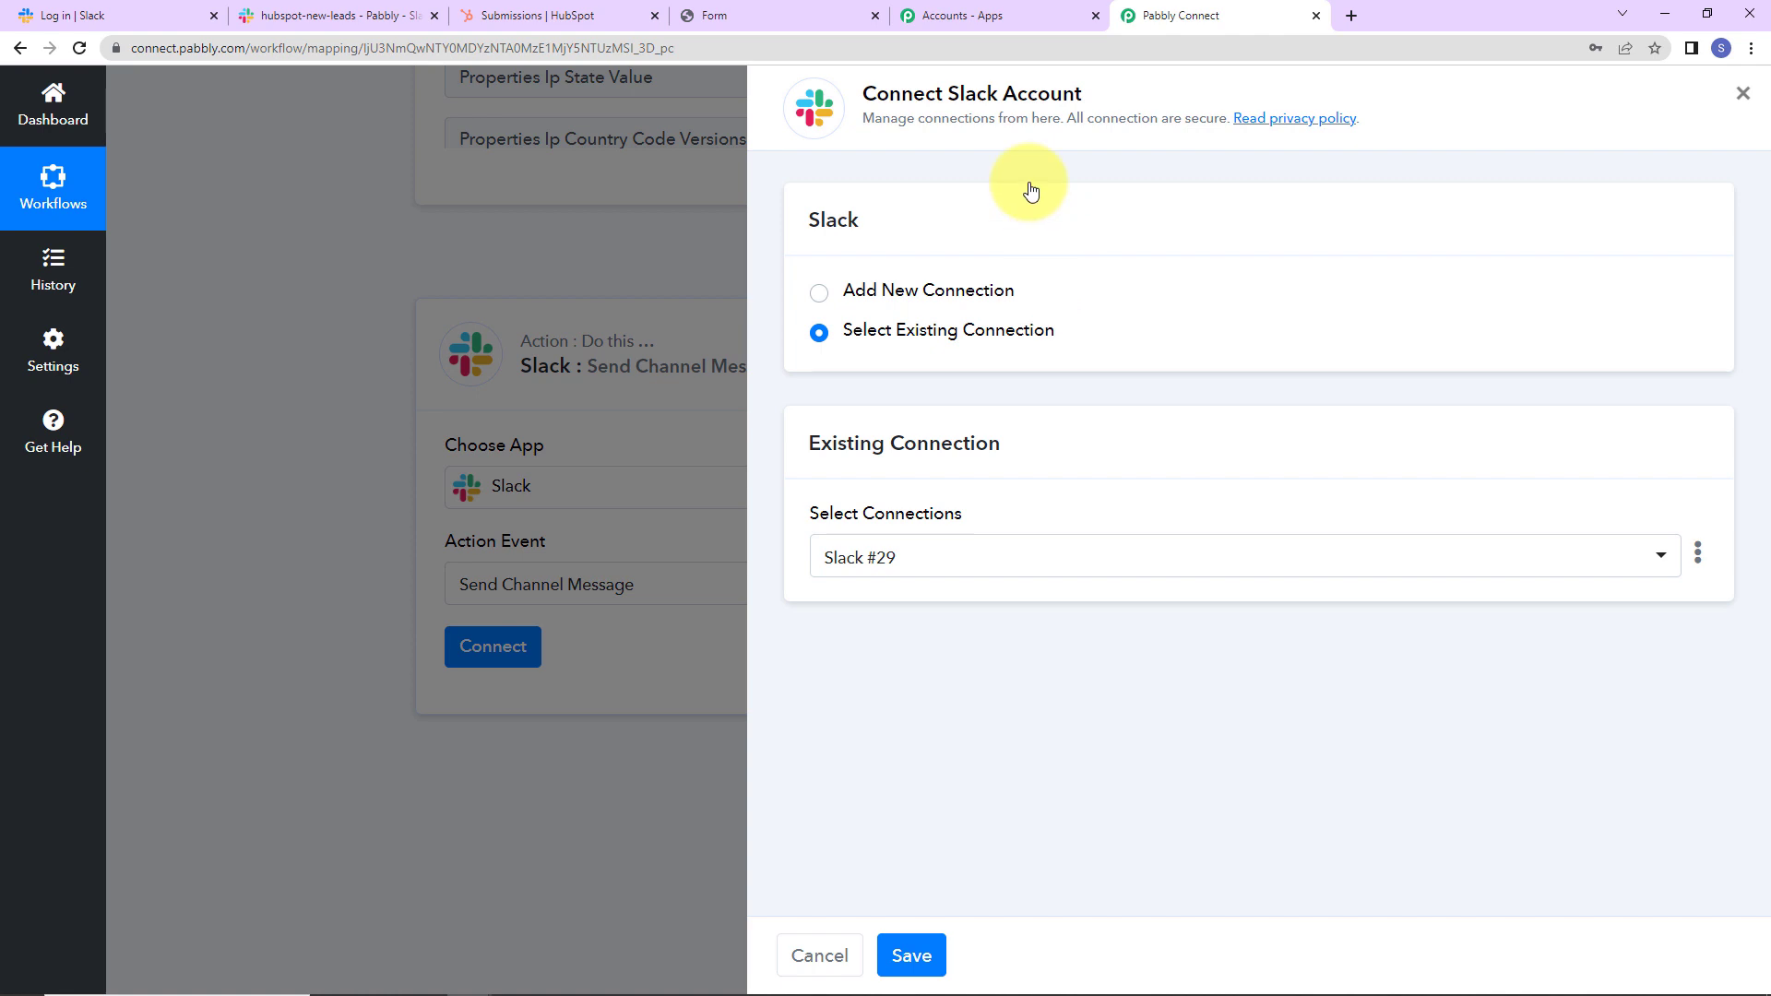
drag(868, 91, 1098, 91)
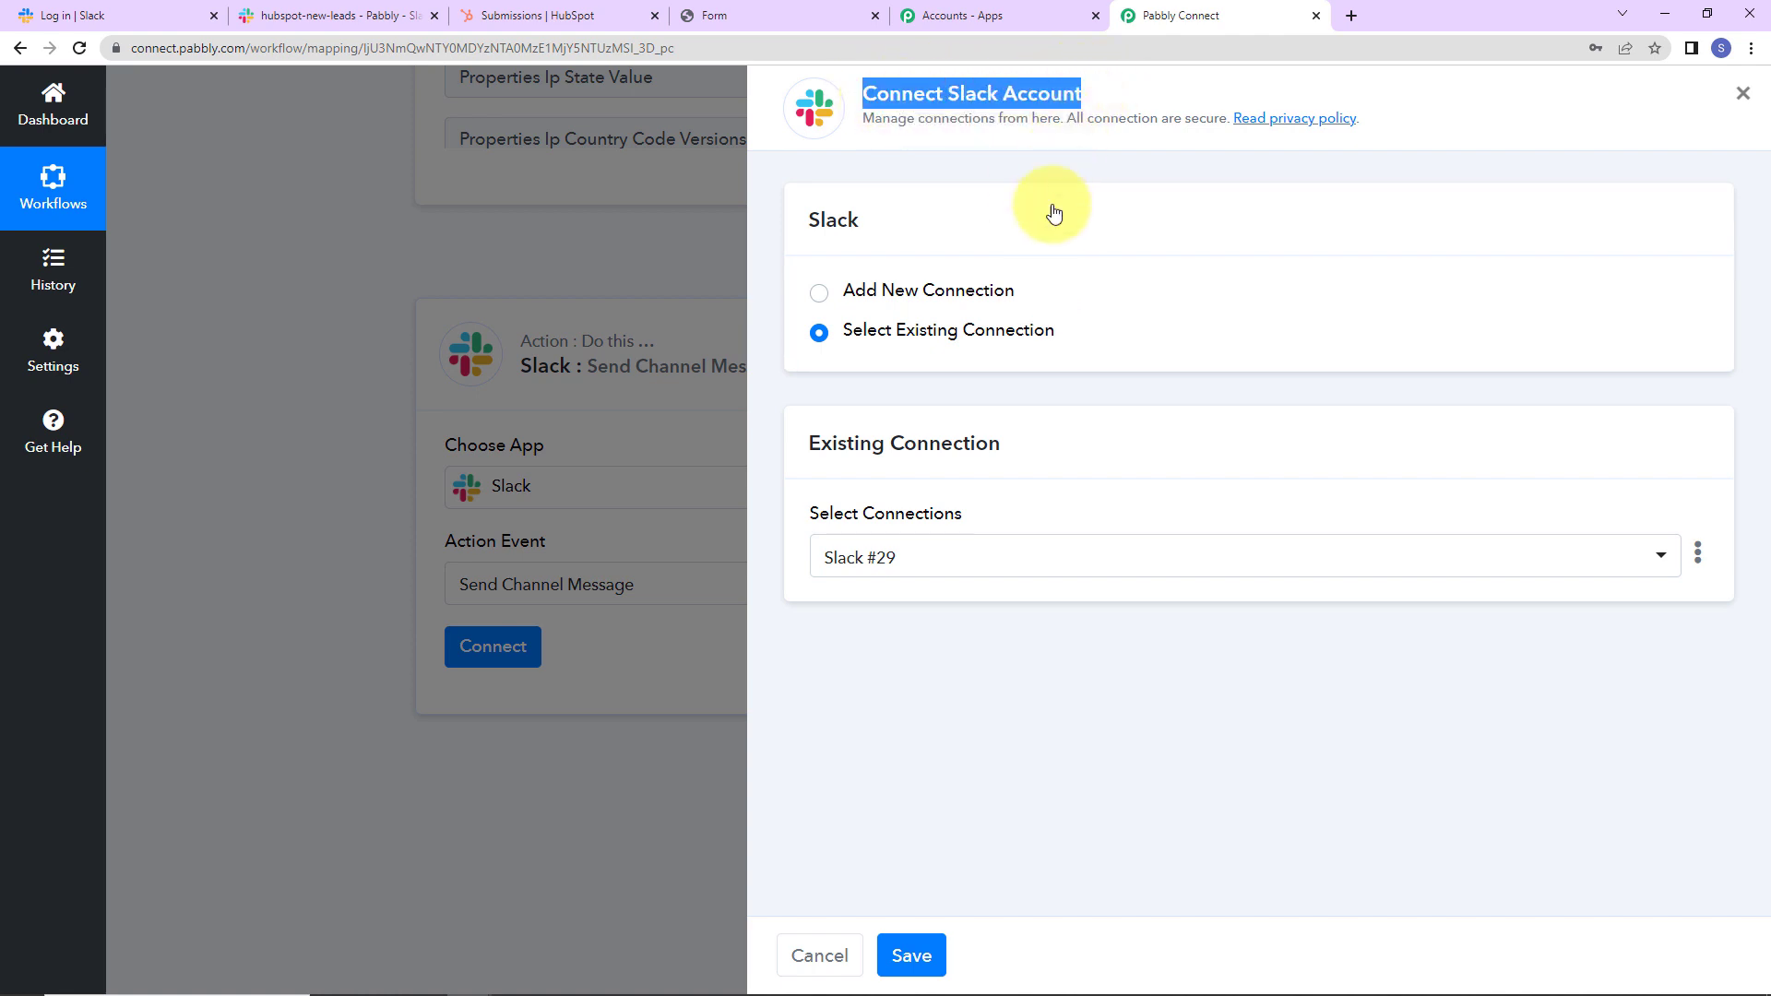
click(821, 293)
click(950, 531)
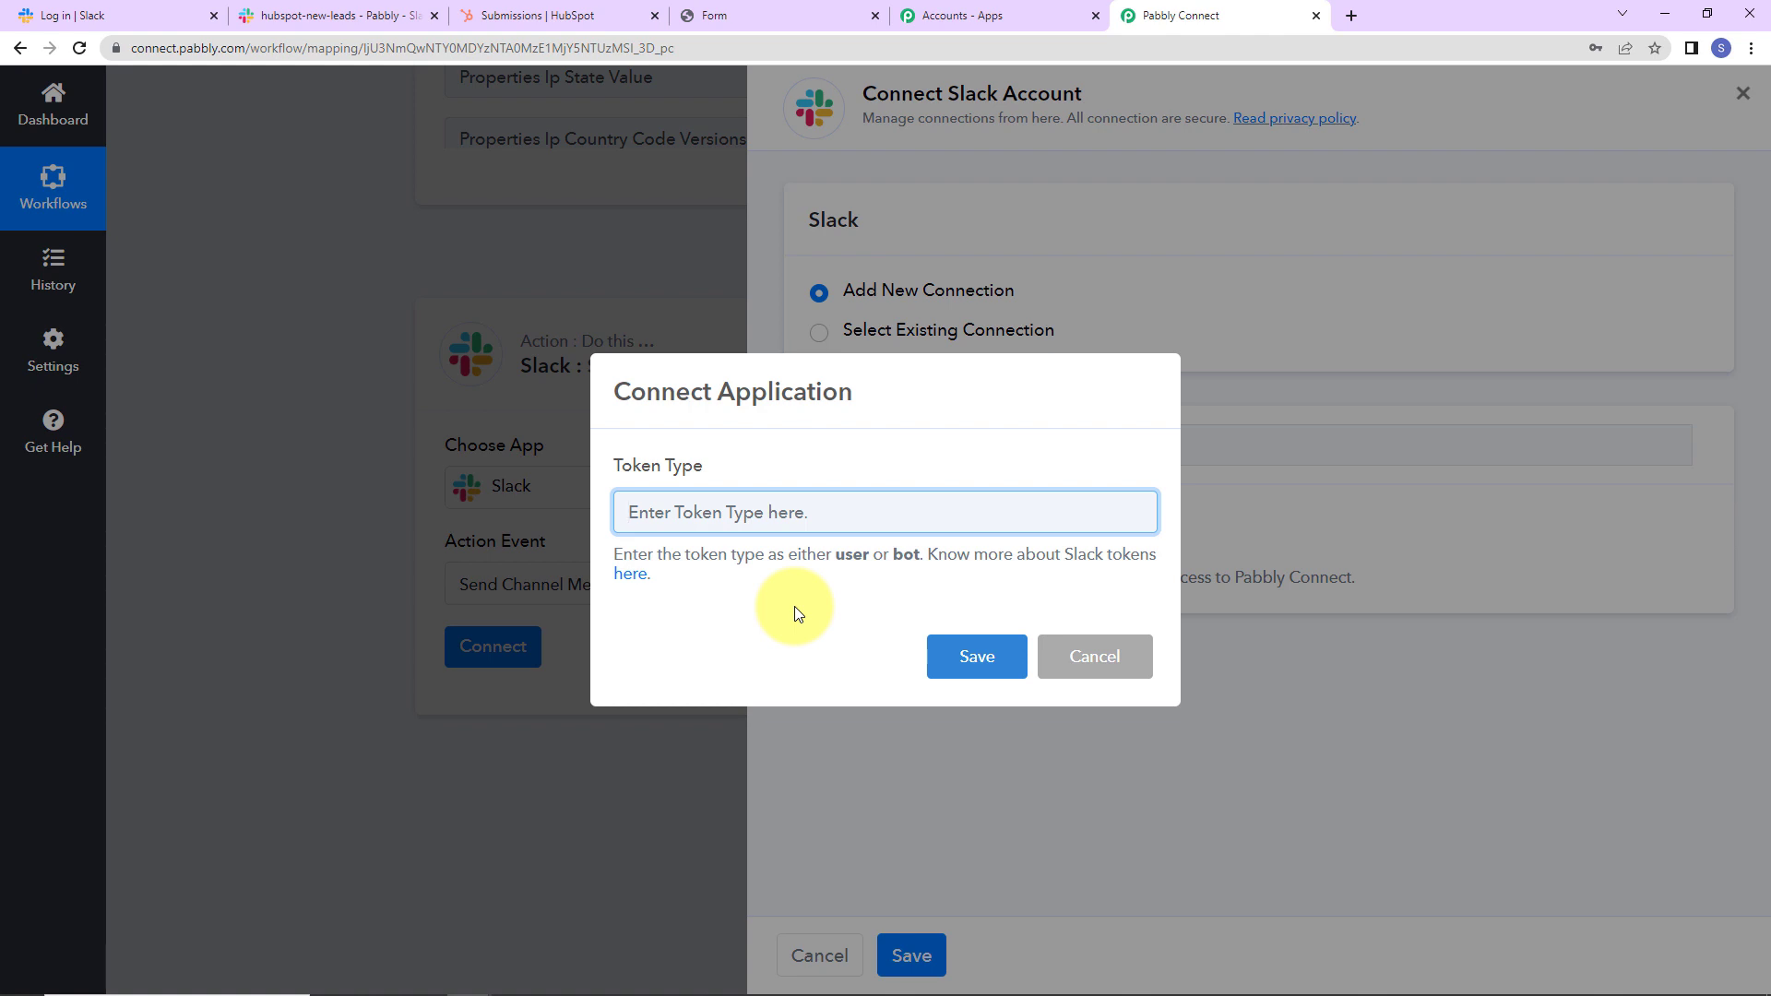
text(user)
click(985, 647)
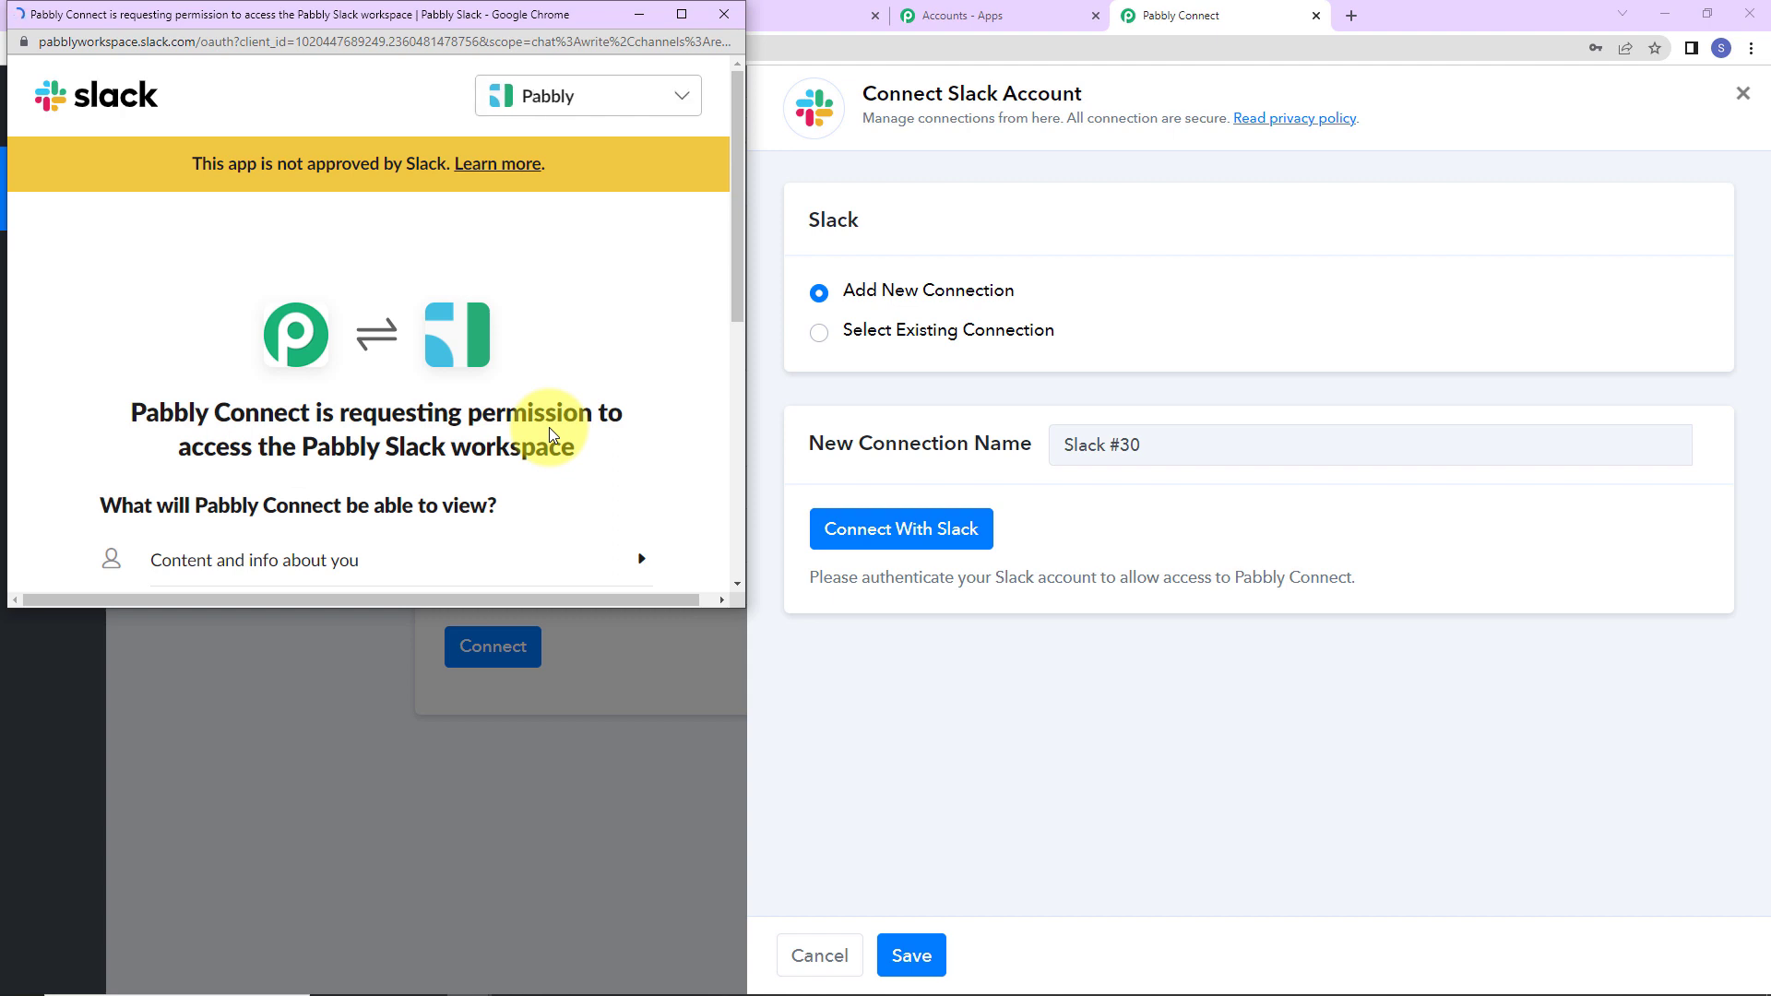
Allow Pabbly Connect access to the Slack workspace.
scroll(550, 429, down, 5)
click(427, 441)
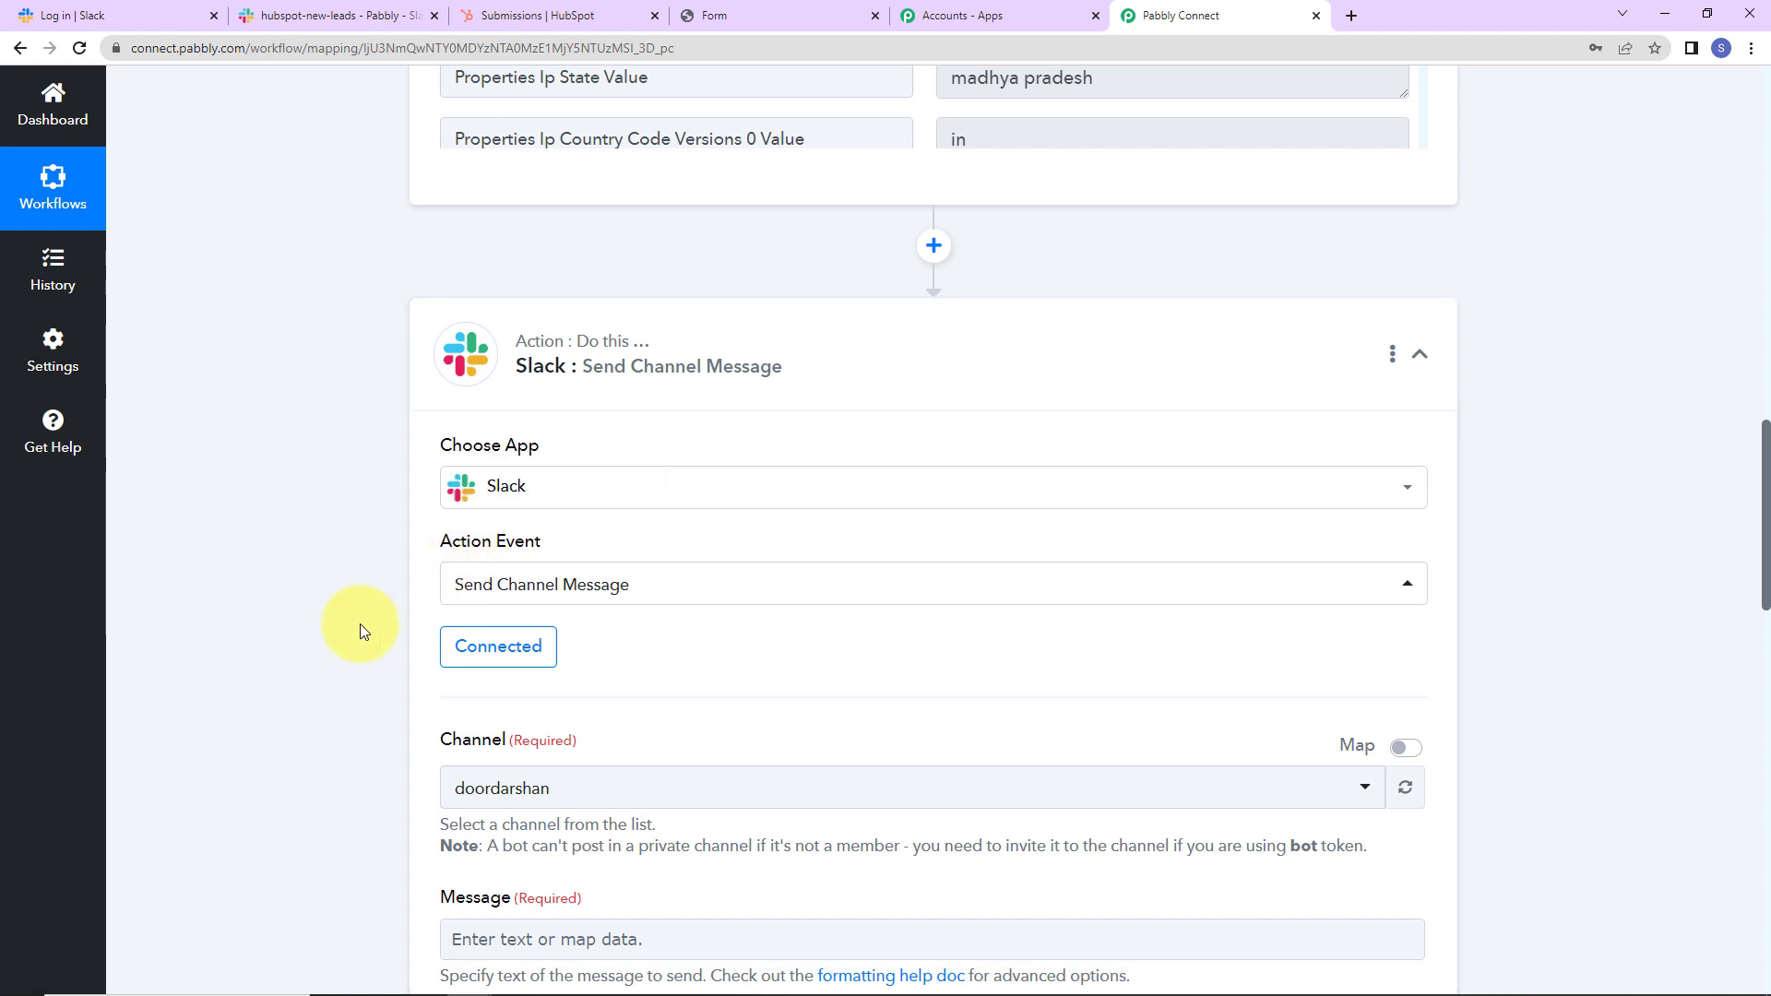
scroll(360, 631, down, 5)
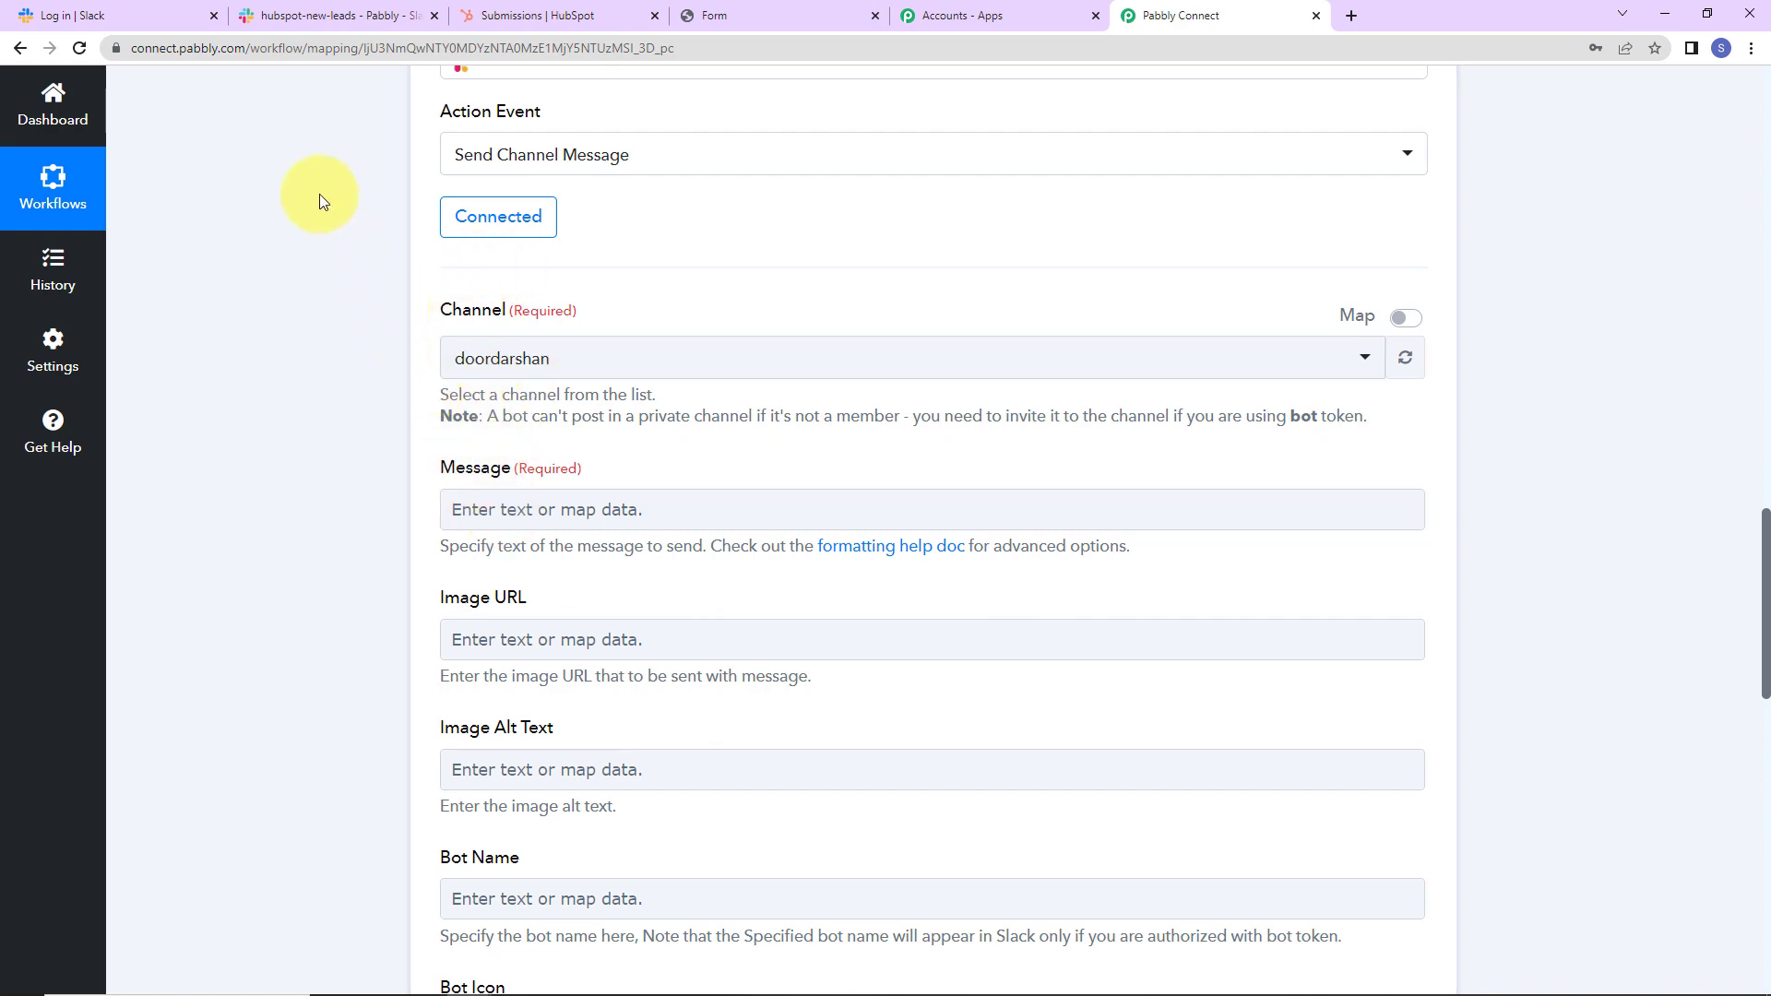
click(118, 8)
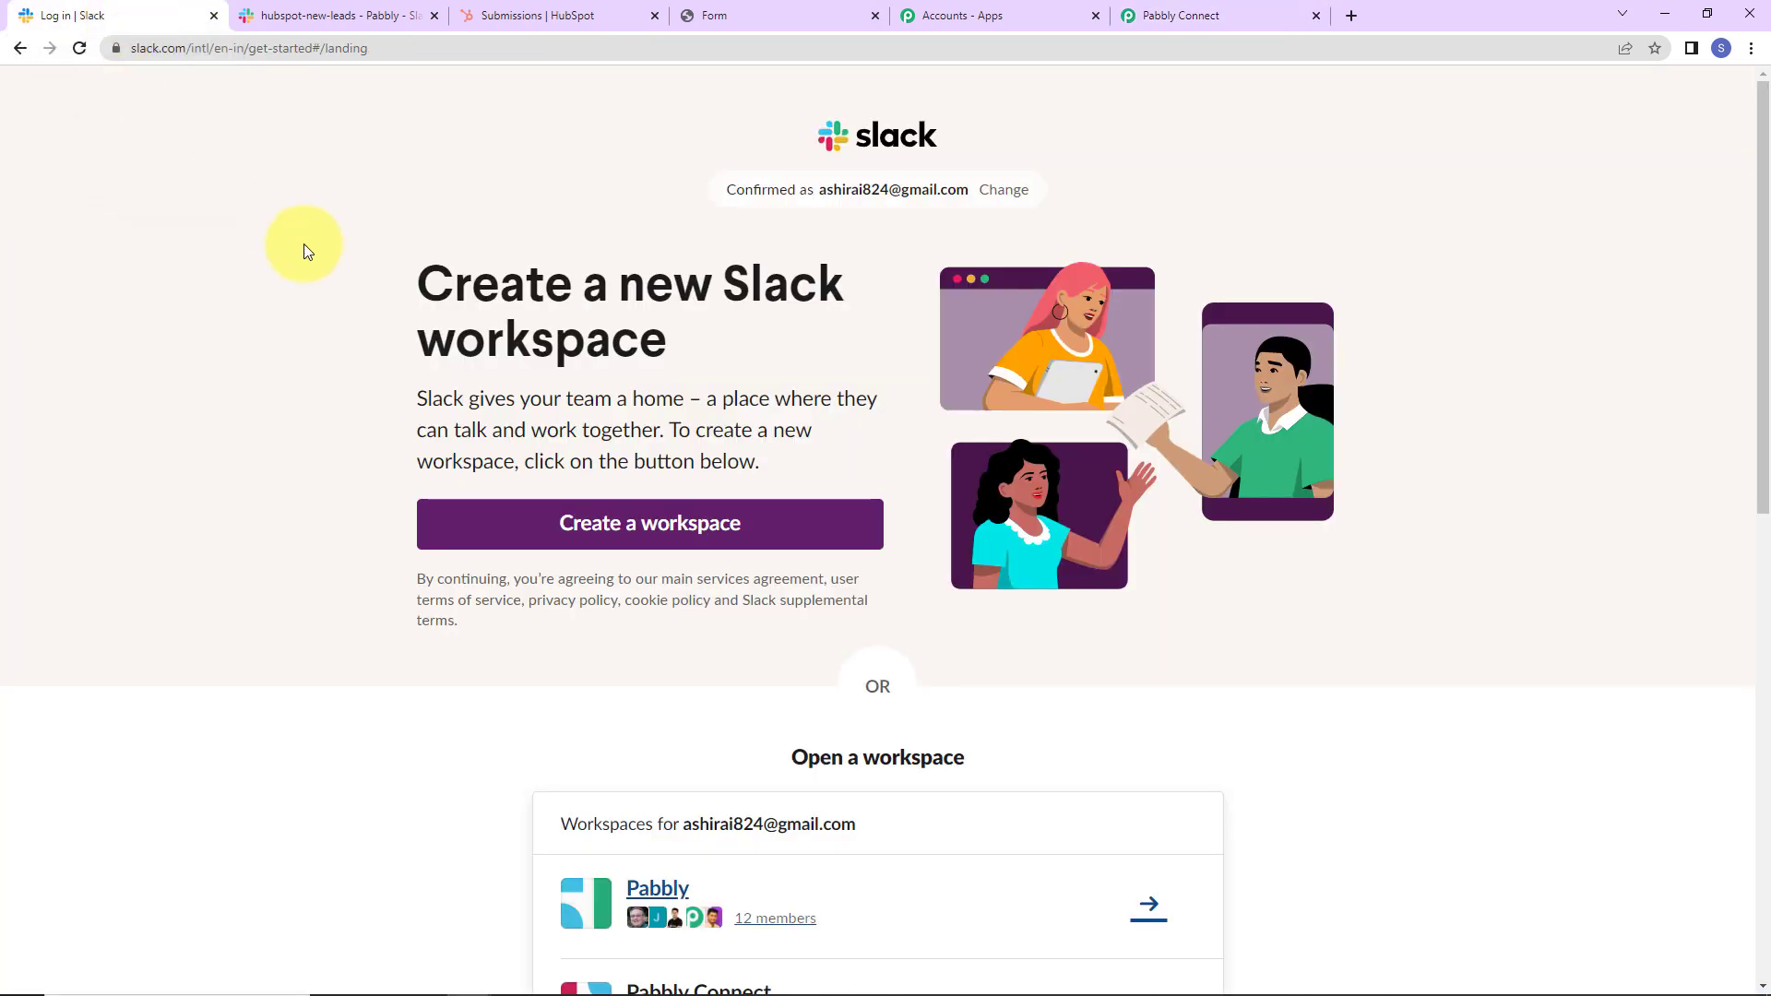
Switch to the browser tab showing the empty #hubspot-new-leads channel in the Pabbly Slack workspace.
scroll(748, 508, down, 5)
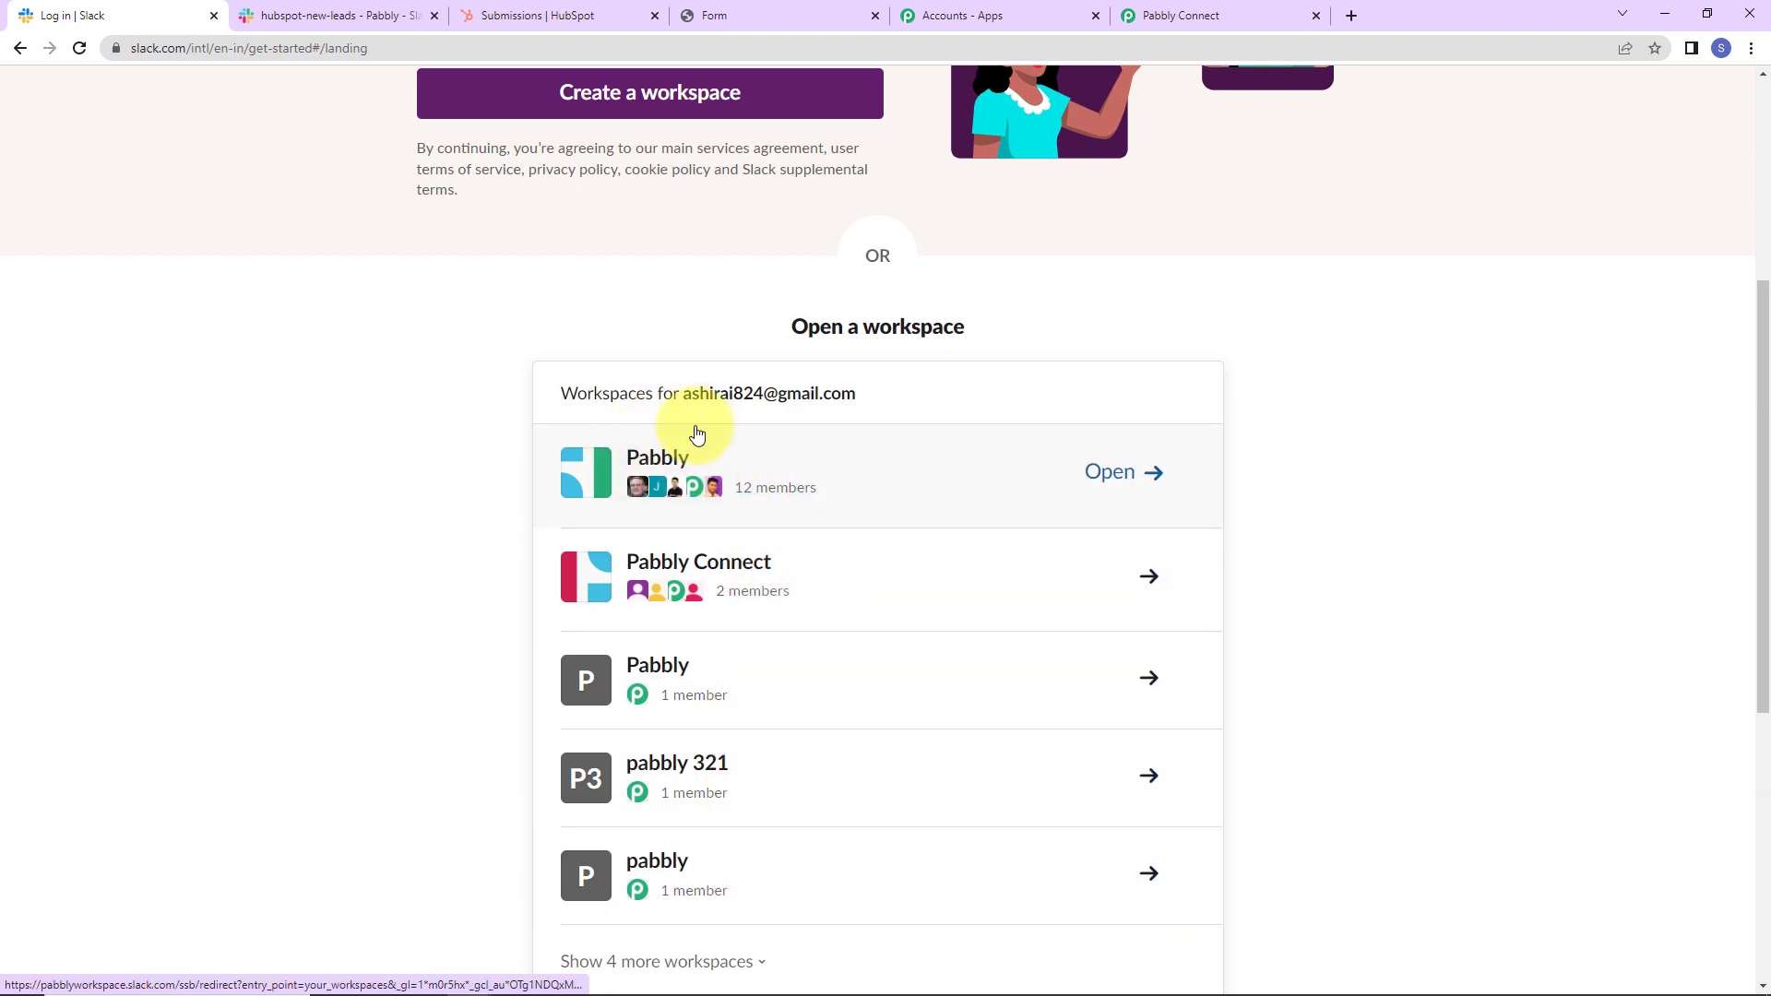
click(367, 14)
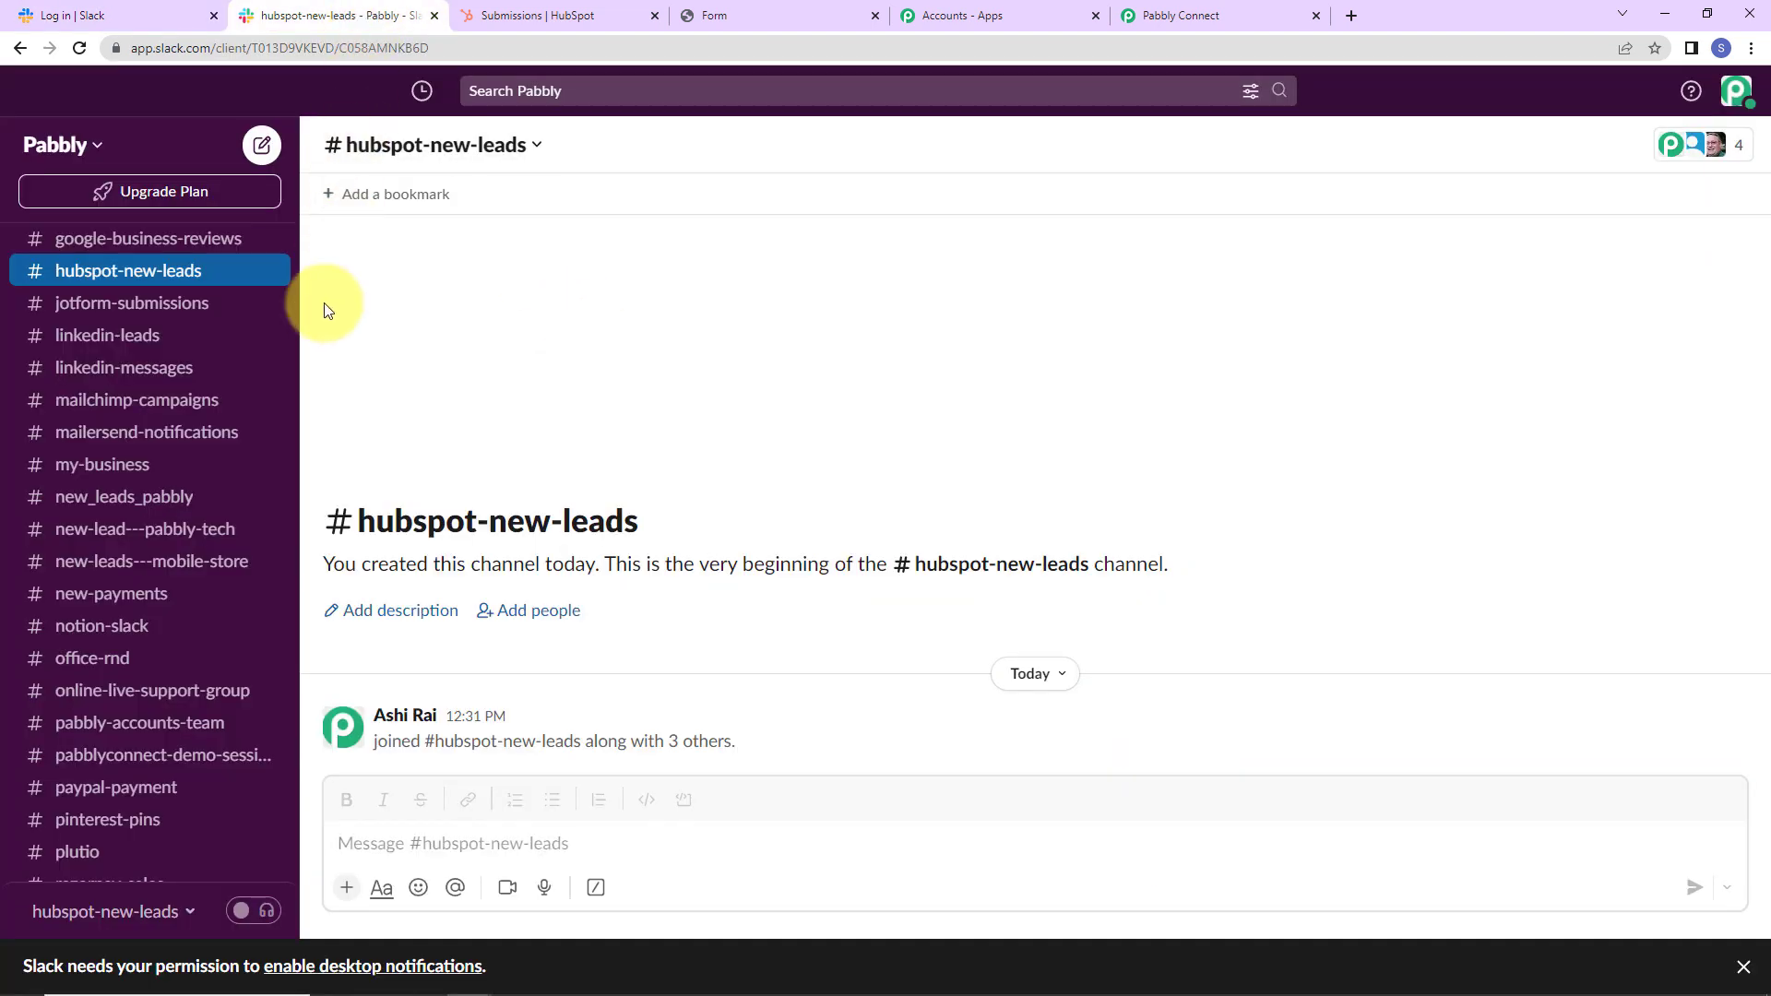
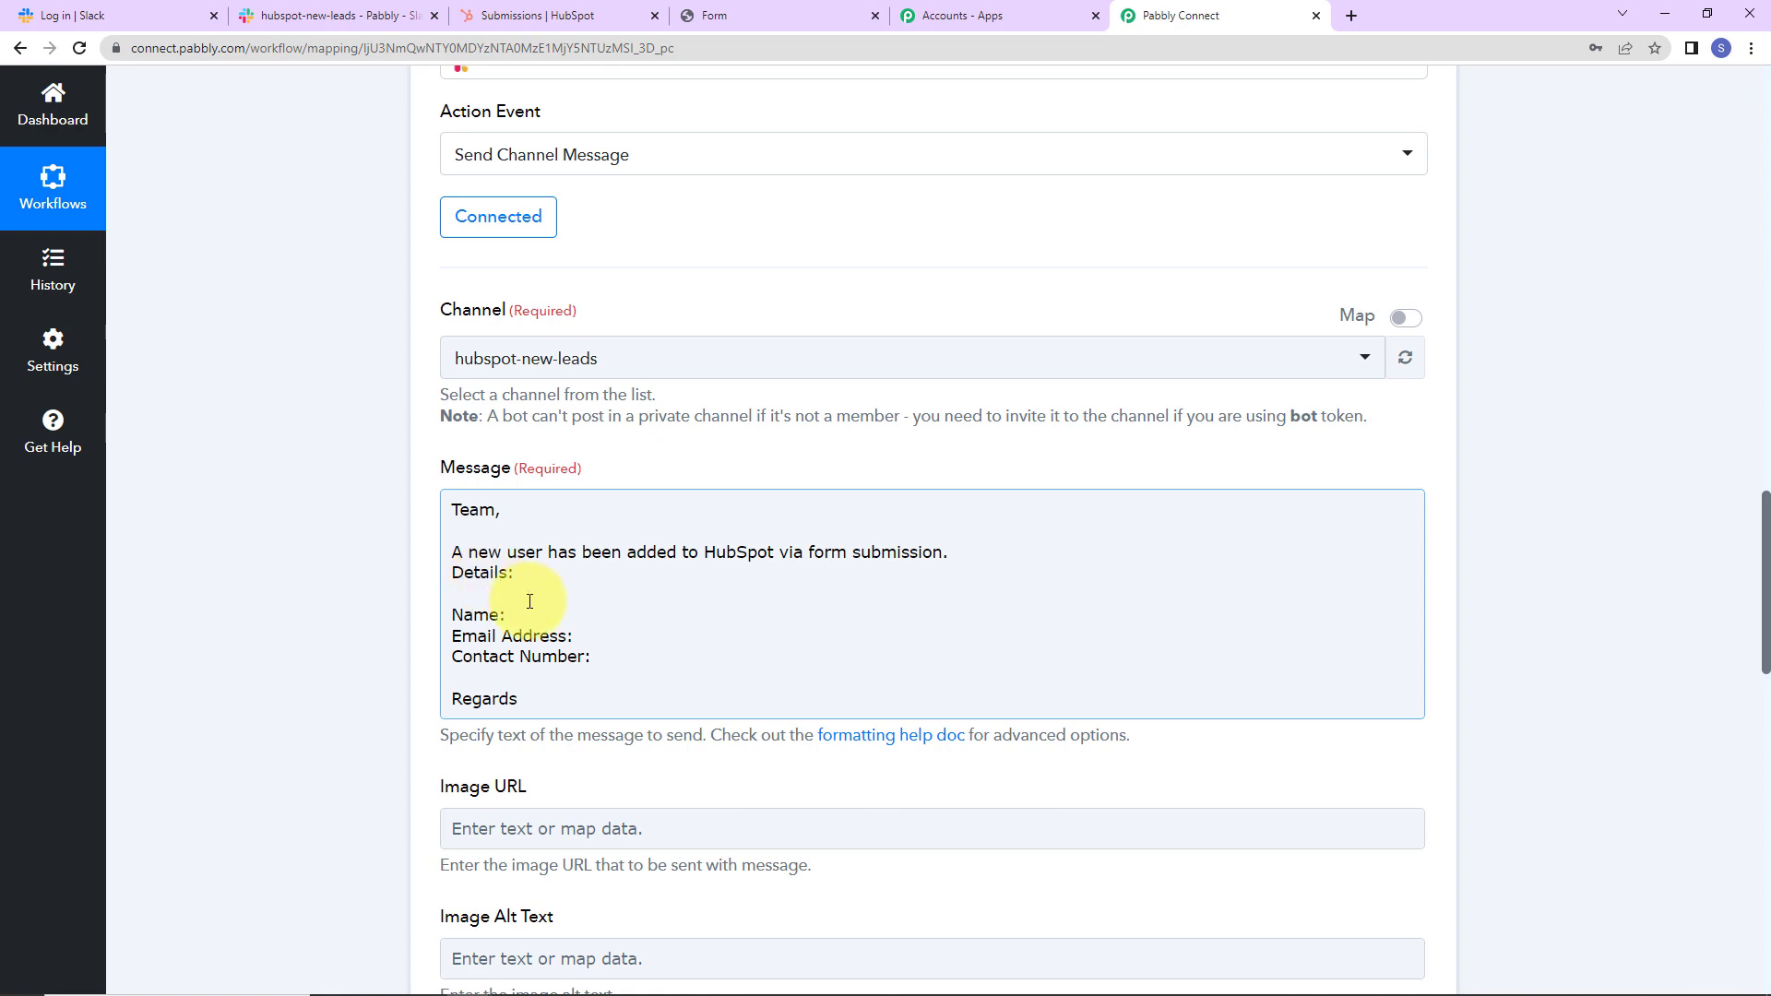
Map the HubSpot submission's first name and last name after the Name: label.
click(524, 606)
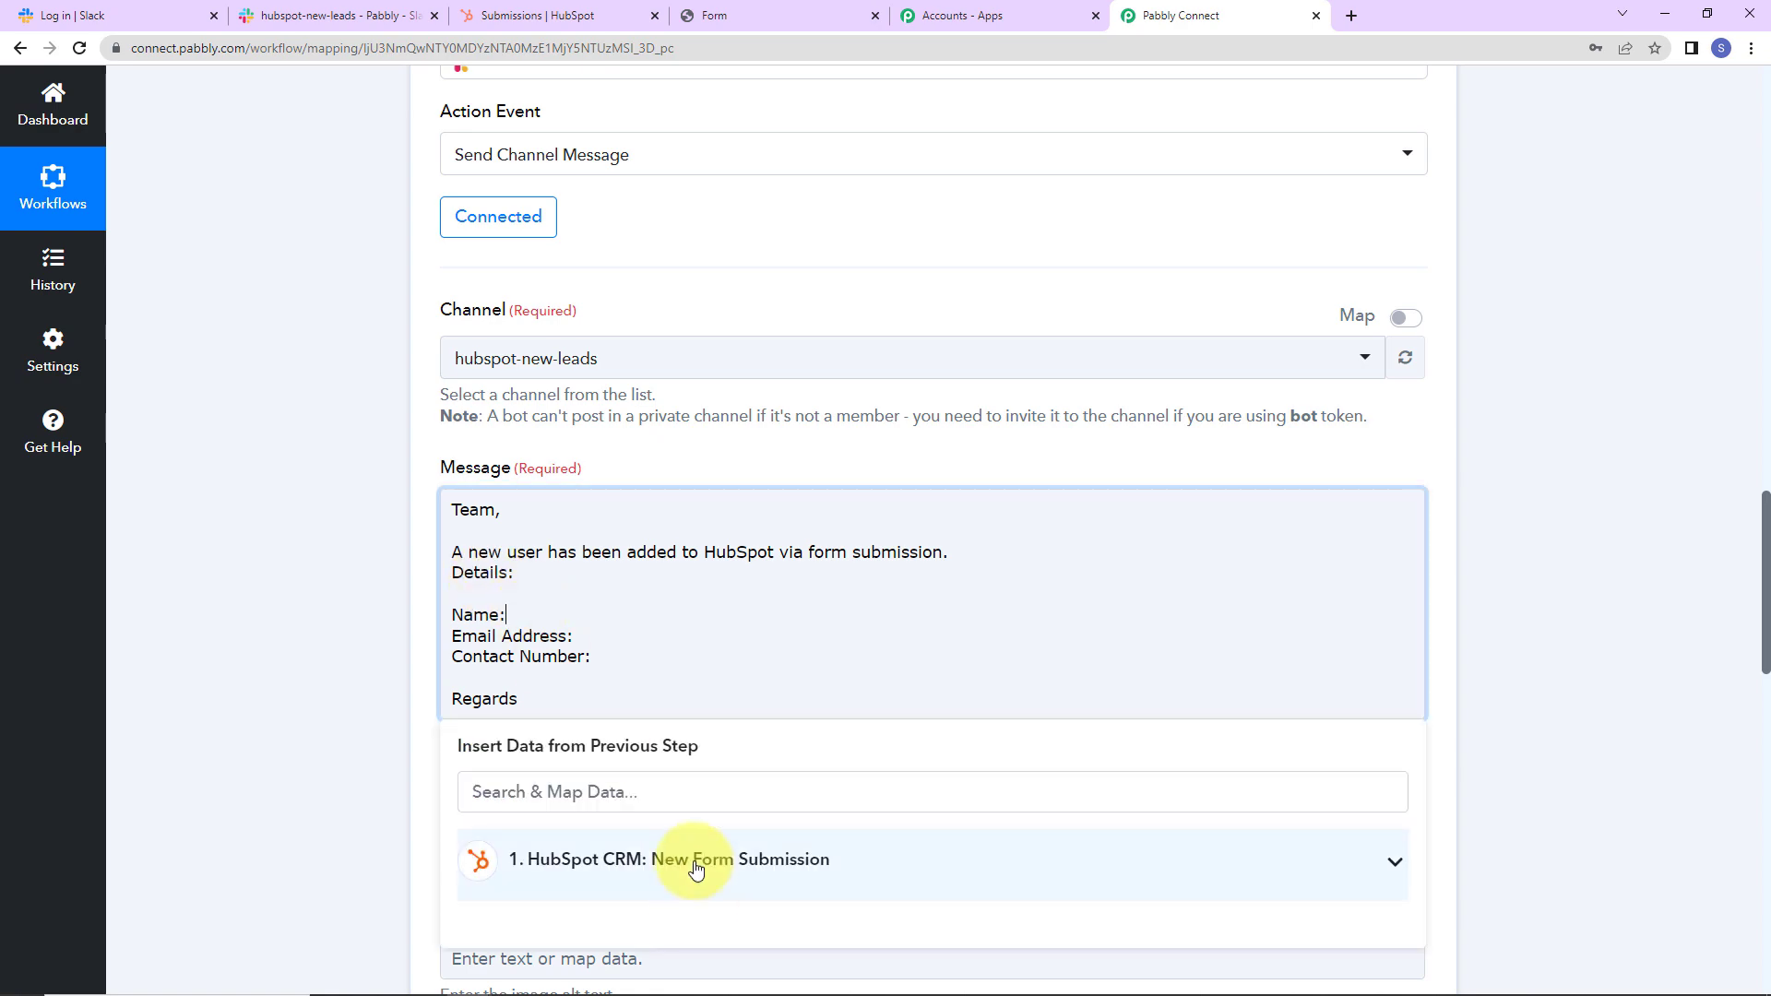
click(1379, 858)
scroll(1535, 789, down, 5)
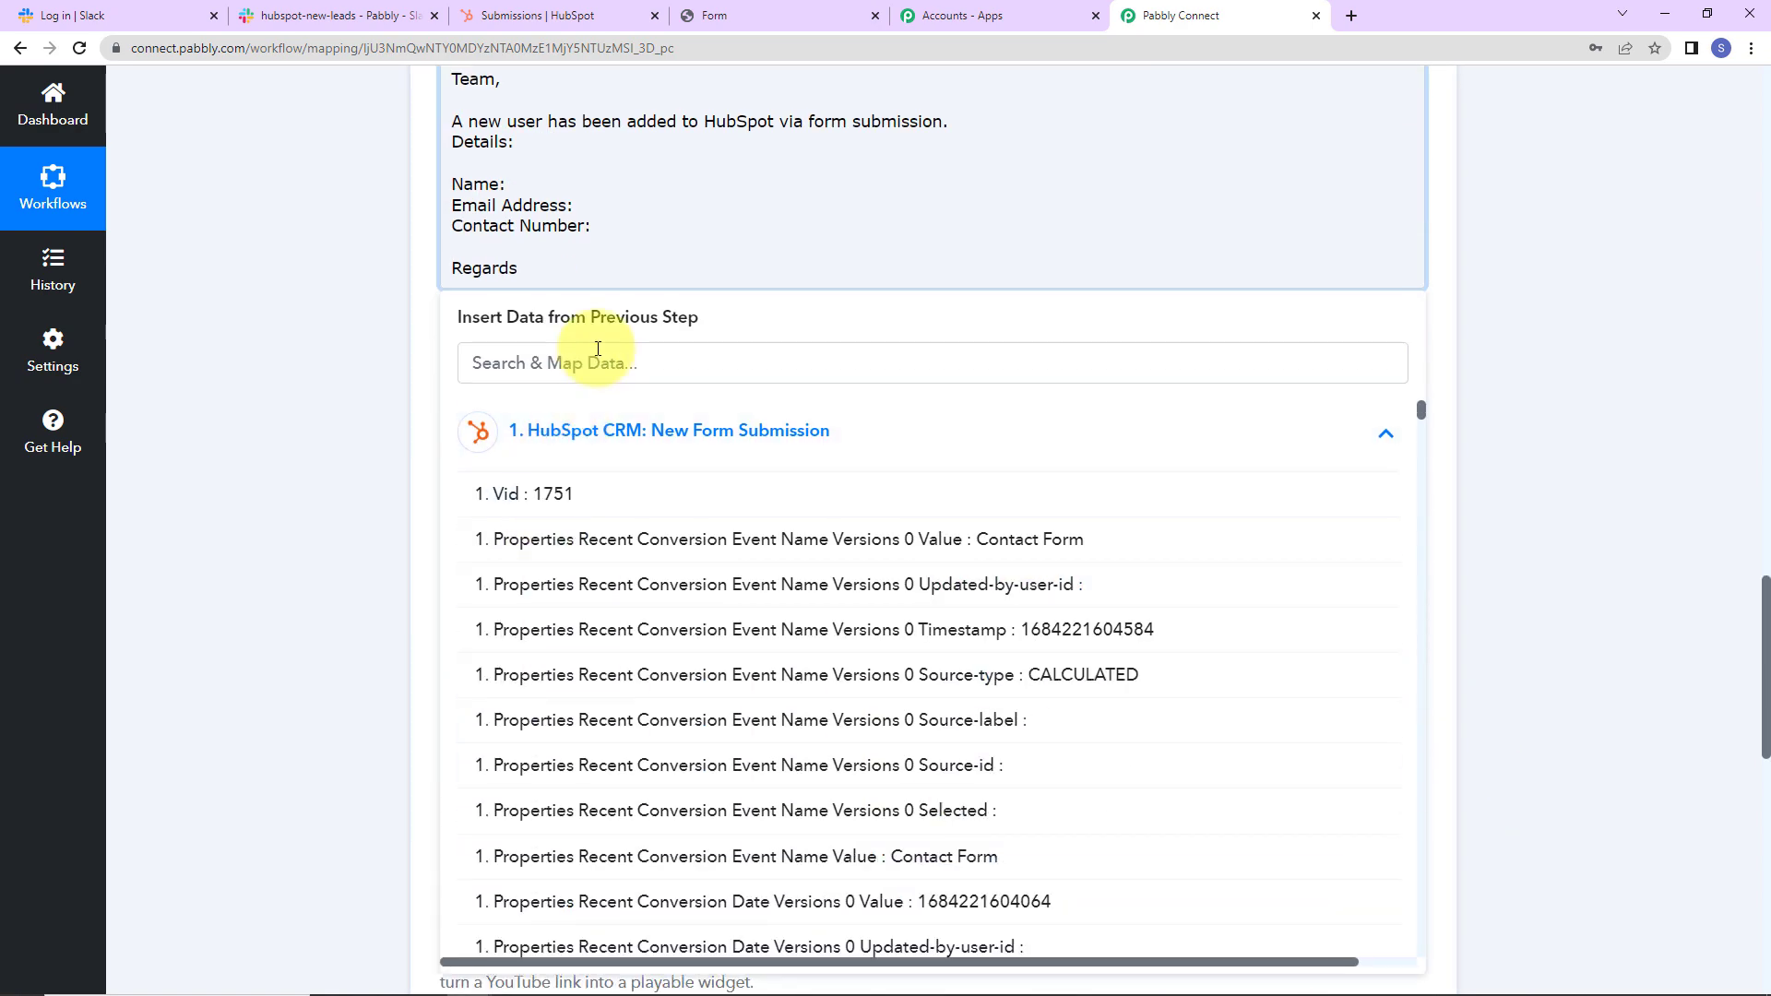
click(598, 348)
text(dummy)
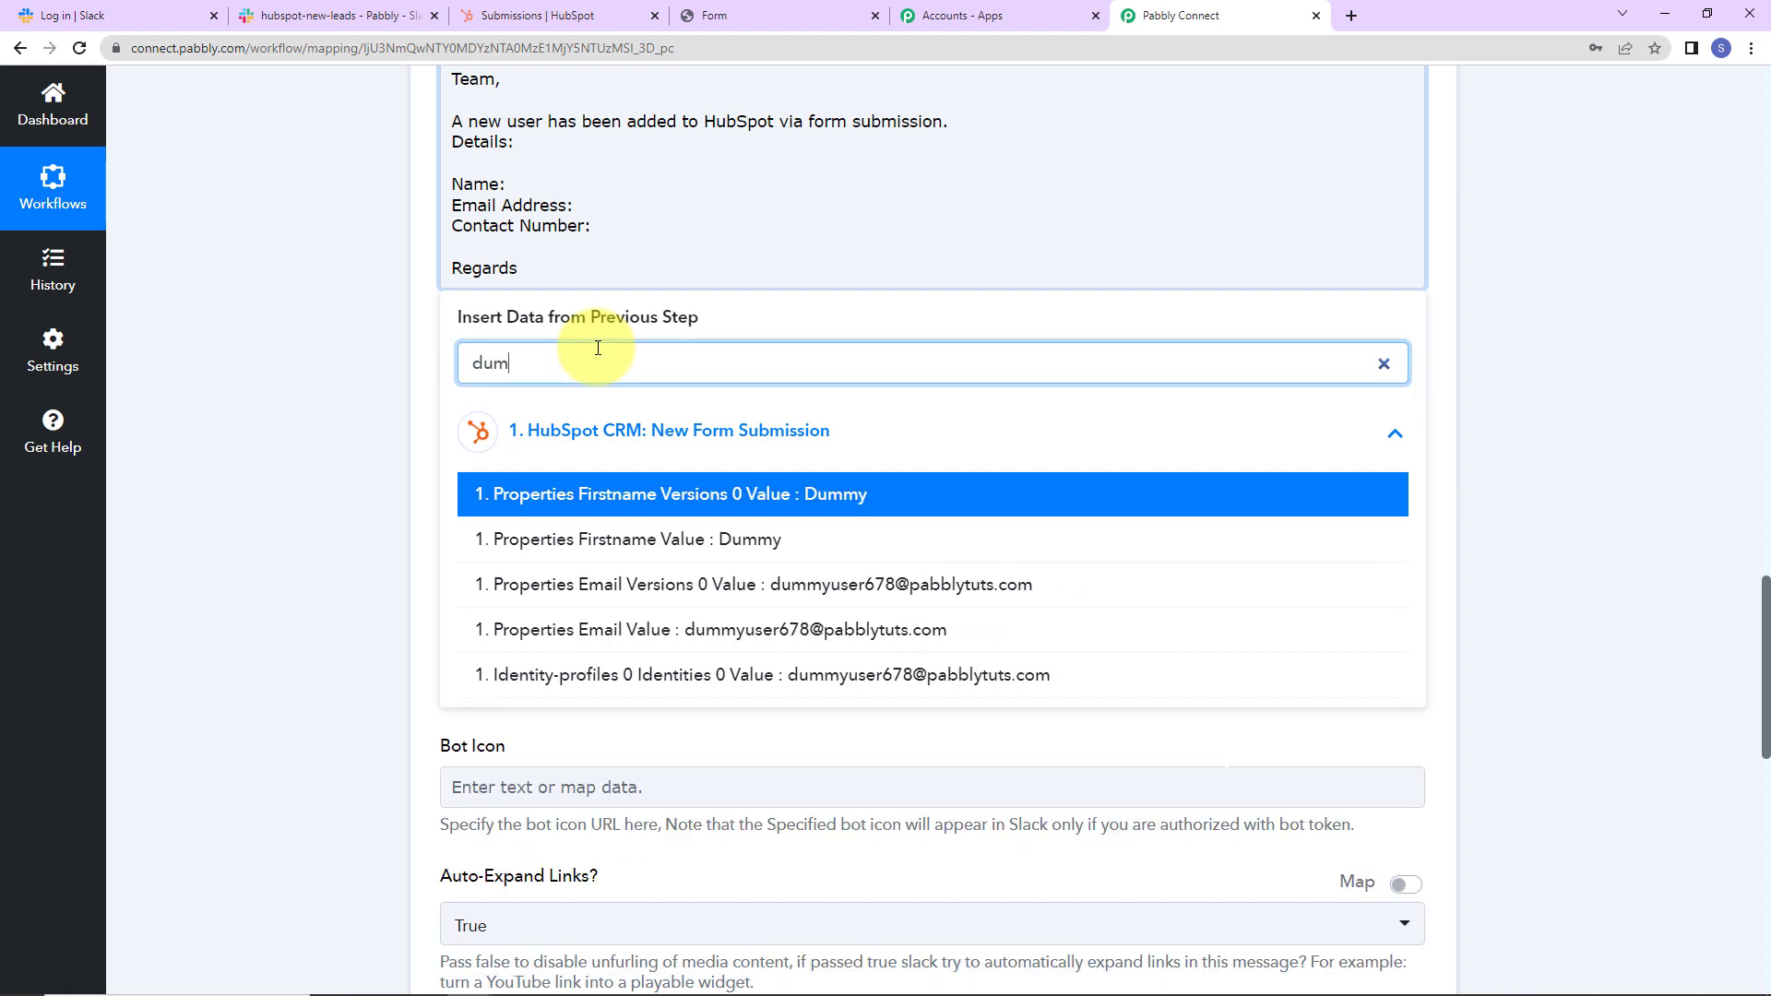
click(646, 538)
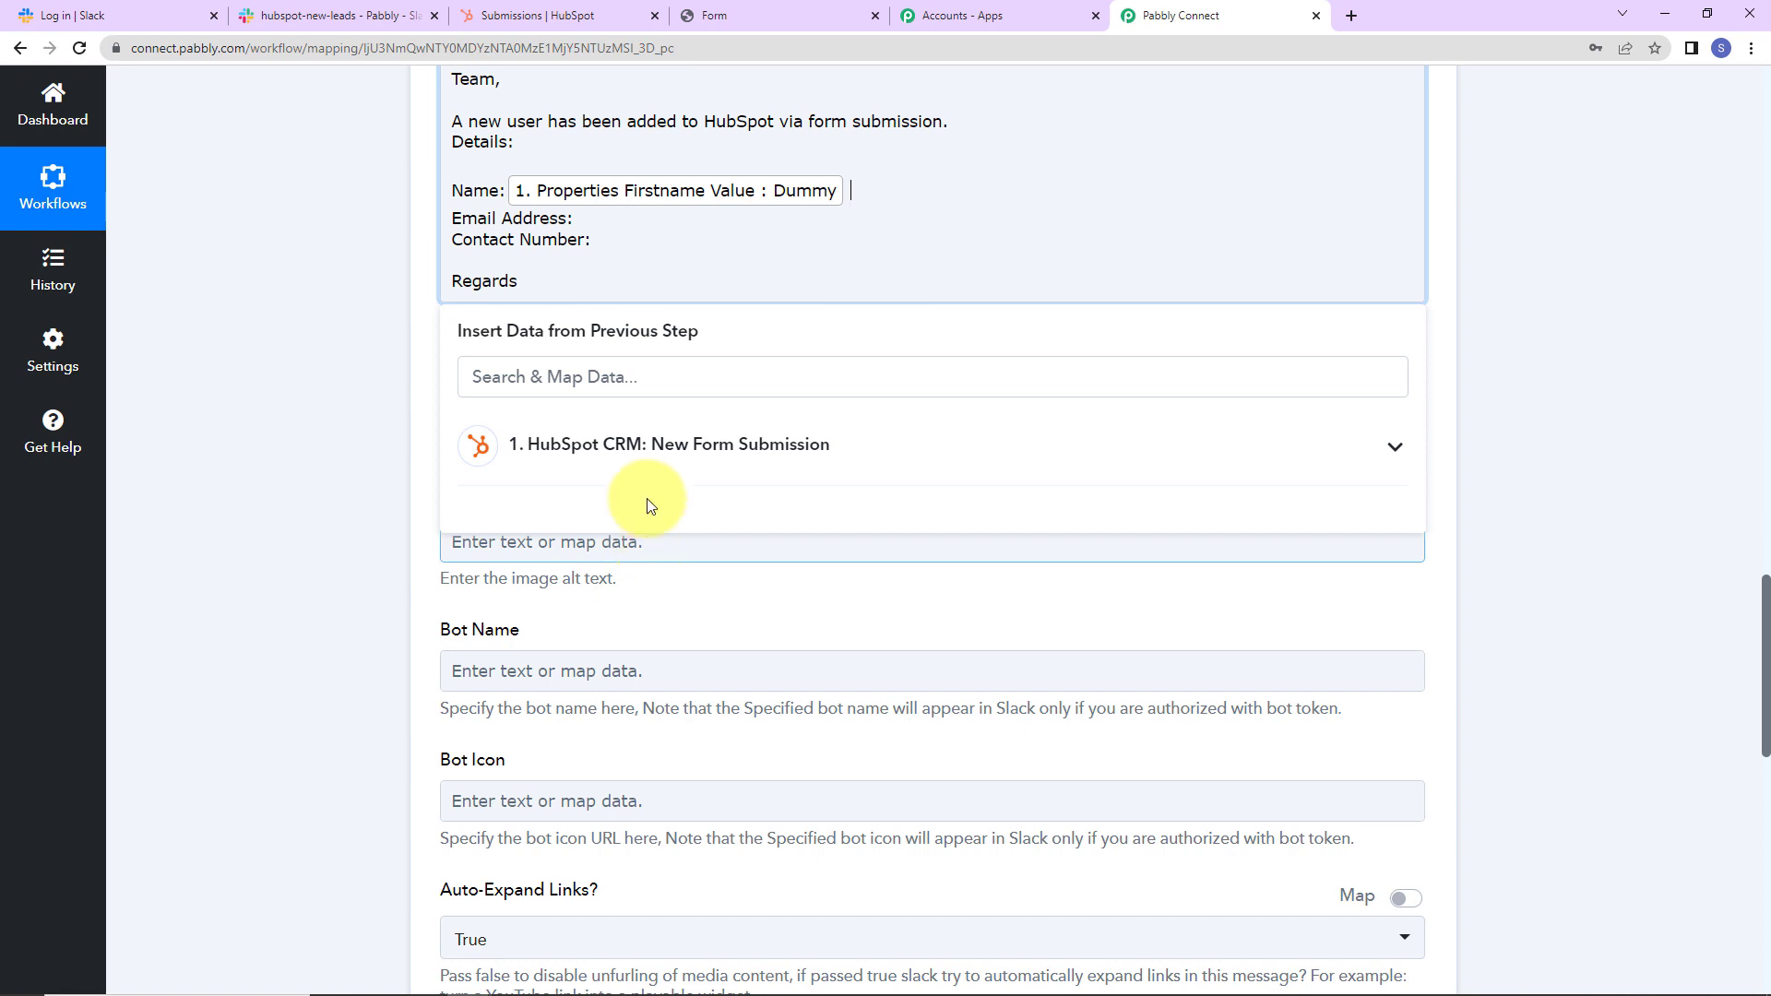
click(645, 446)
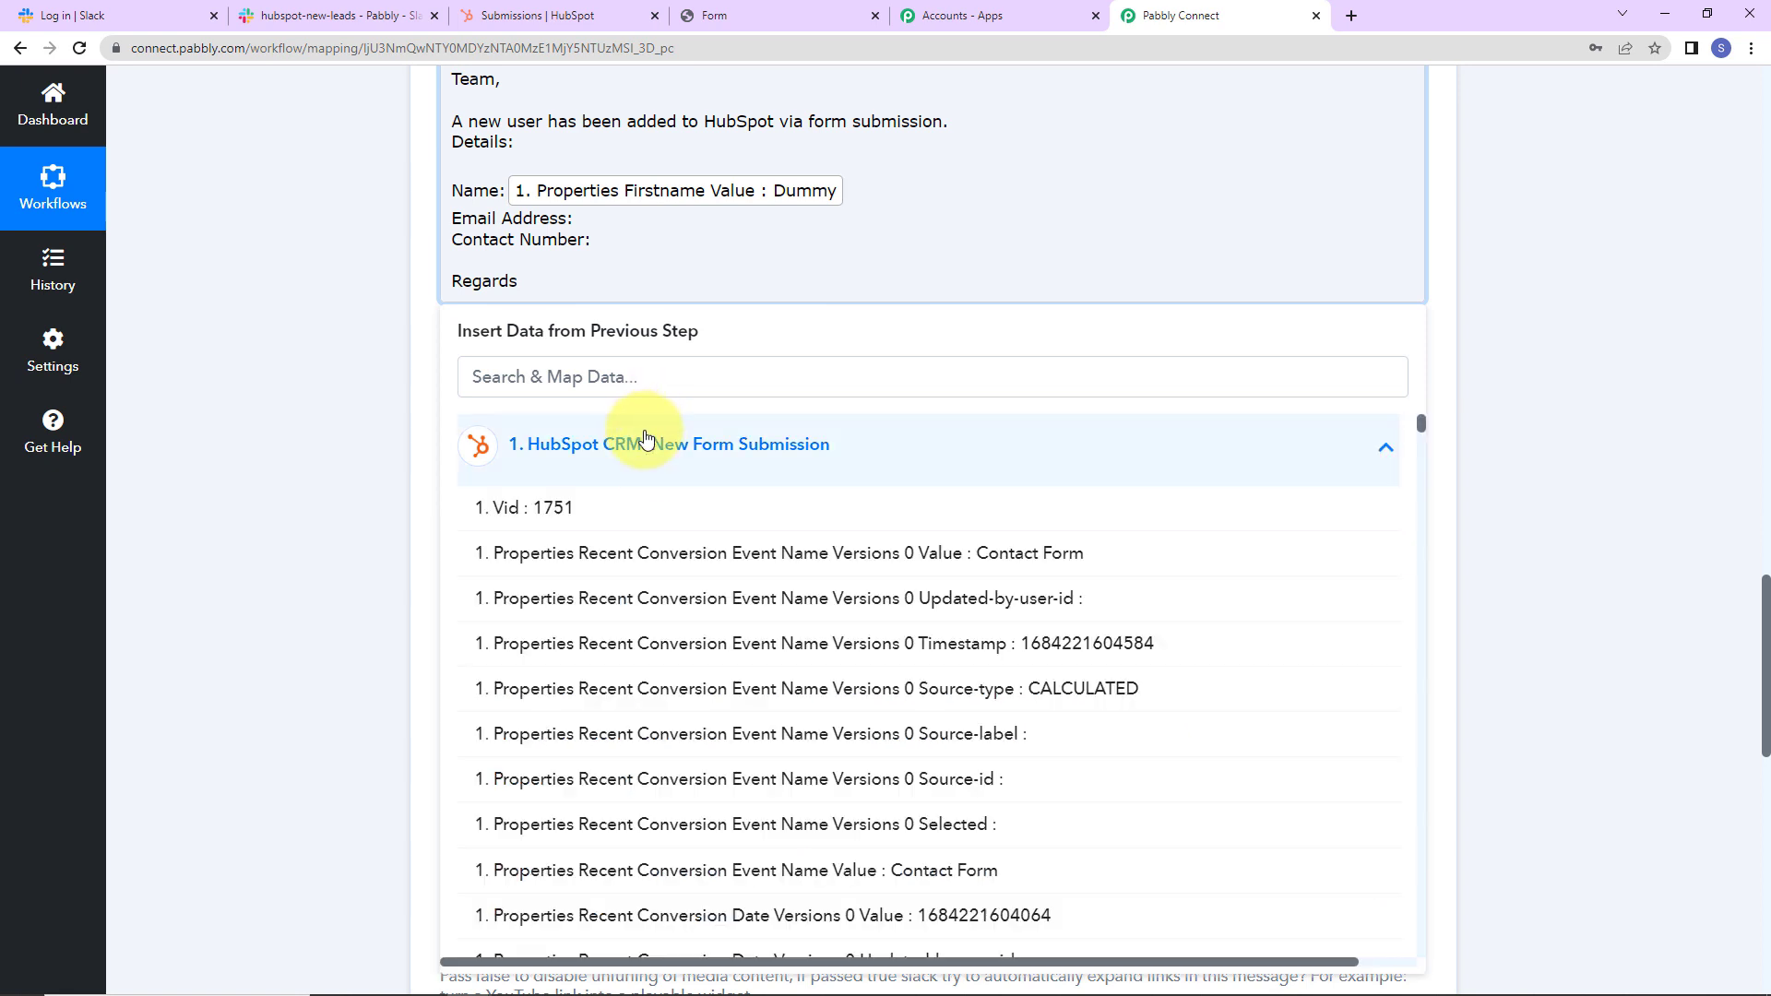
click(665, 374)
text(user)
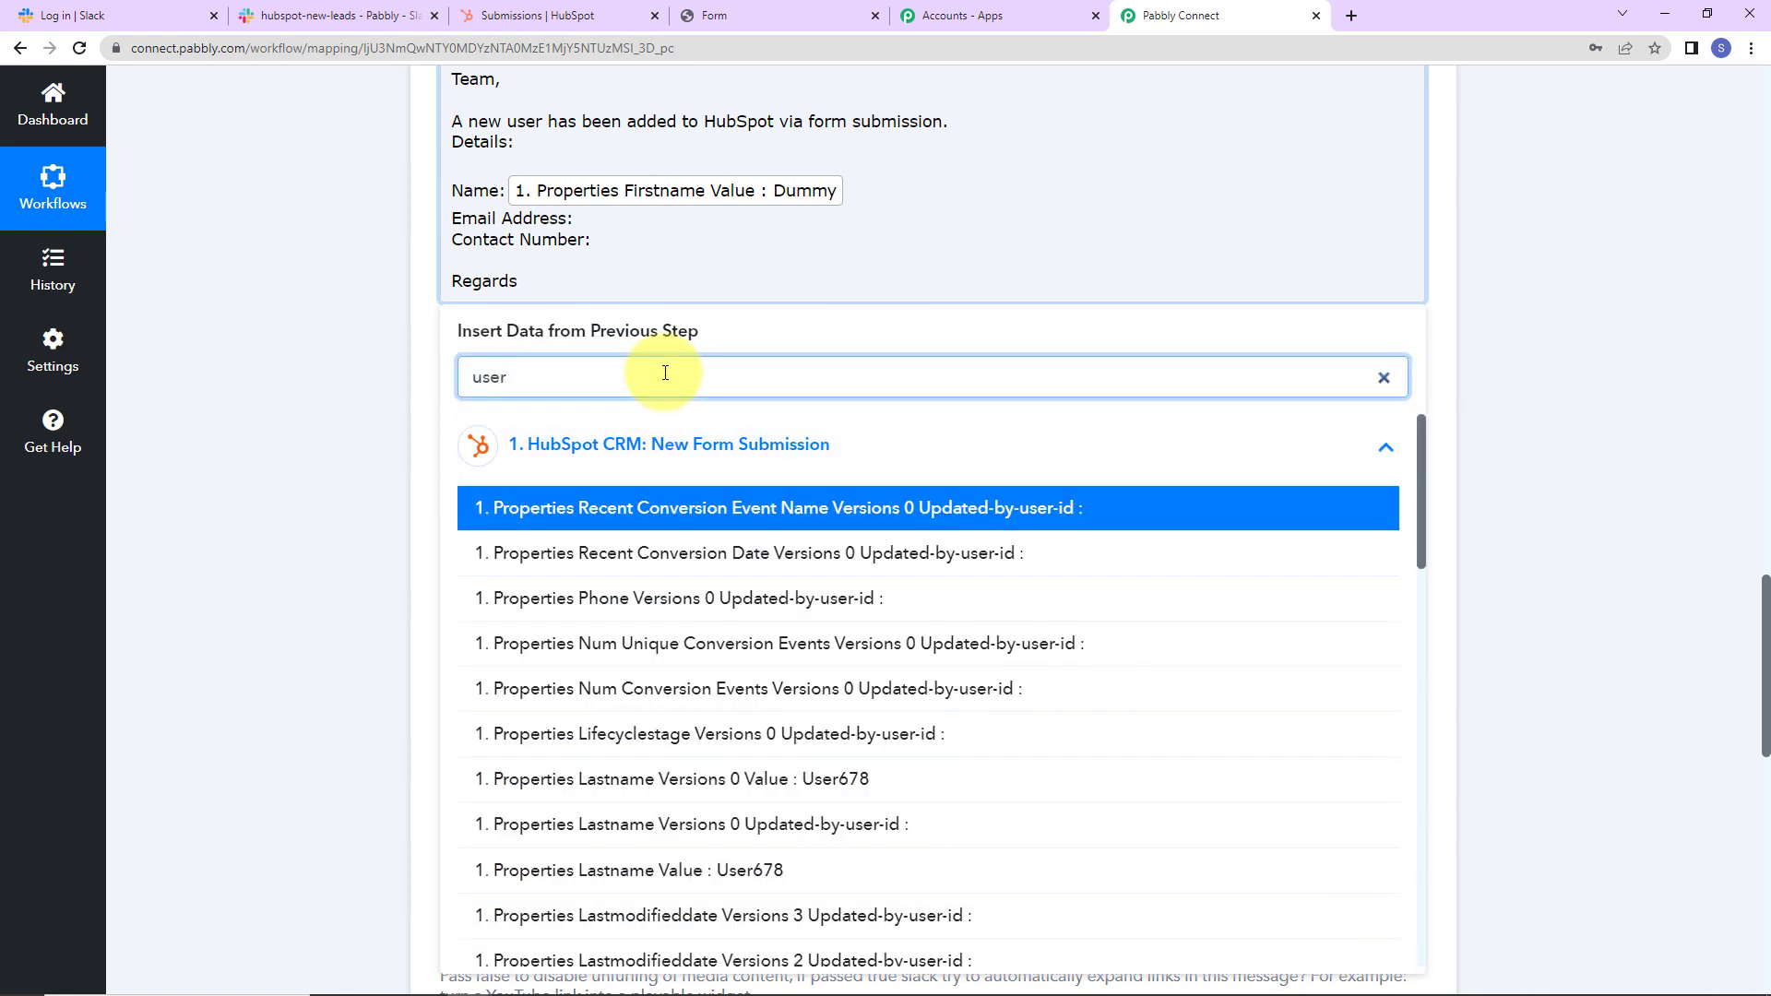
click(698, 873)
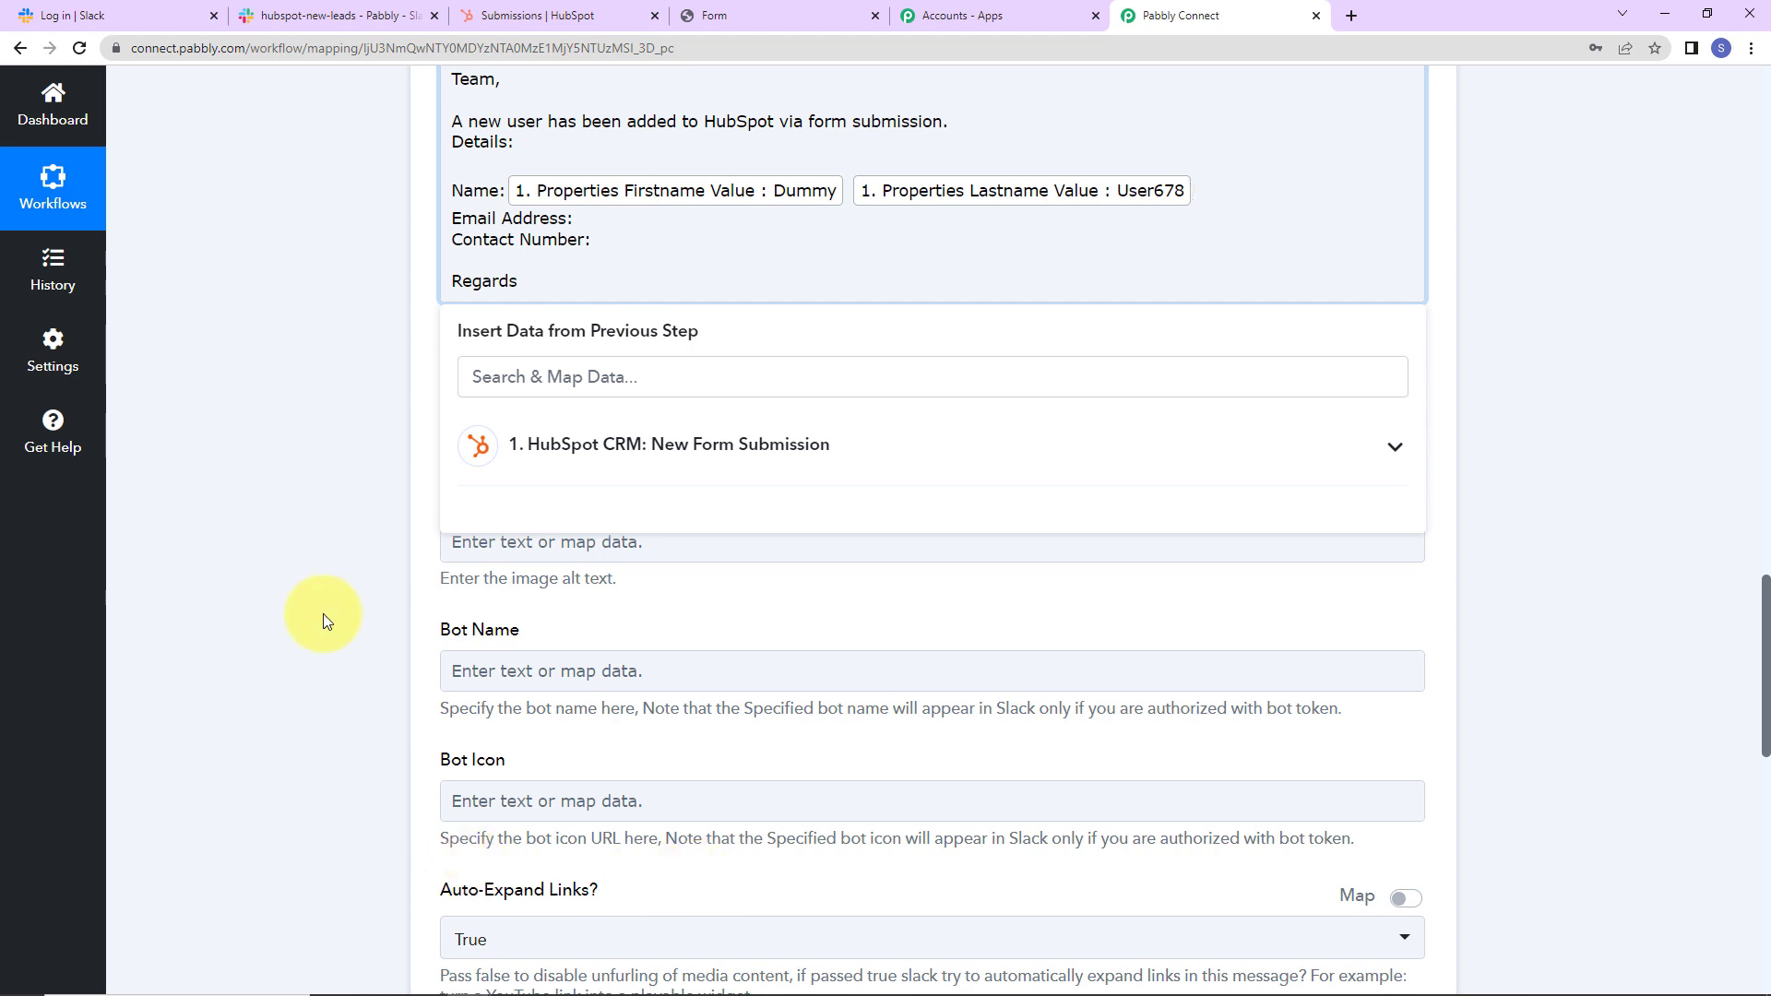
Map the HubSpot email after Email Address: and the phone number after Contact Number:.
click(583, 217)
click(692, 444)
click(707, 371)
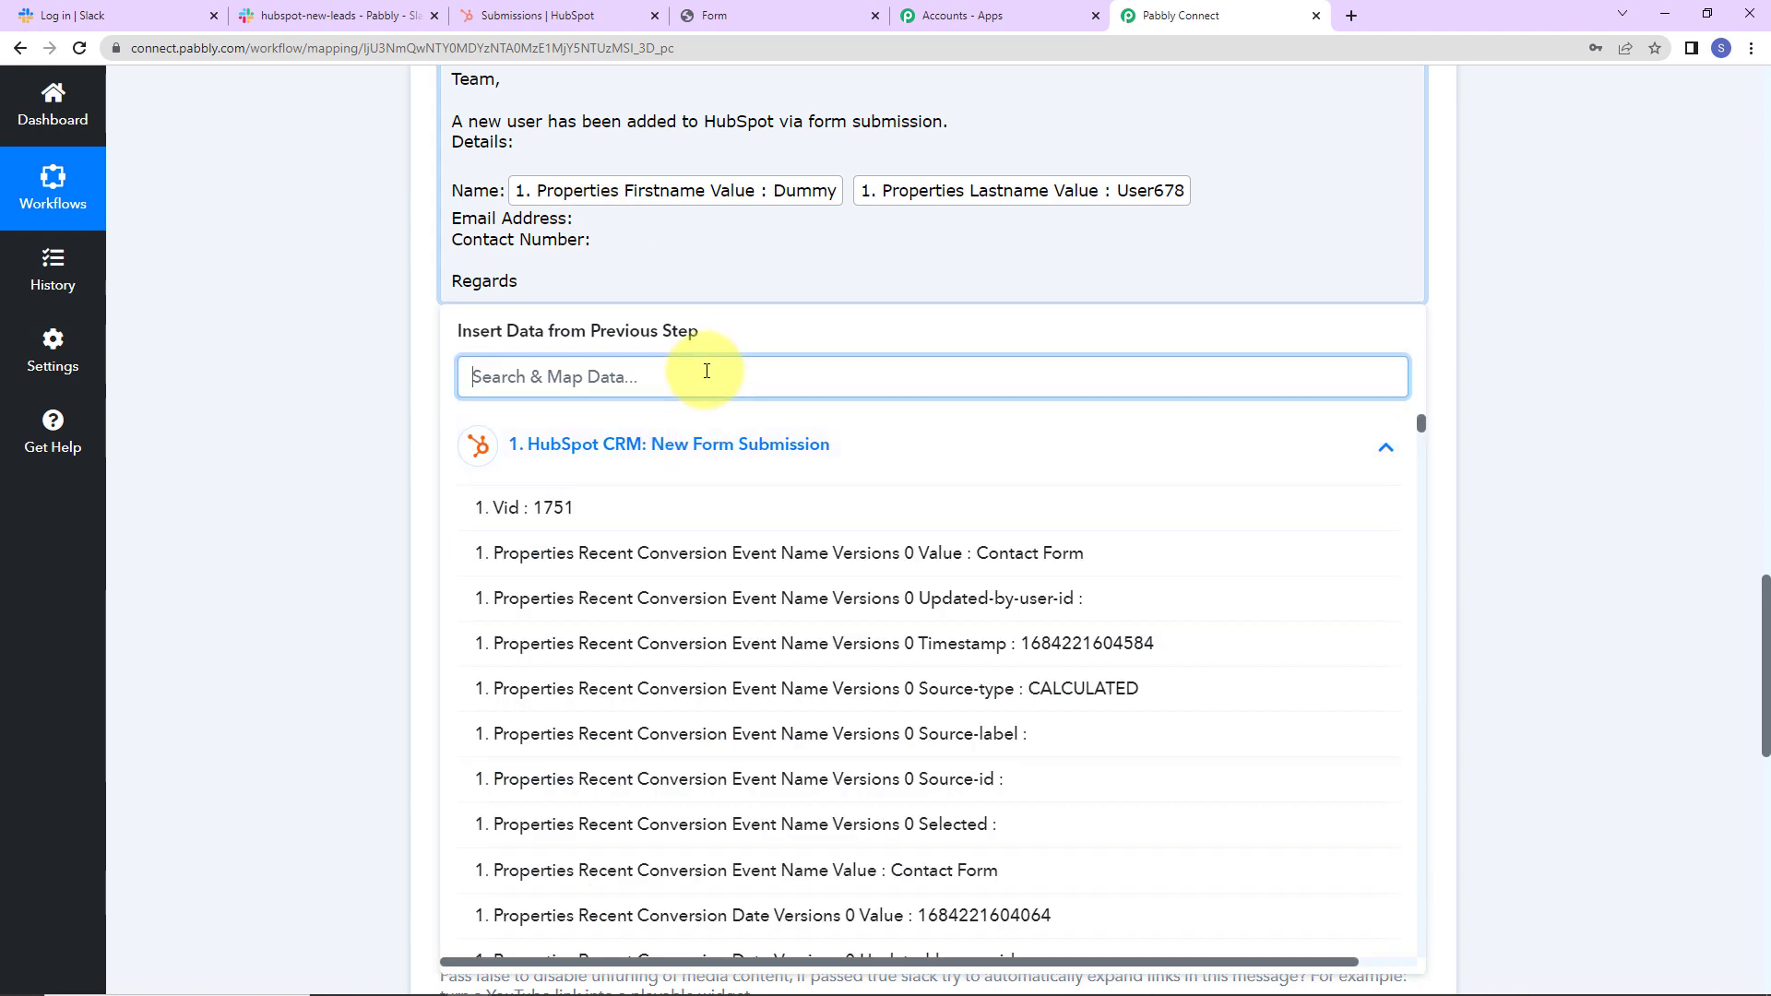
text(@)
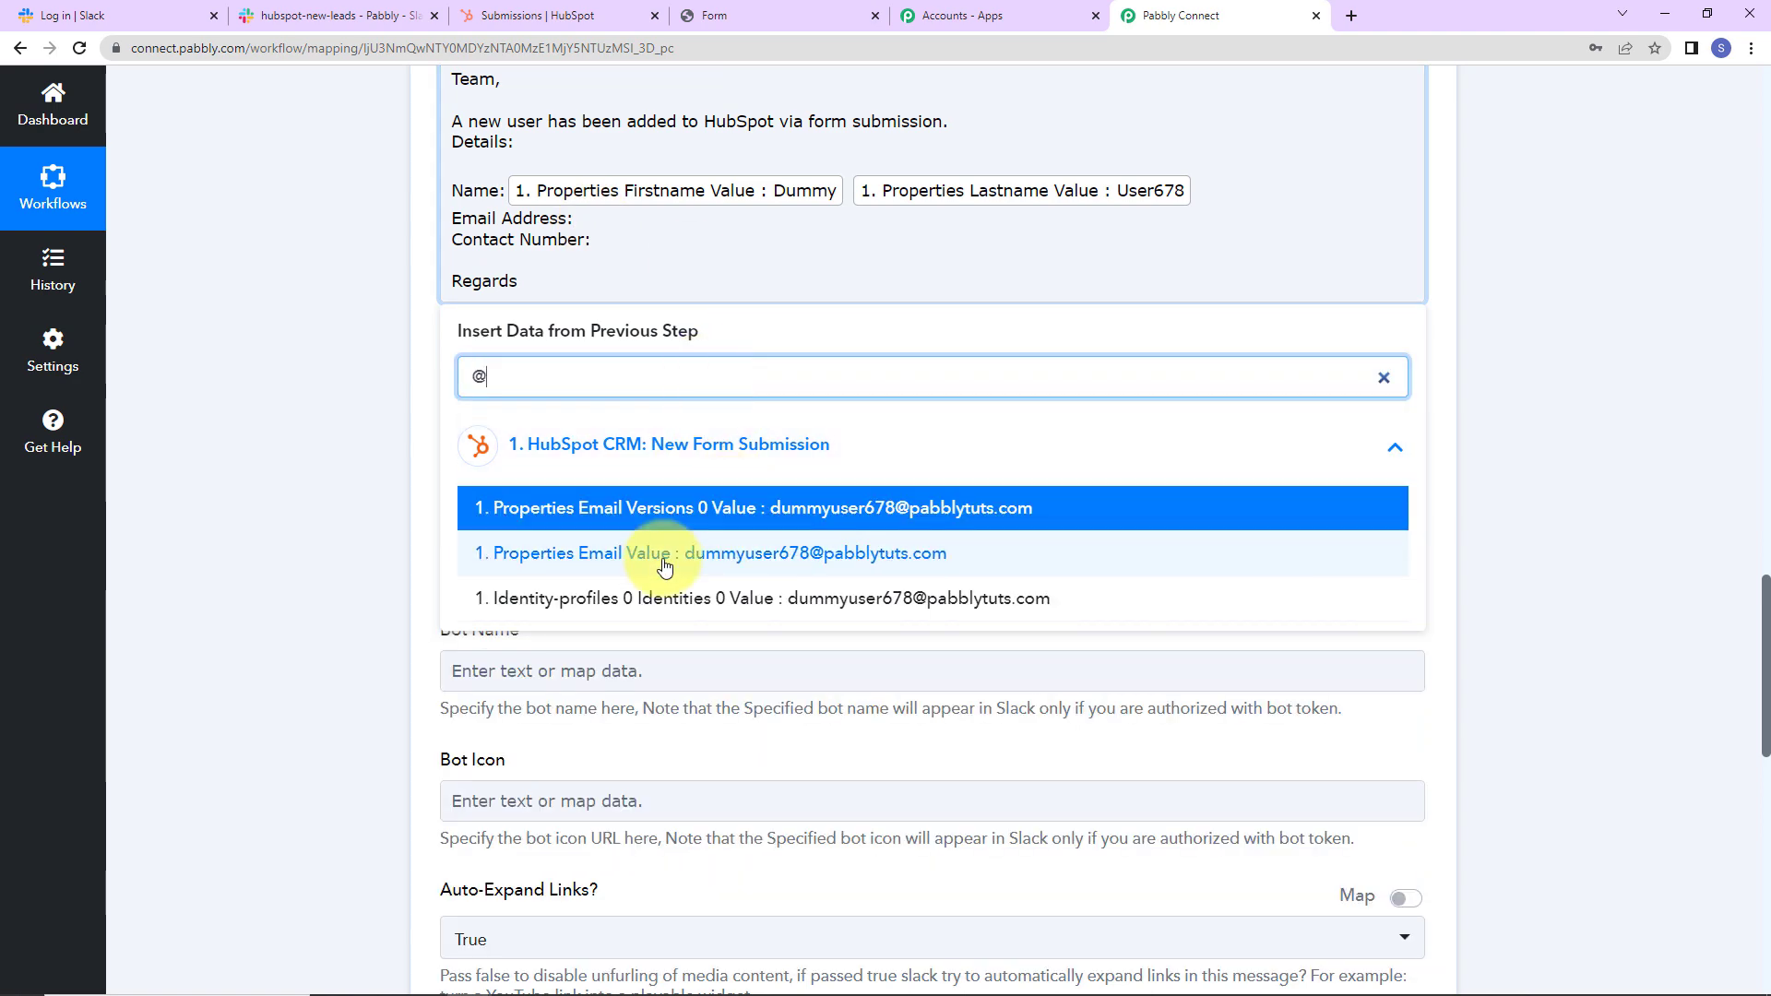
click(652, 553)
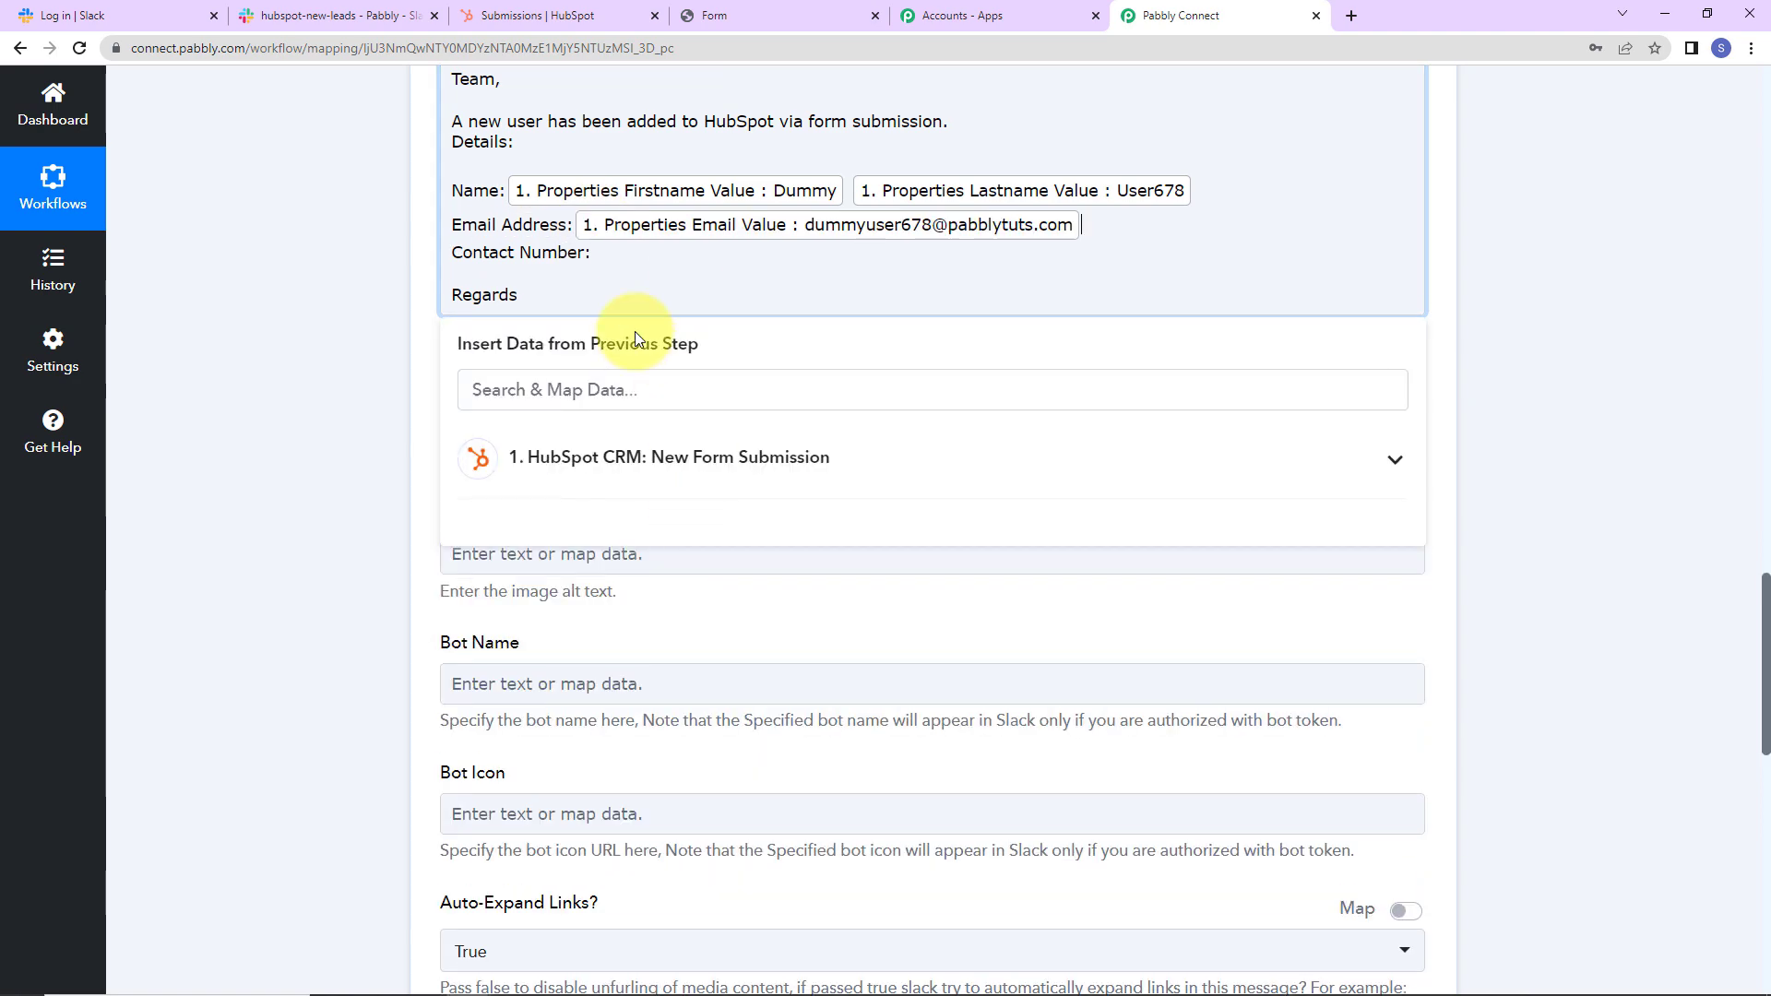
click(628, 461)
click(695, 390)
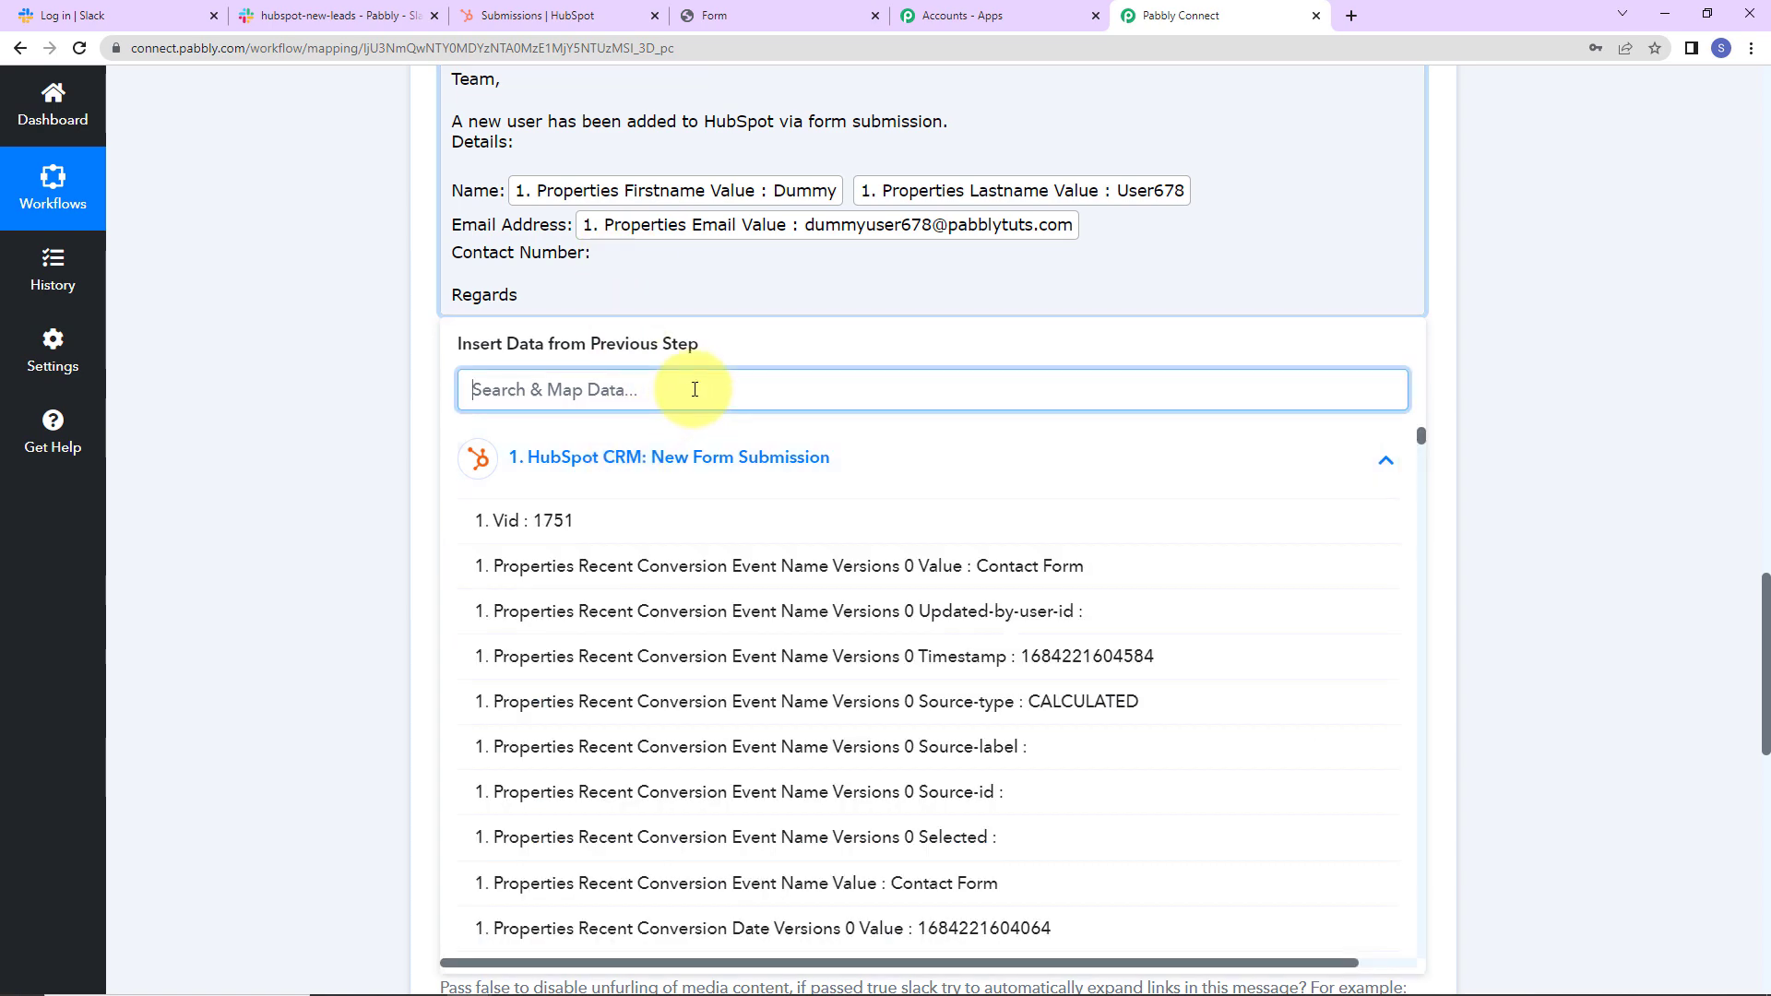
text(91)
click(716, 566)
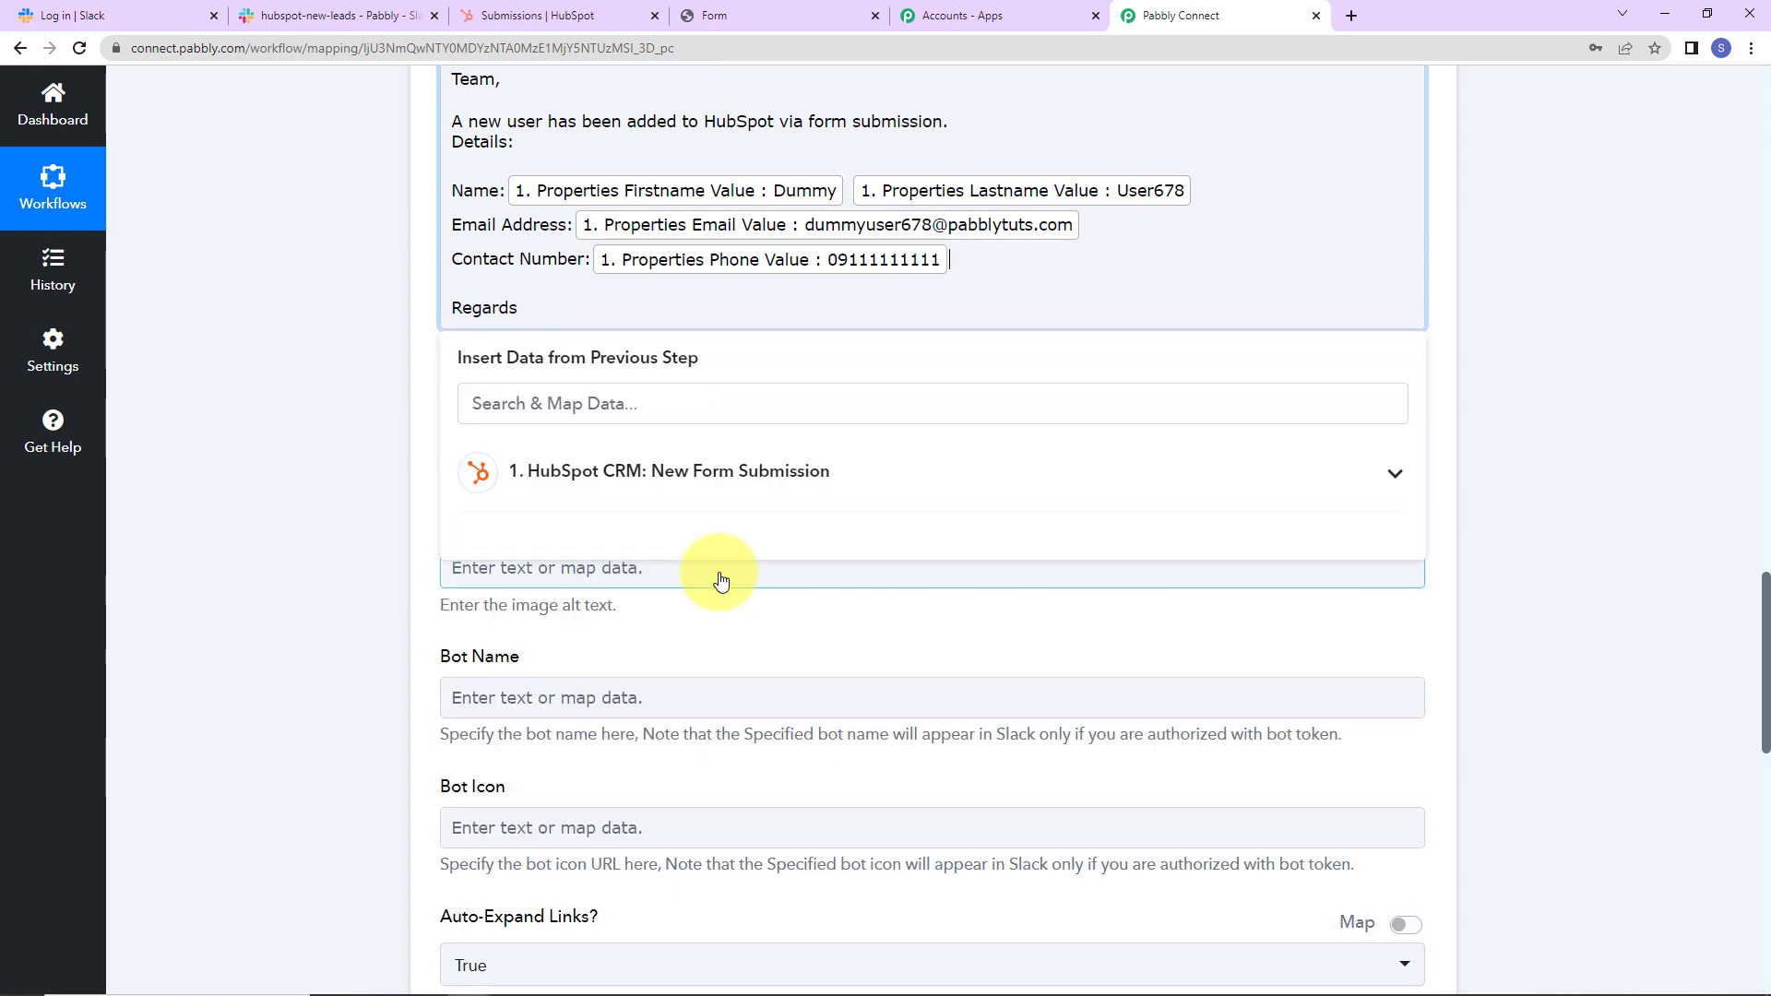
click(366, 386)
scroll(302, 579, up, 2)
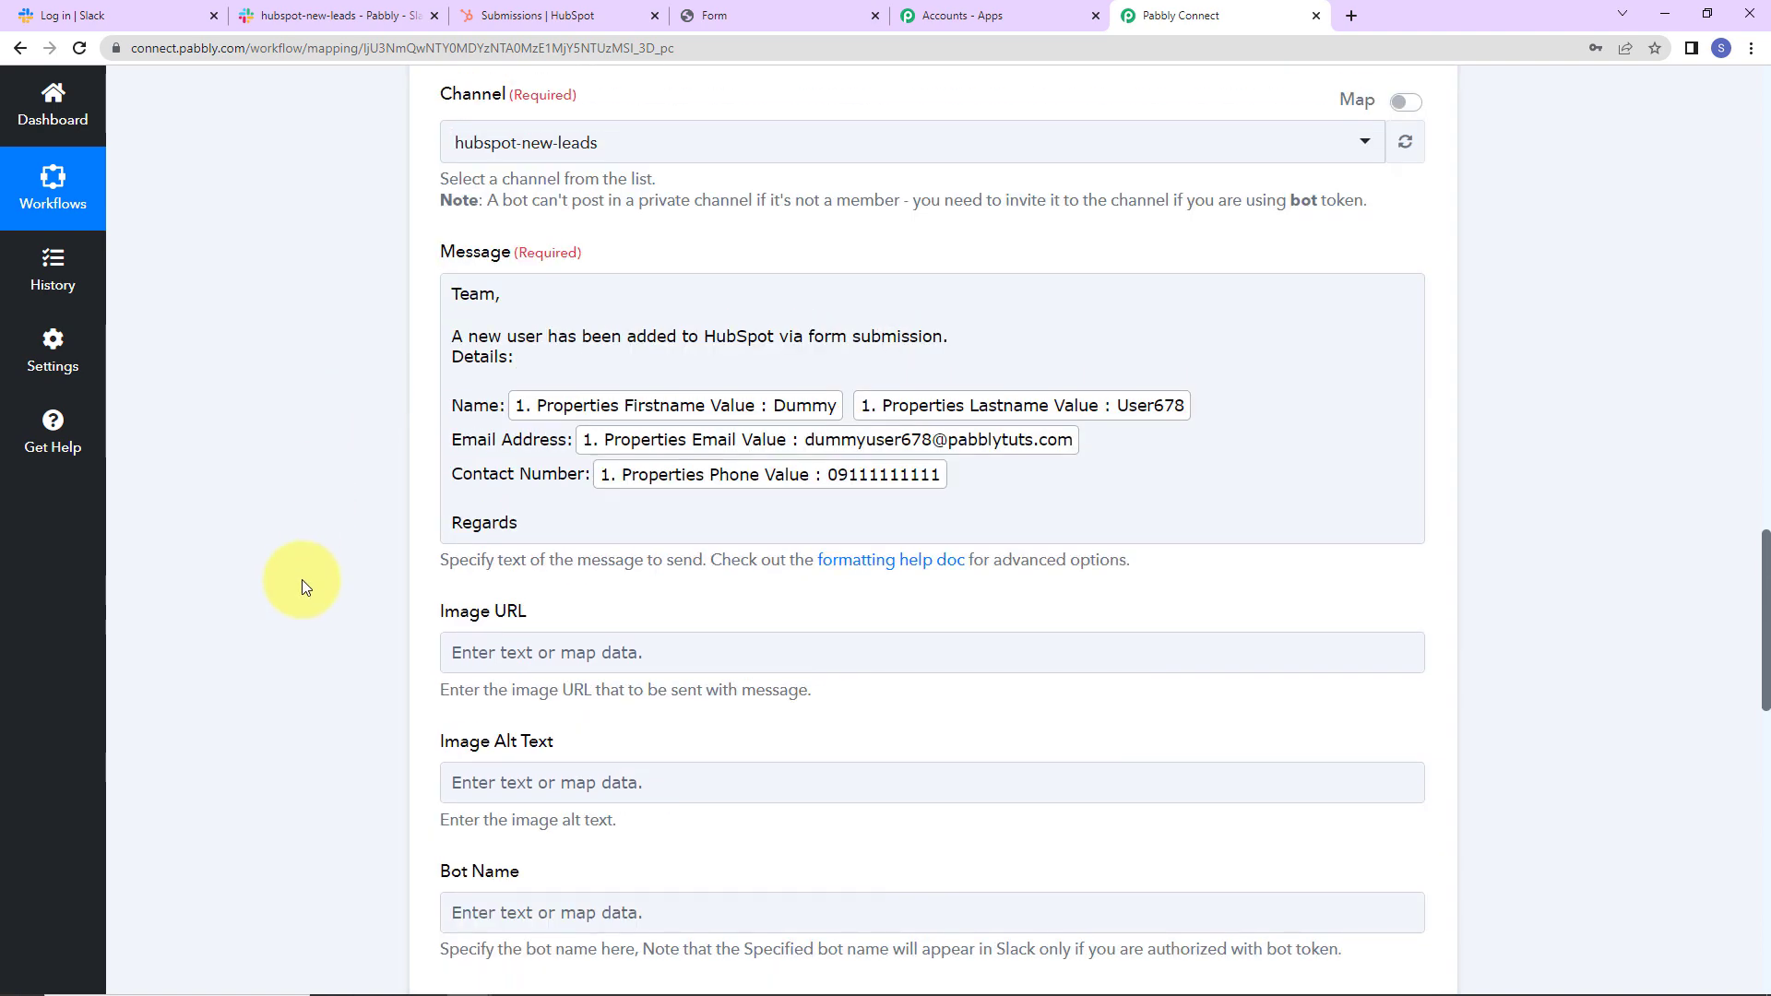
Save the Slack Send Channel Message step and send a test message.
scroll(358, 778, down, 2)
click(455, 439)
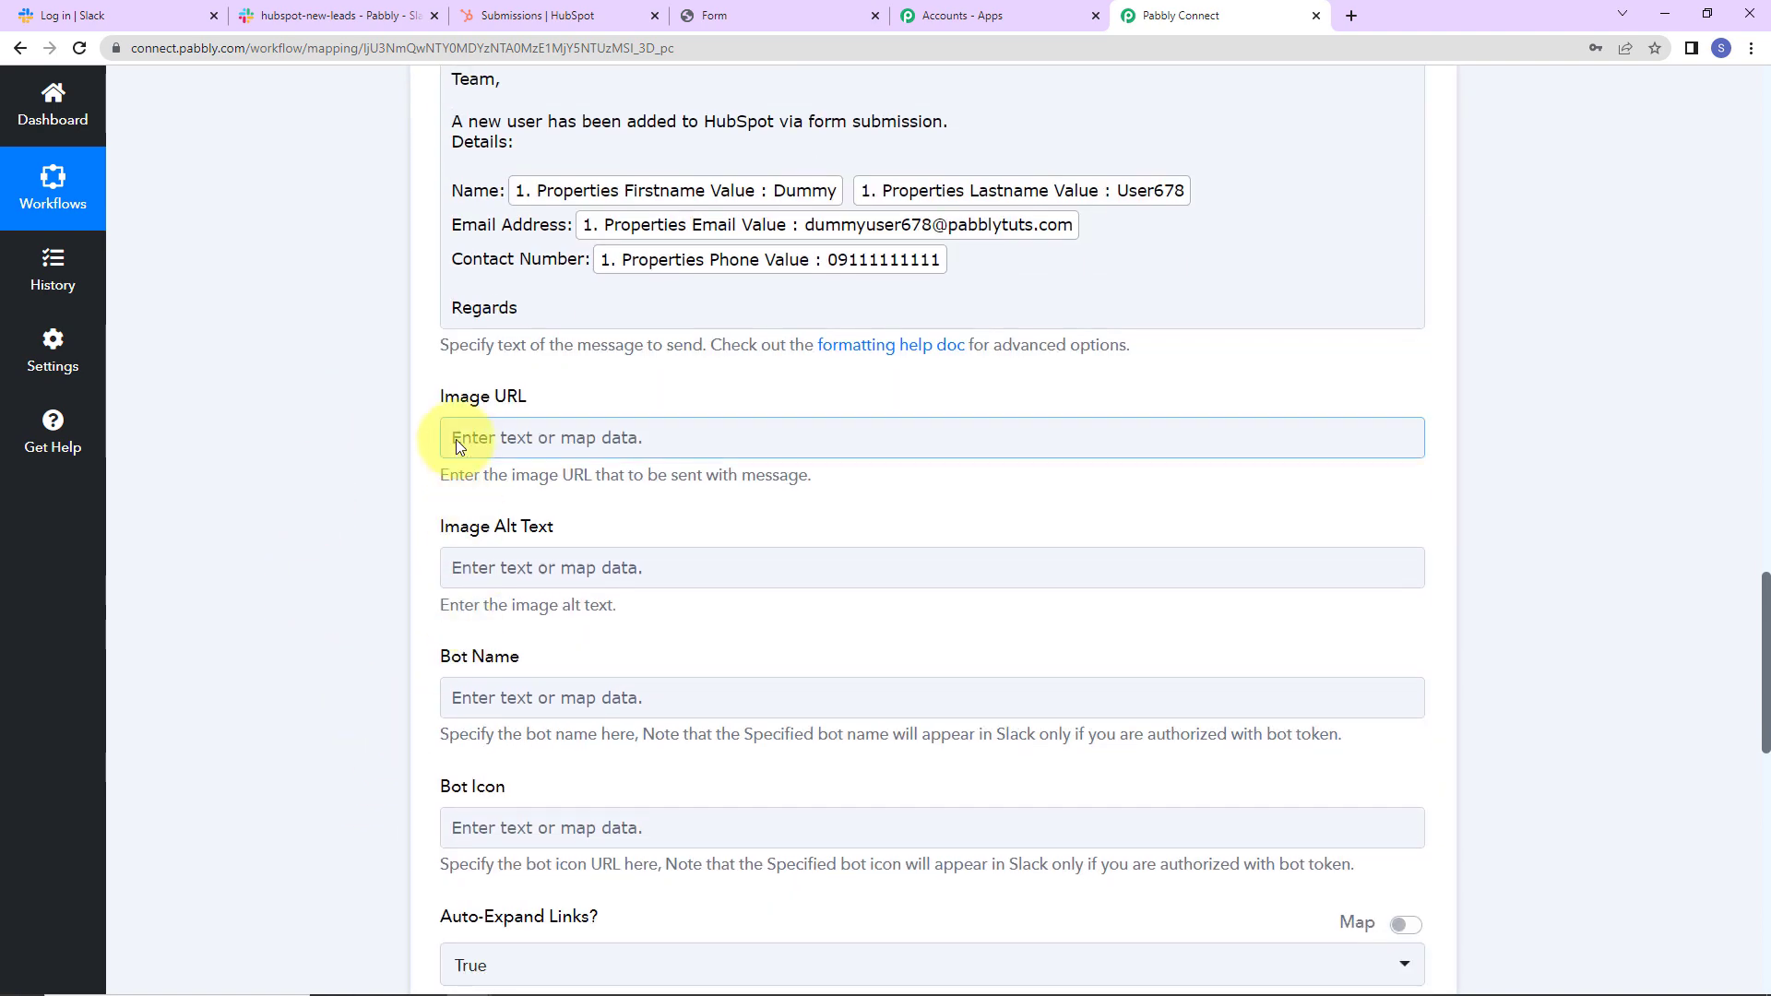
click(507, 566)
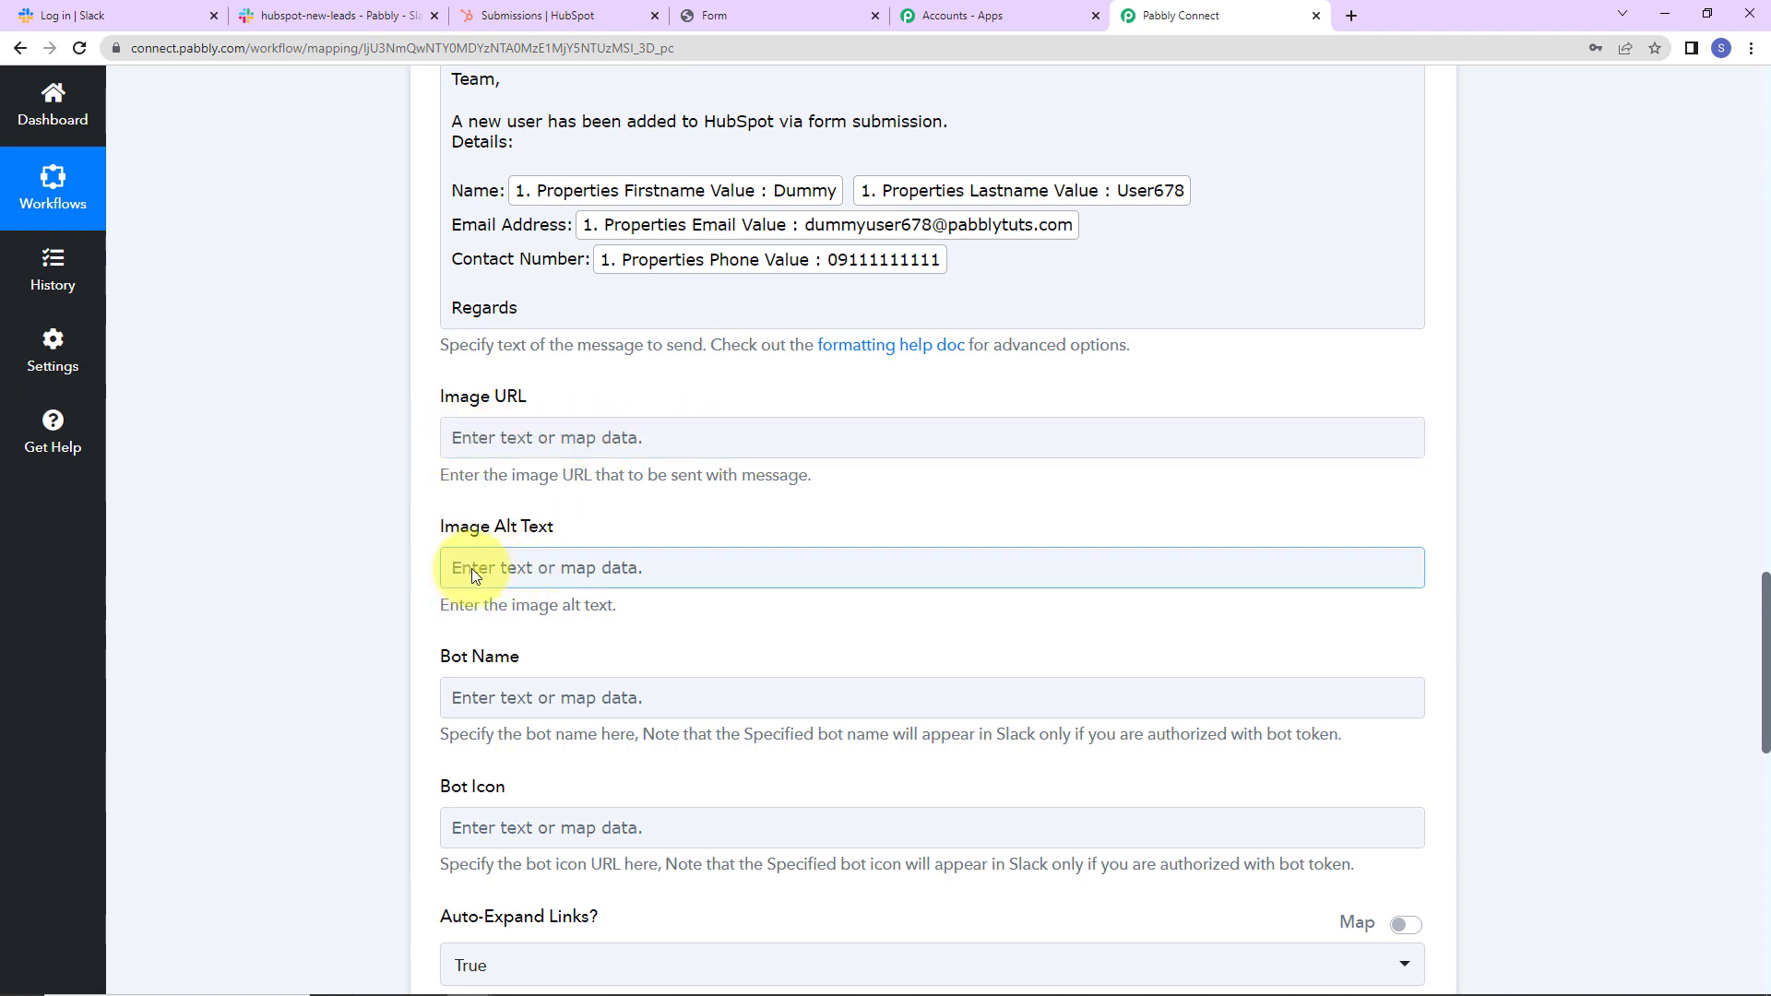
scroll(689, 729, down, 1)
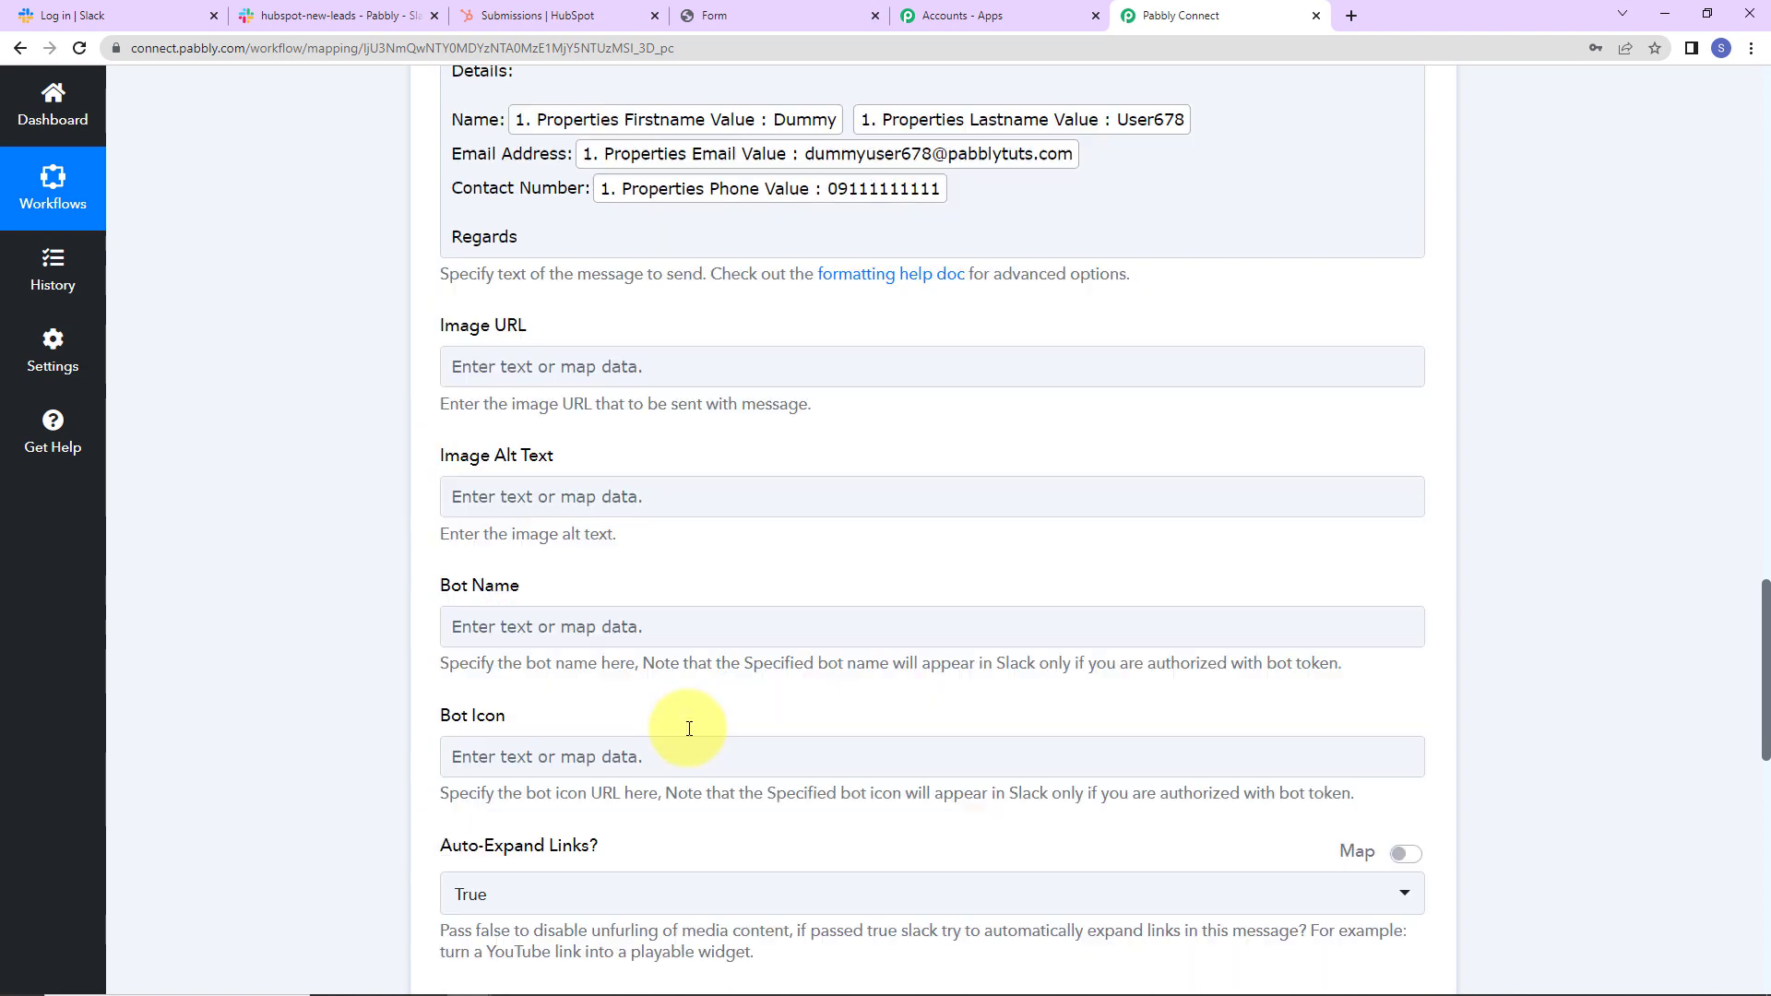
scroll(689, 728, down, 8)
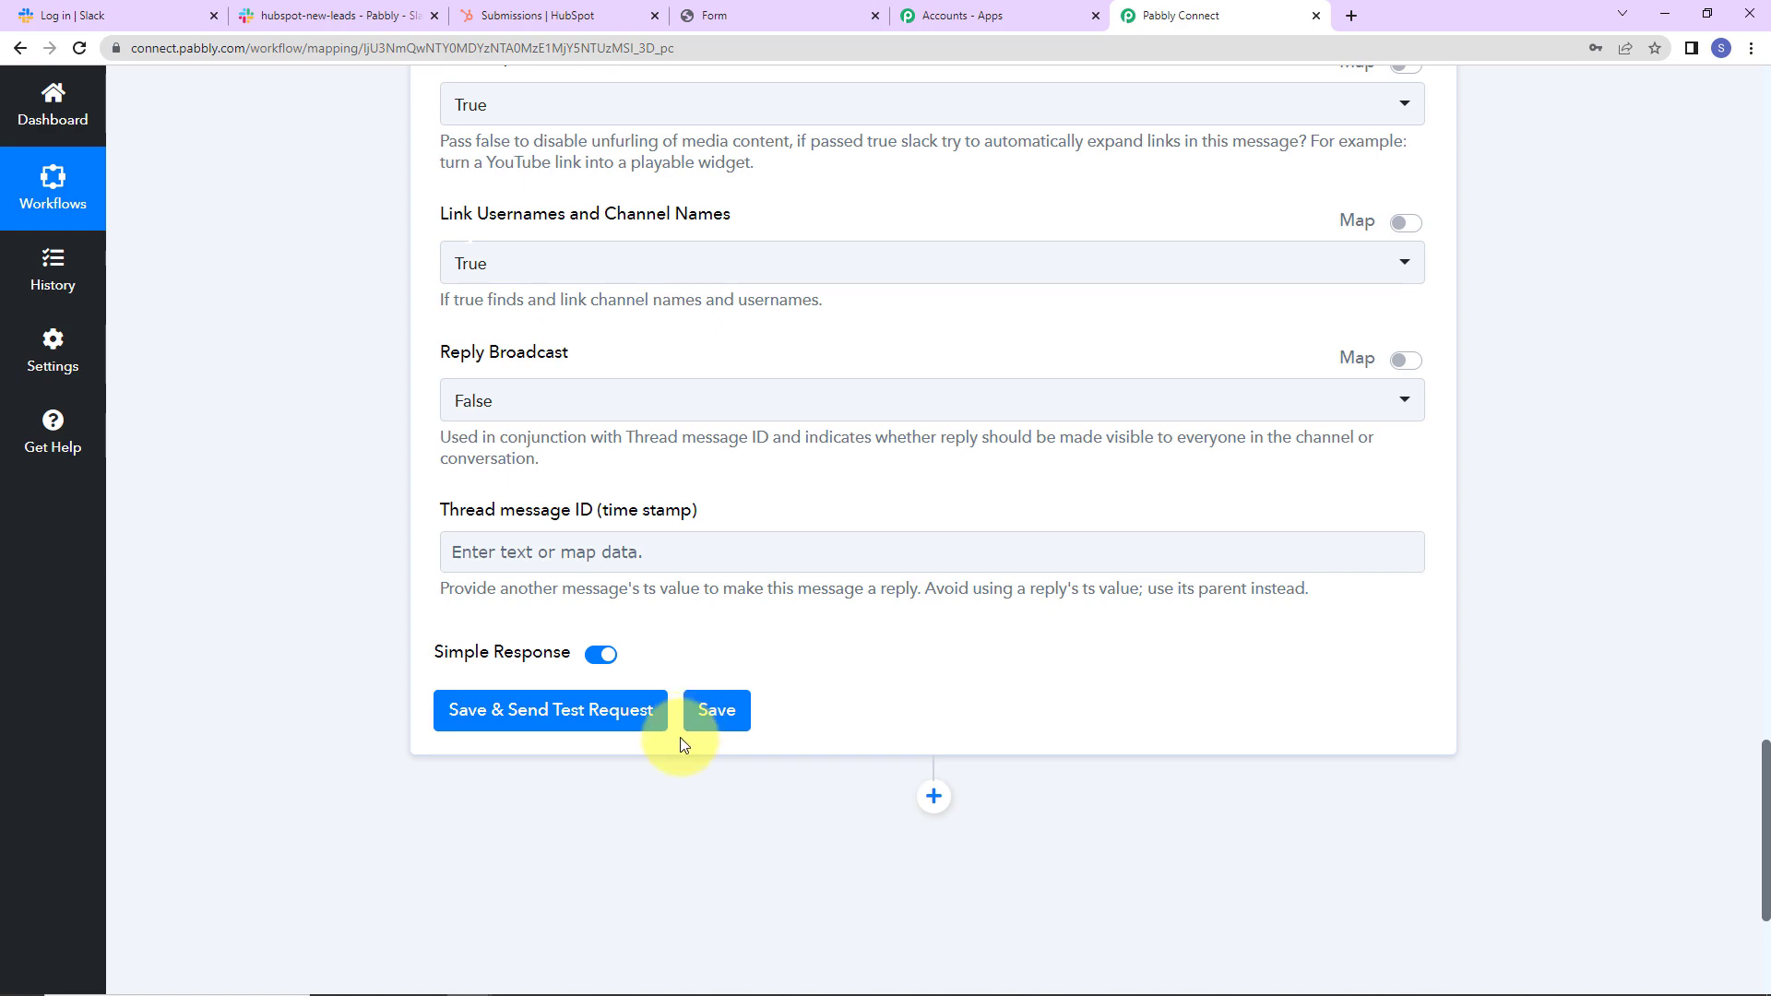
click(528, 716)
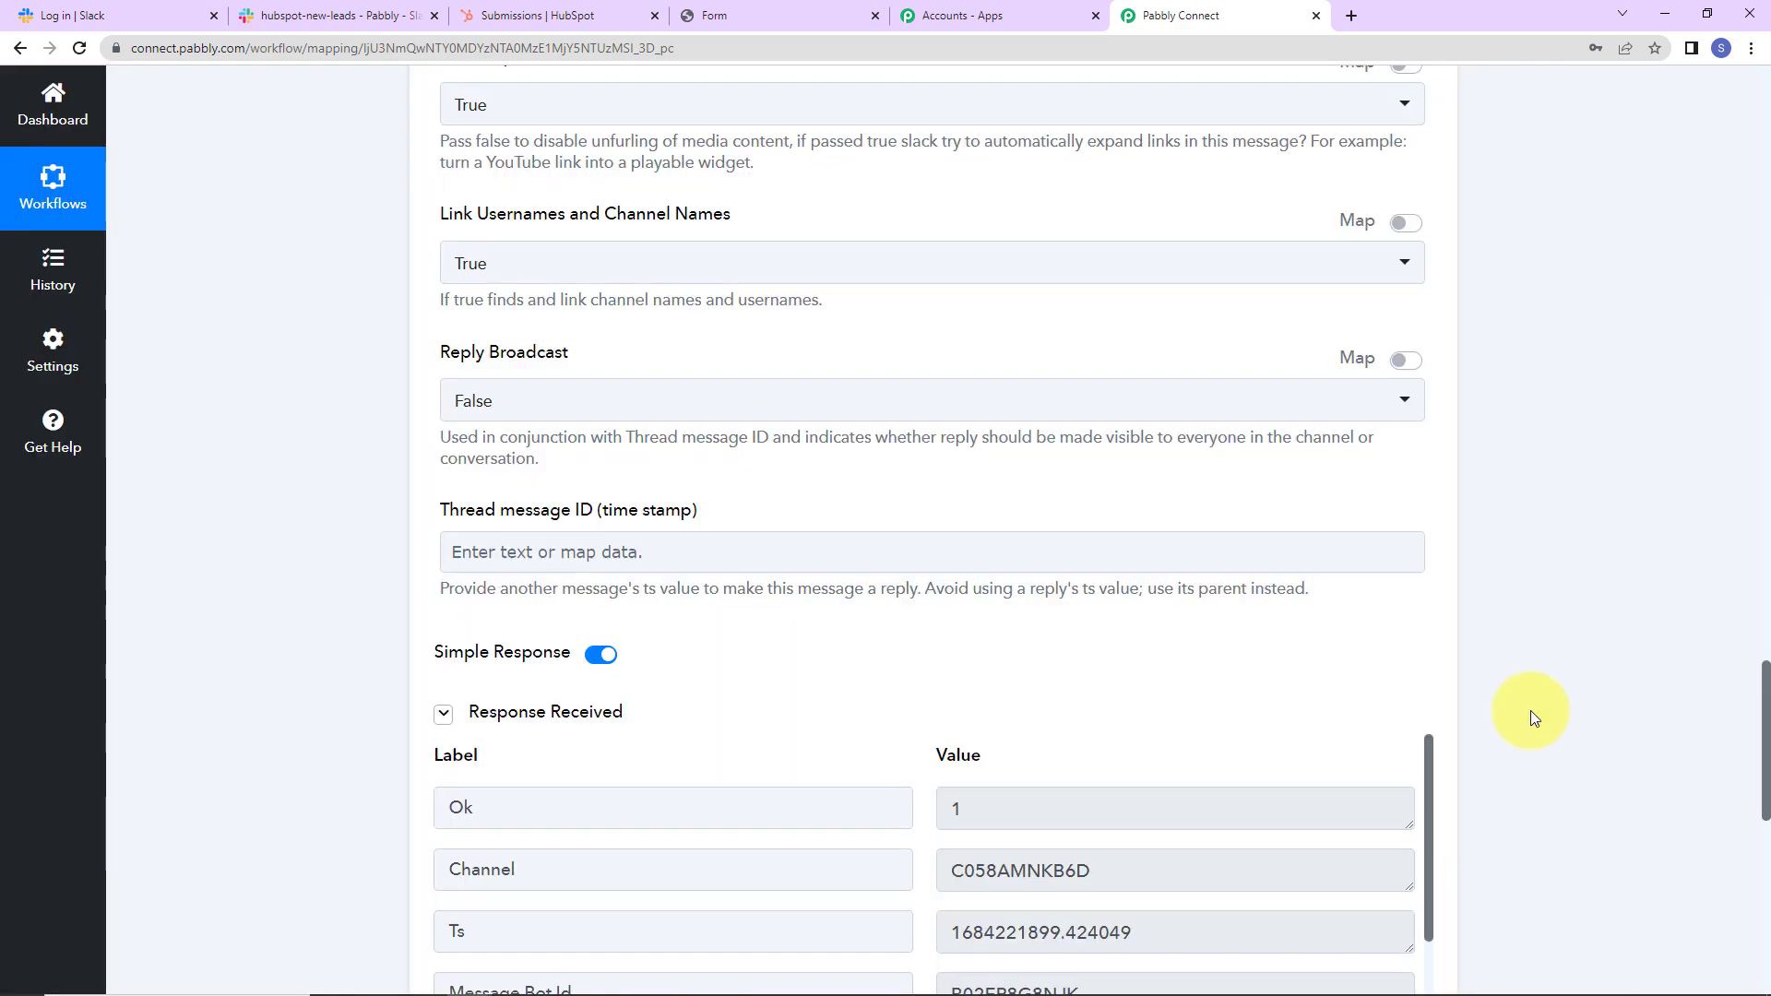
Check the test message in hubspot-new-leads, then open the live HubSpot Contact Form.
scroll(1531, 718, down, 5)
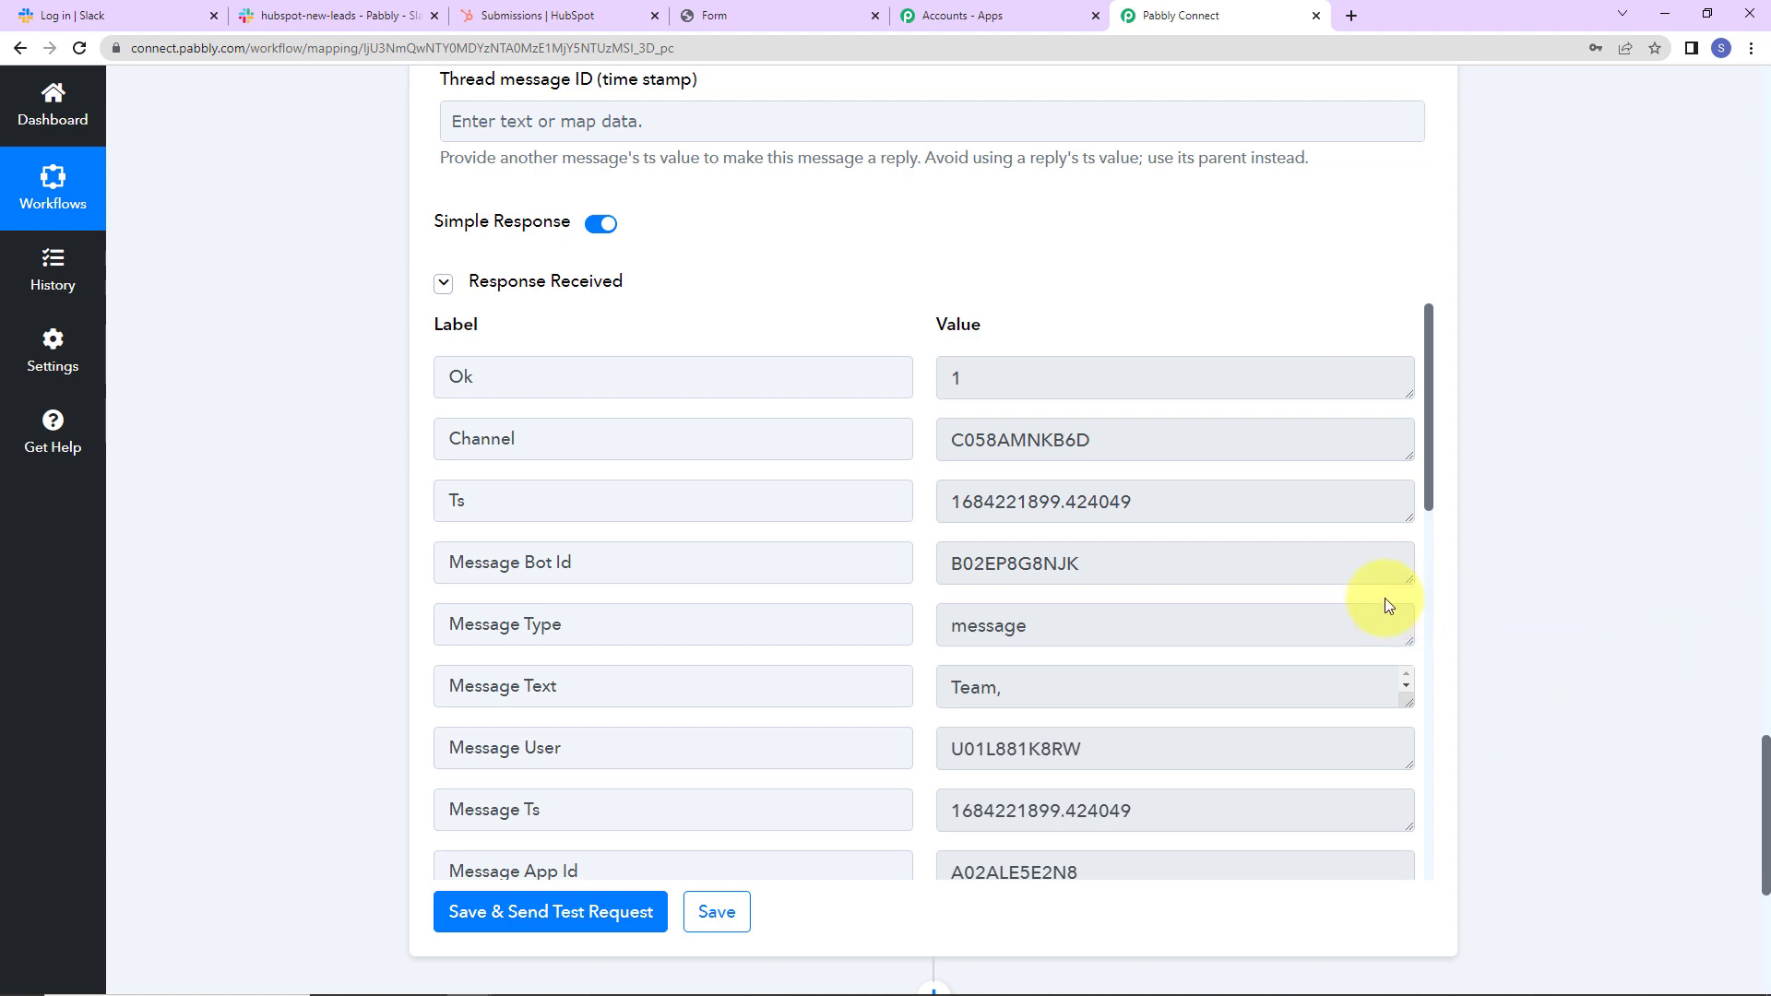
click(387, 16)
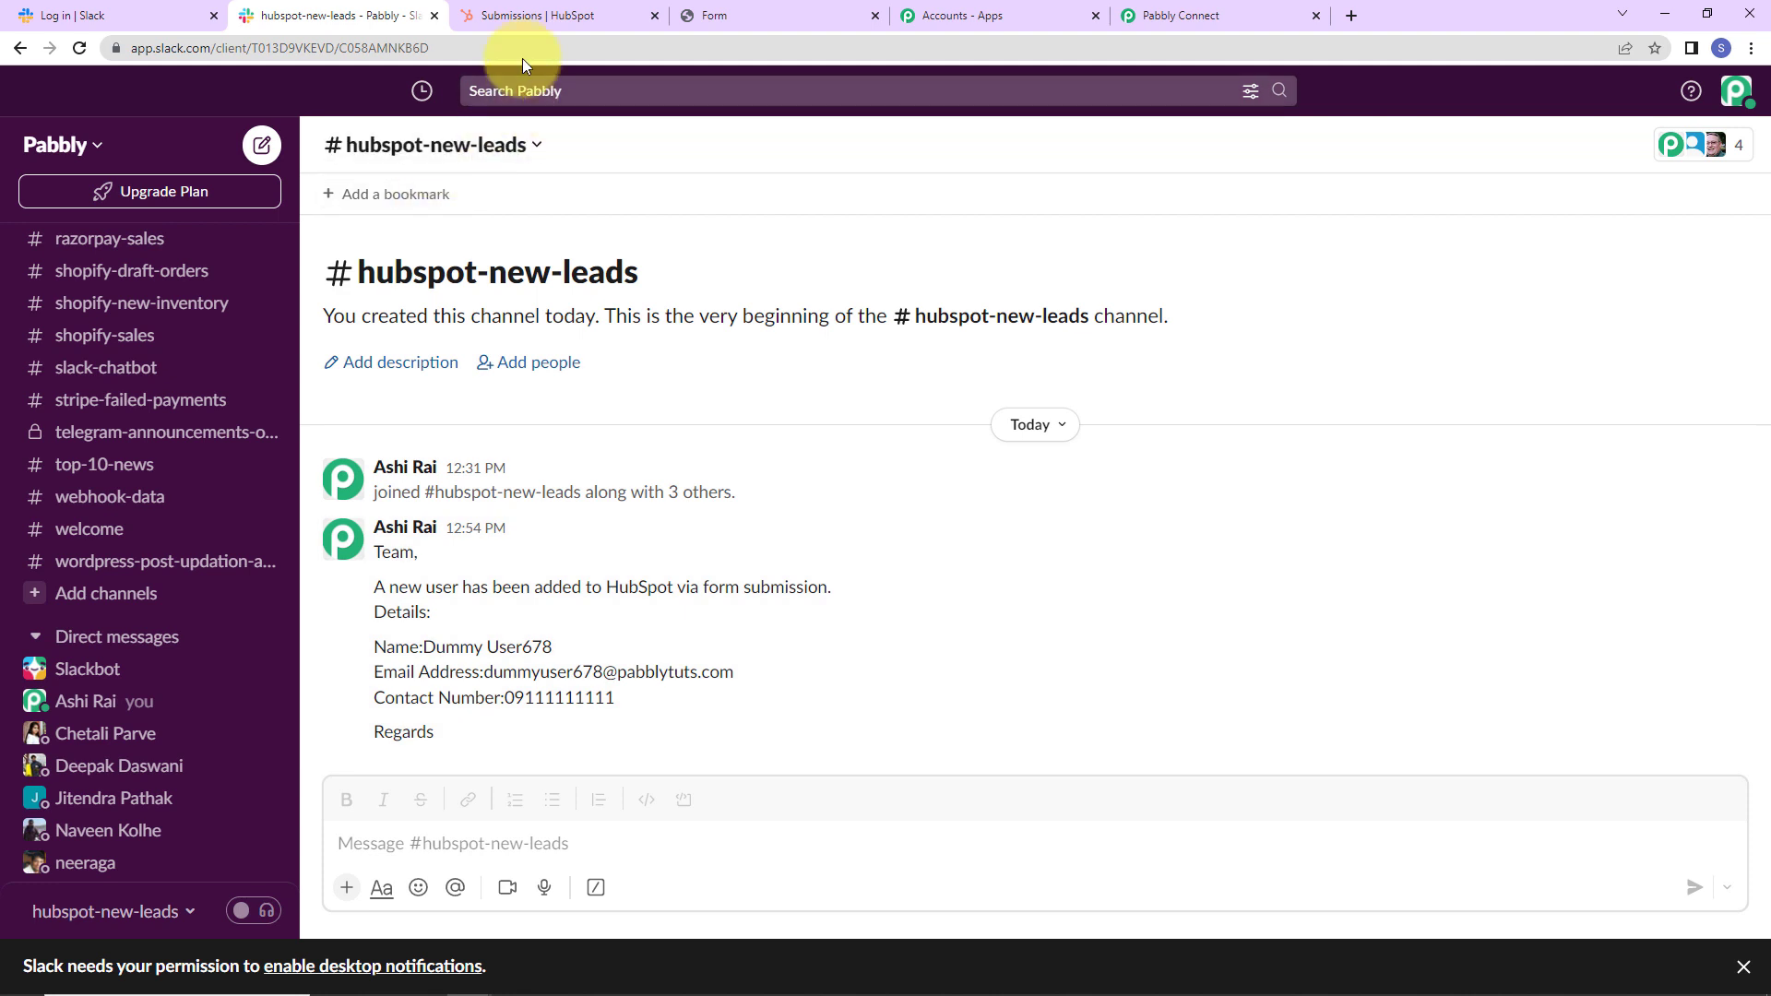
click(521, 18)
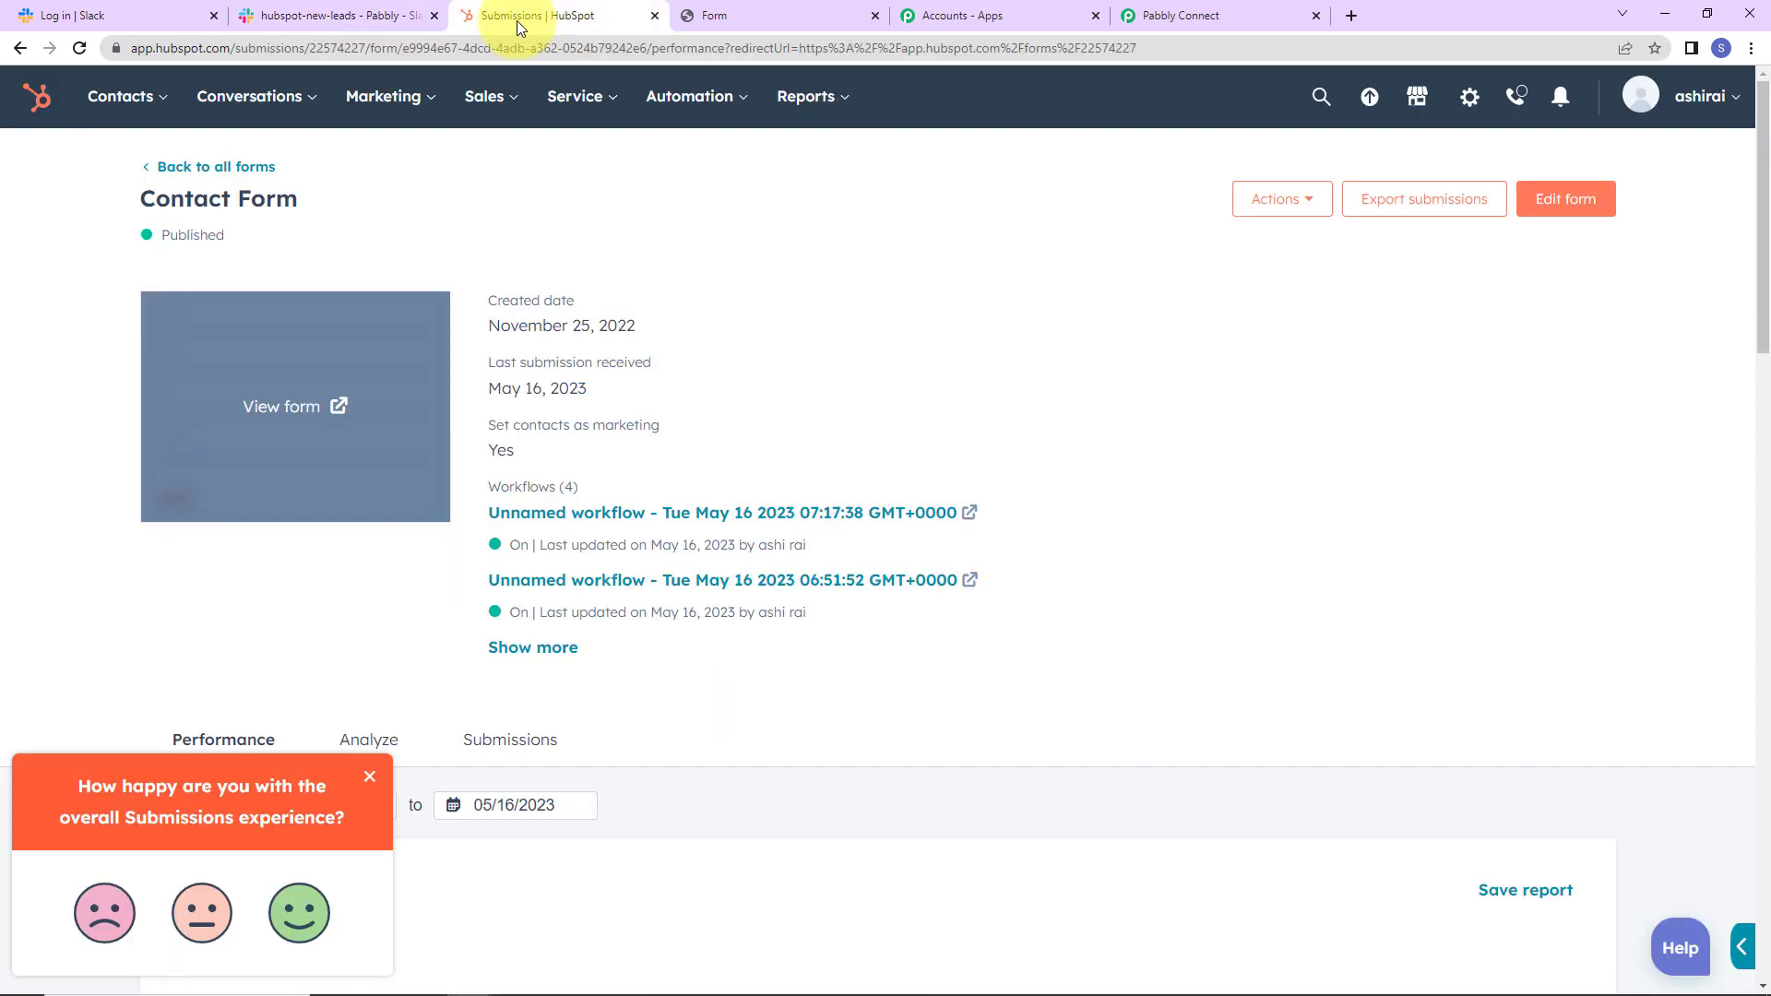
click(259, 407)
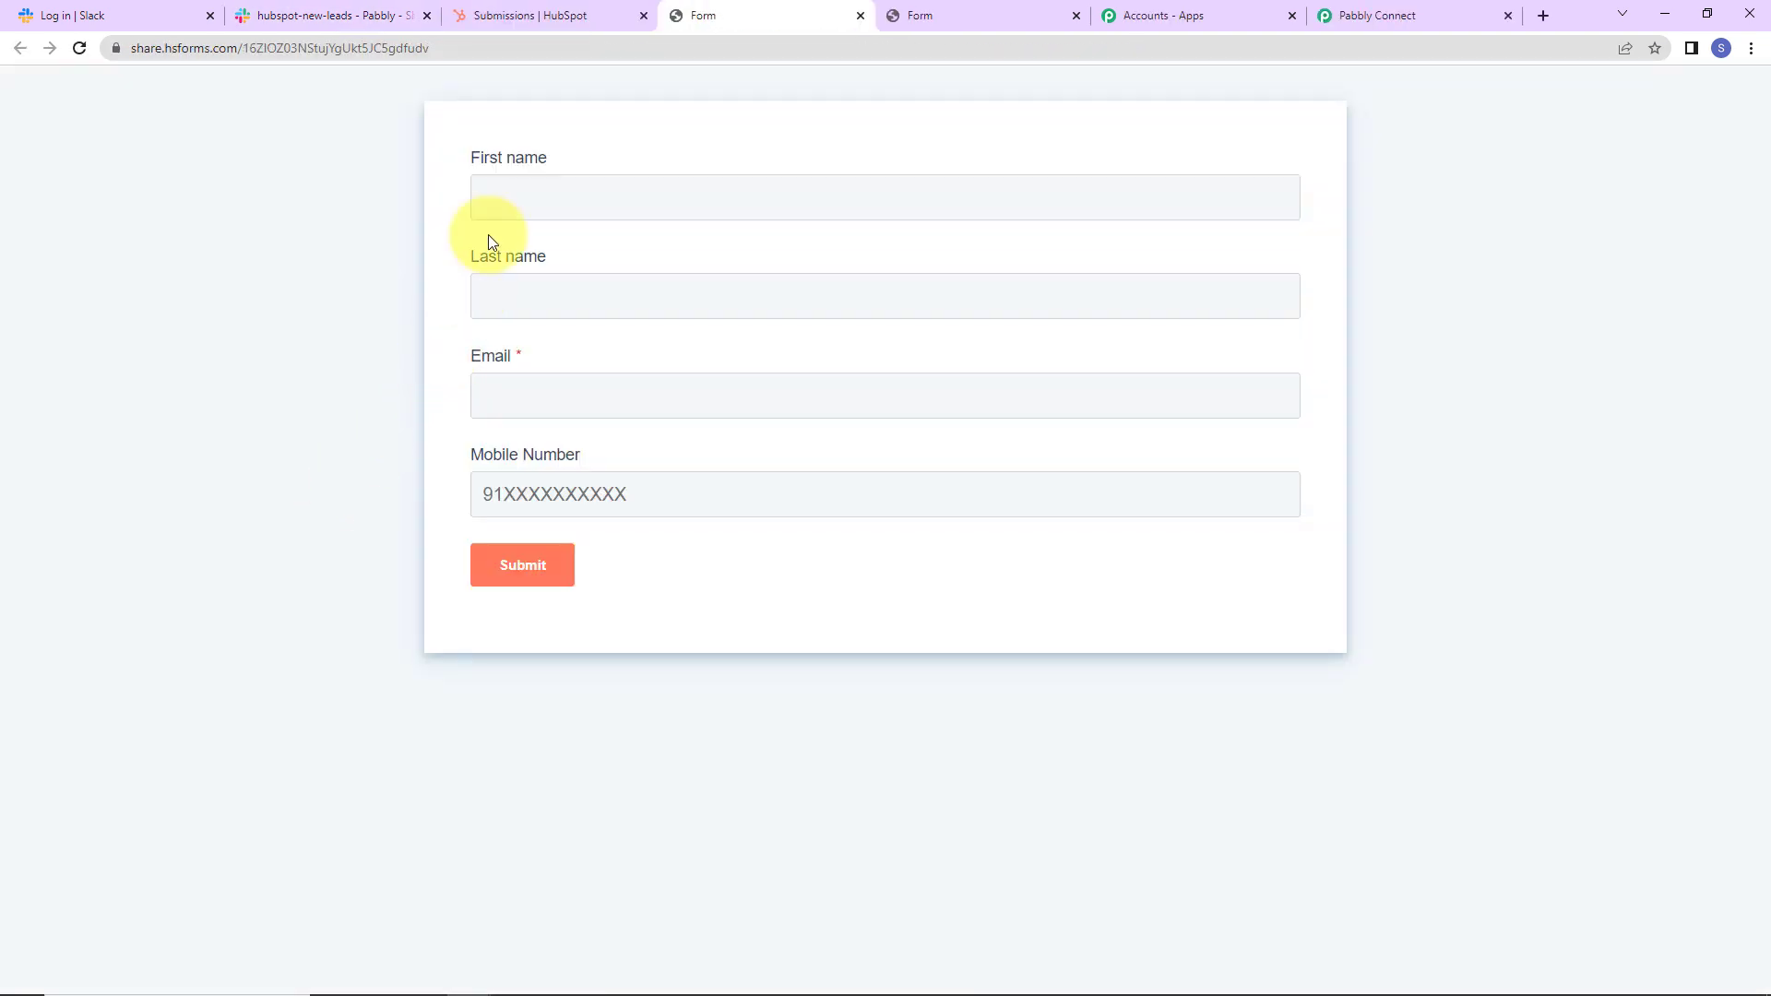
Submit the live Contact Form with a test first name, last name, email and mobile number.
click(498, 205)
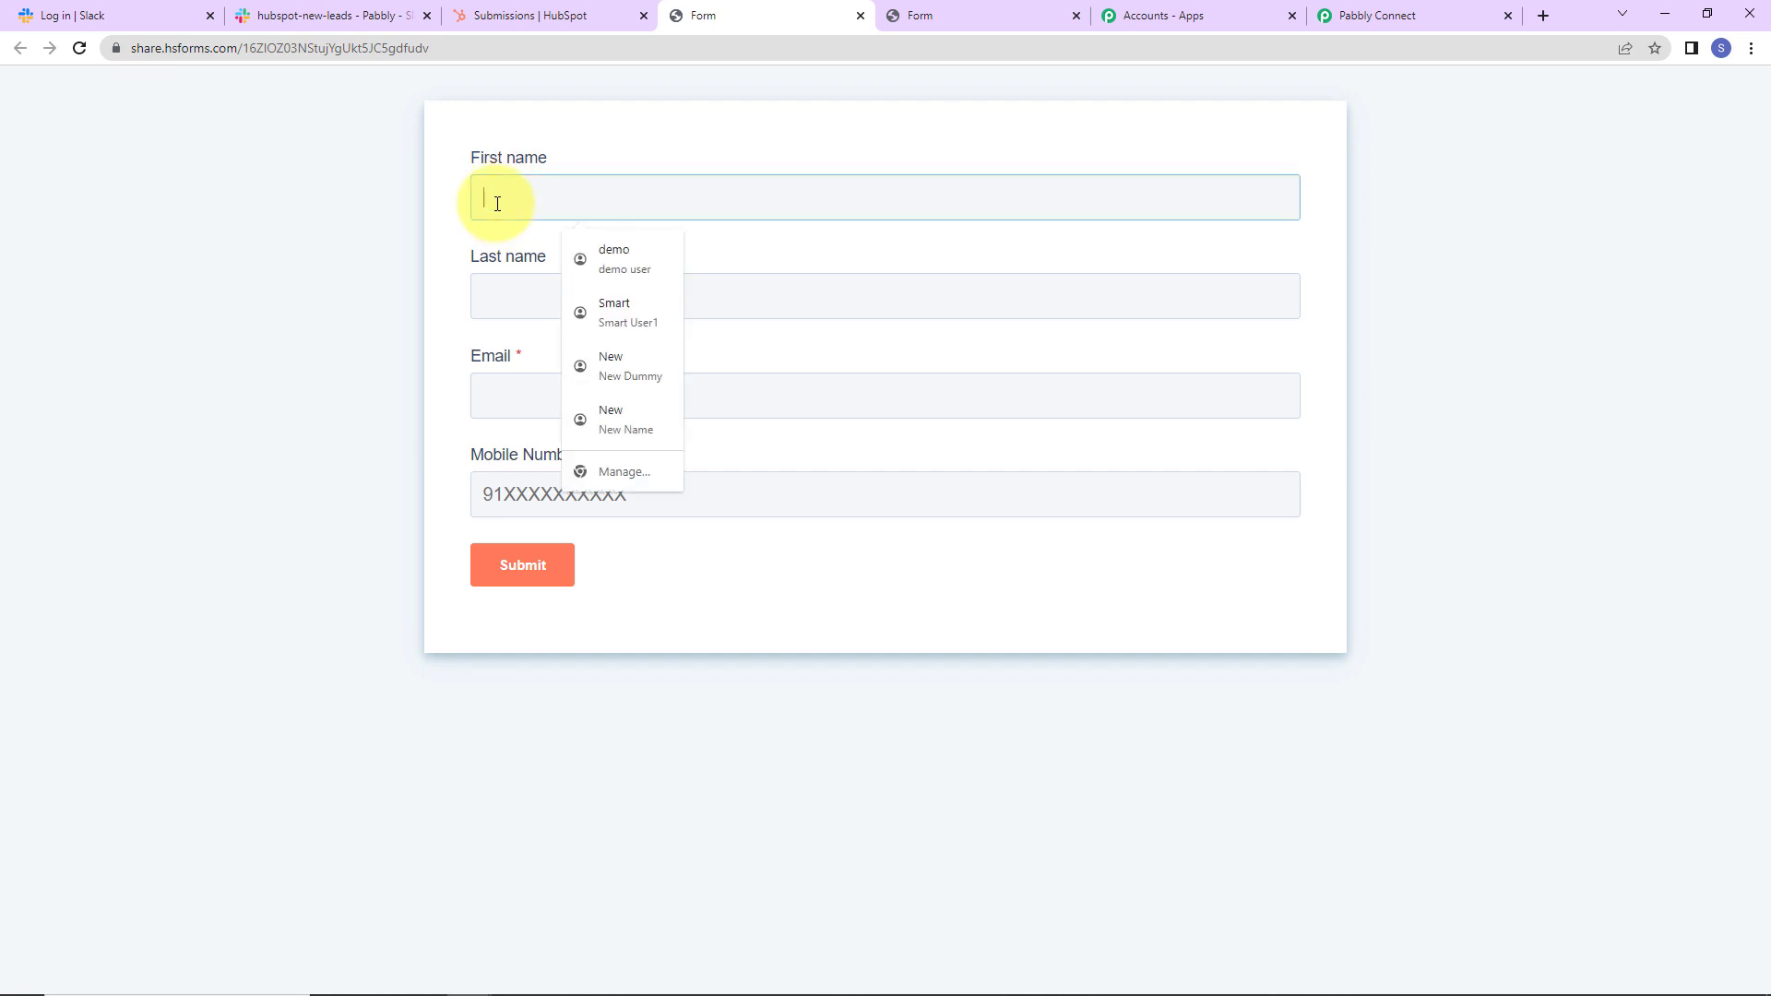
text(Test)
key(Tab)
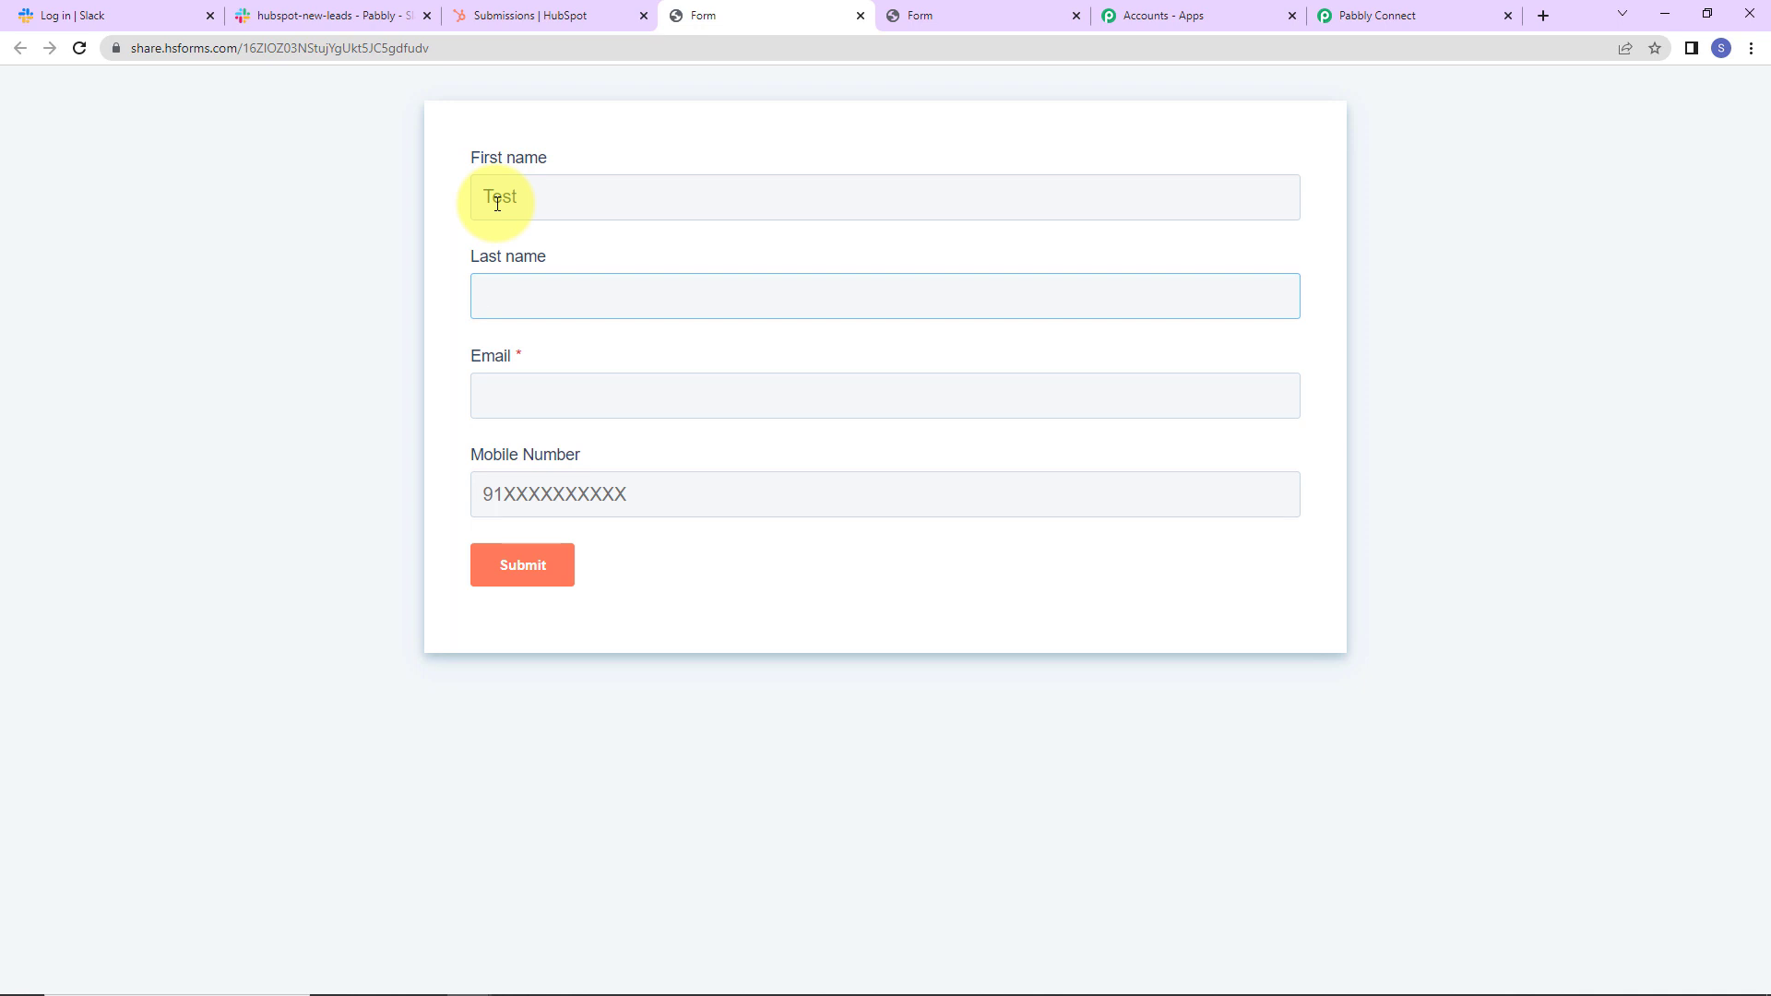
text(New)
key(Tab)
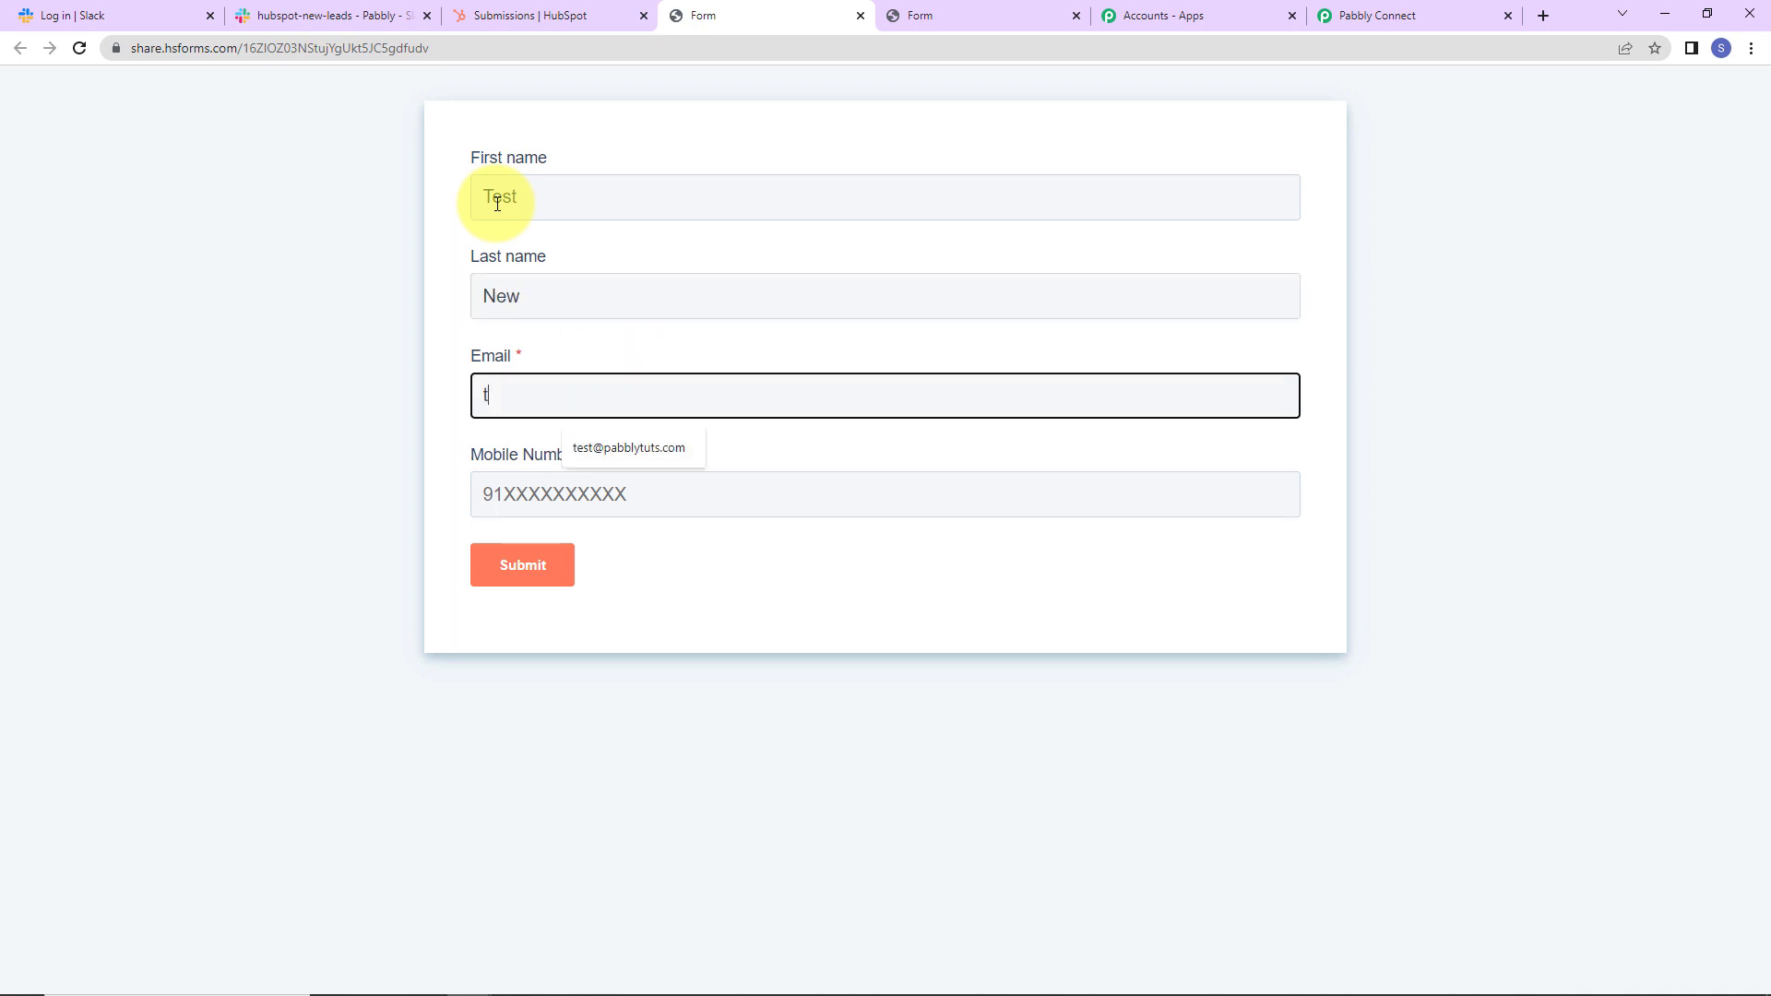
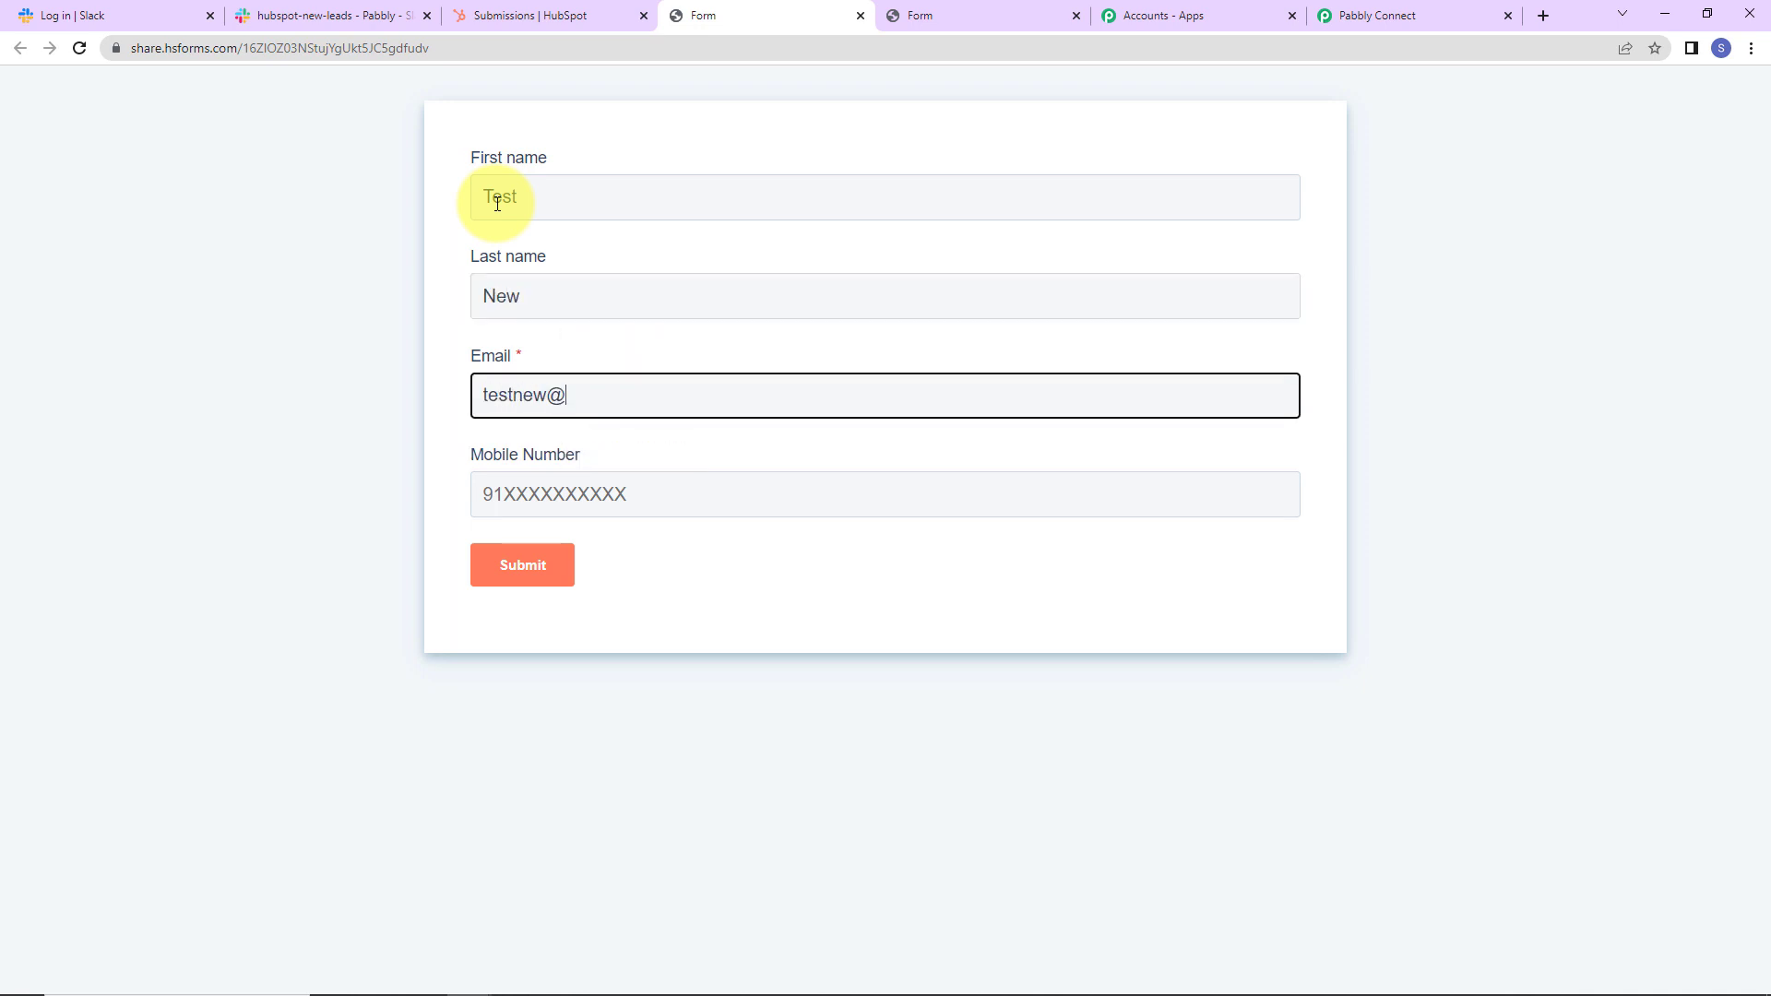
click(505, 493)
text(09111111111)
click(551, 585)
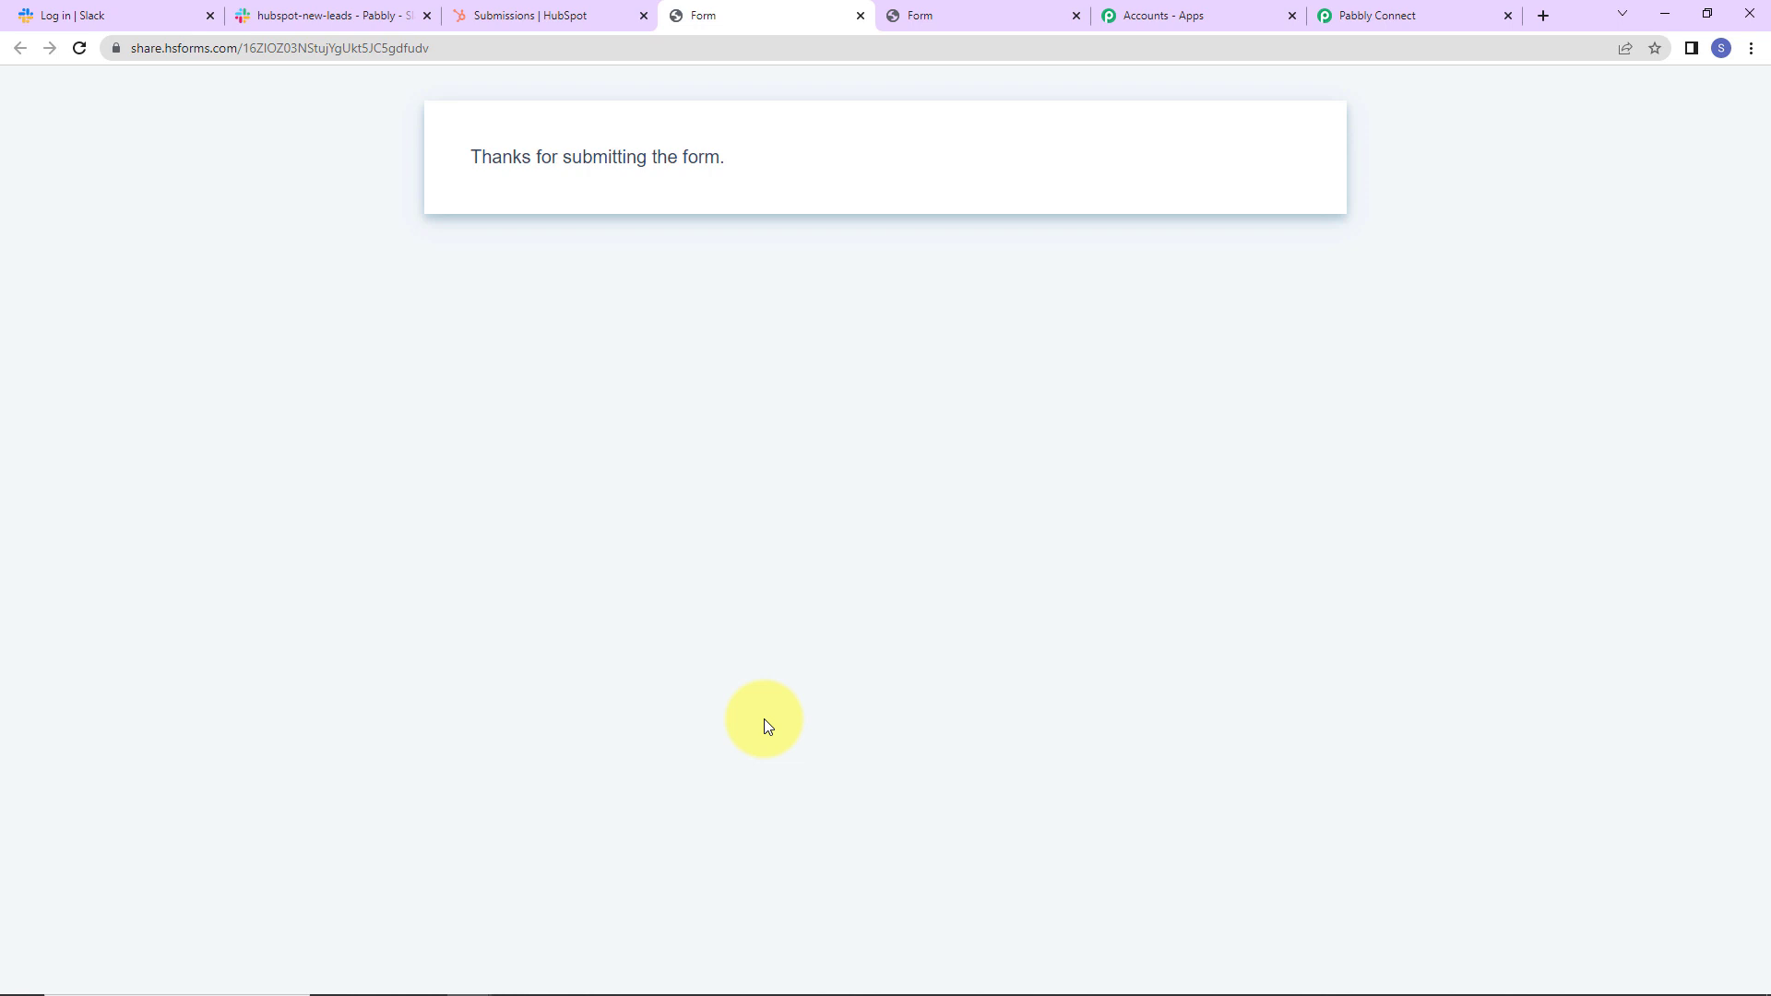
click(309, 19)
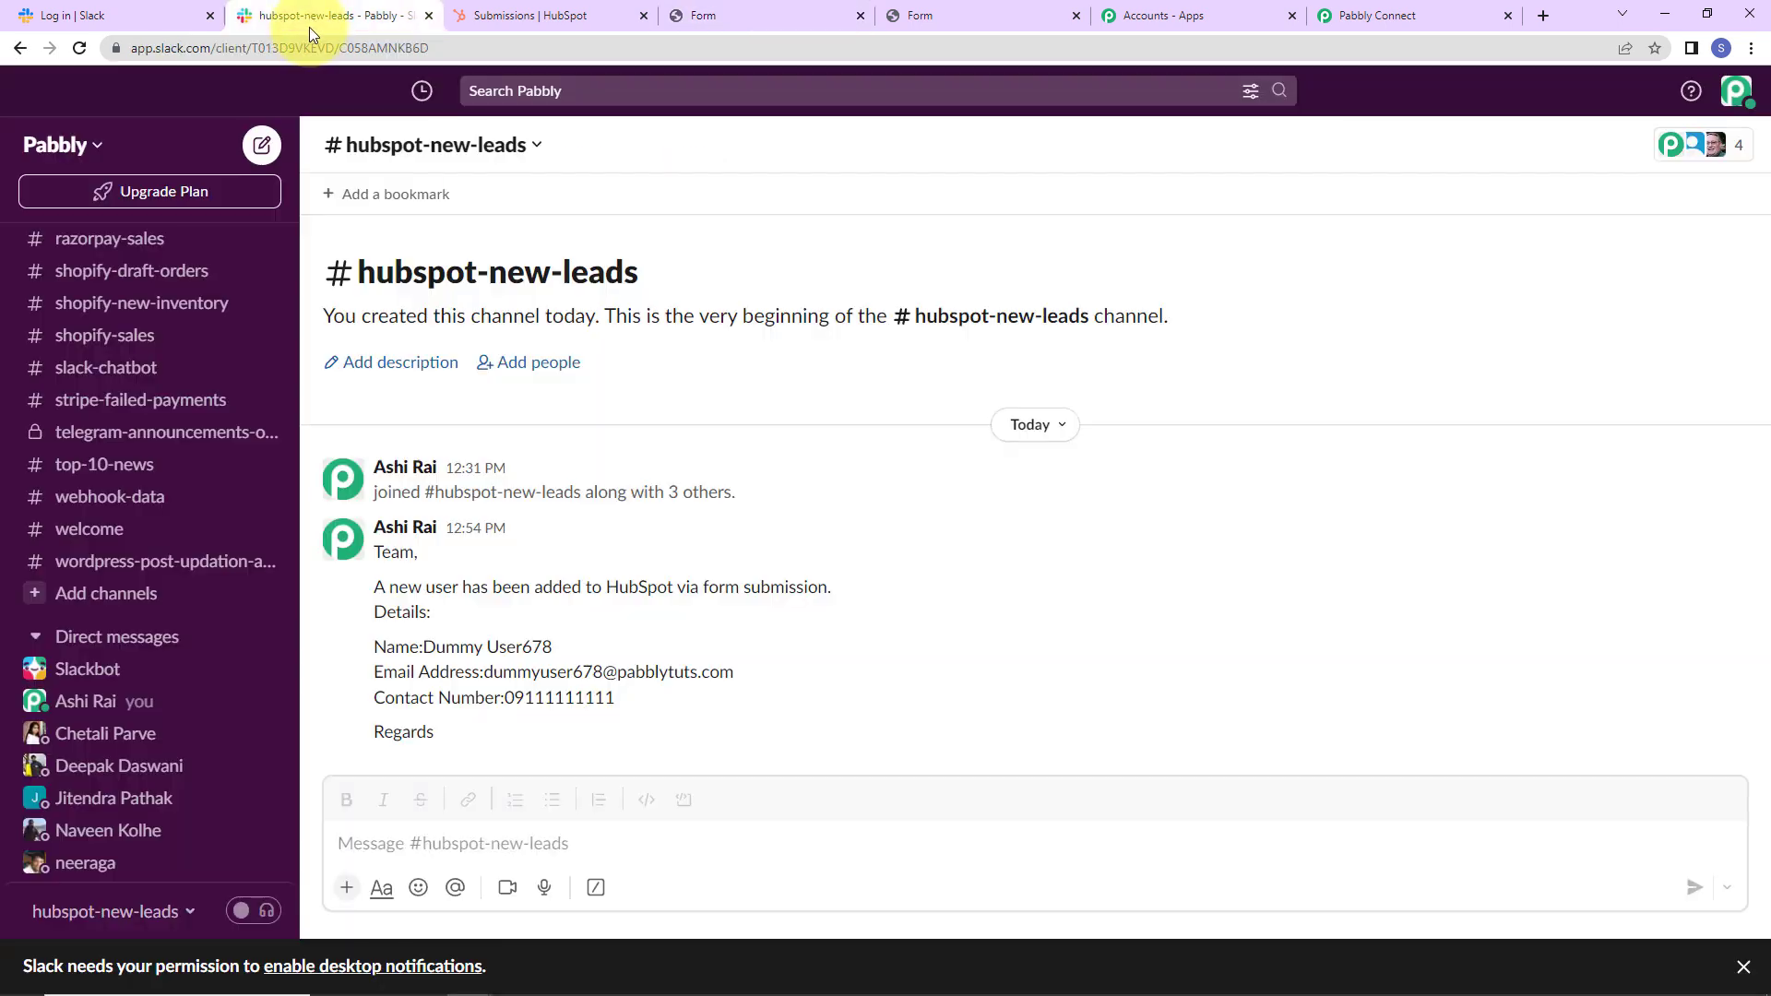
Reload hubspot-new-leads to see the new-lead message, then return to Pabbly Connect.
click(82, 45)
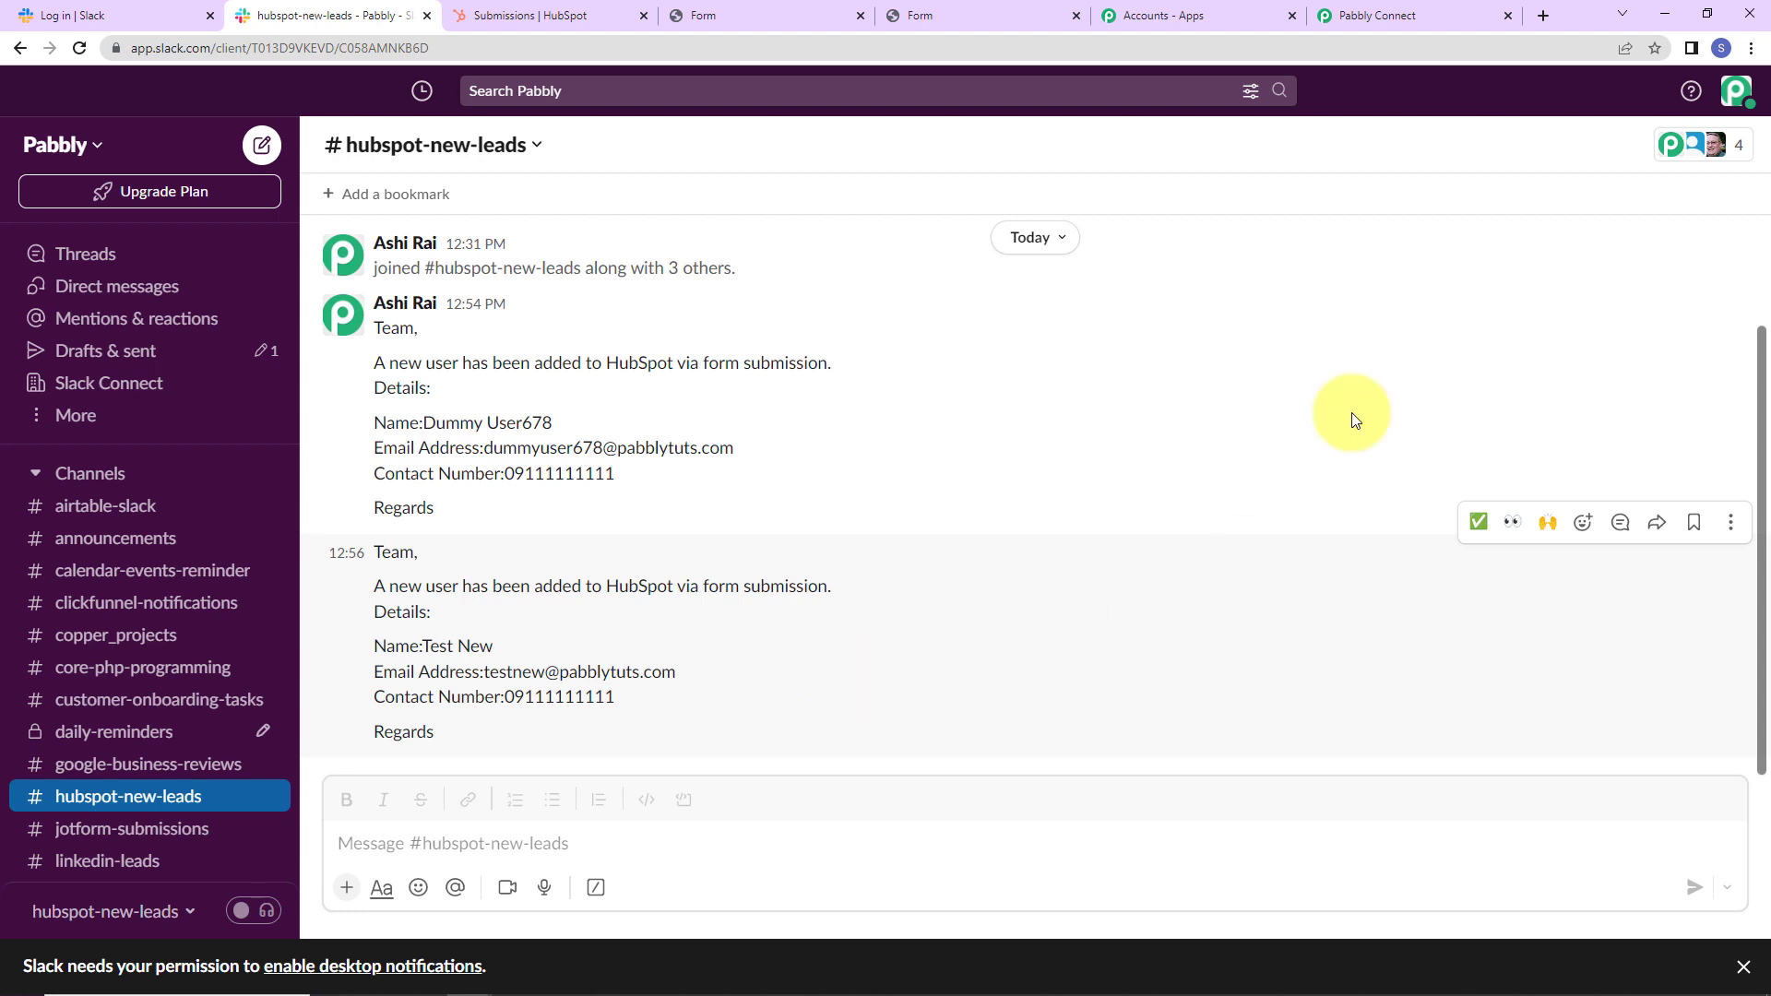
click(1365, 17)
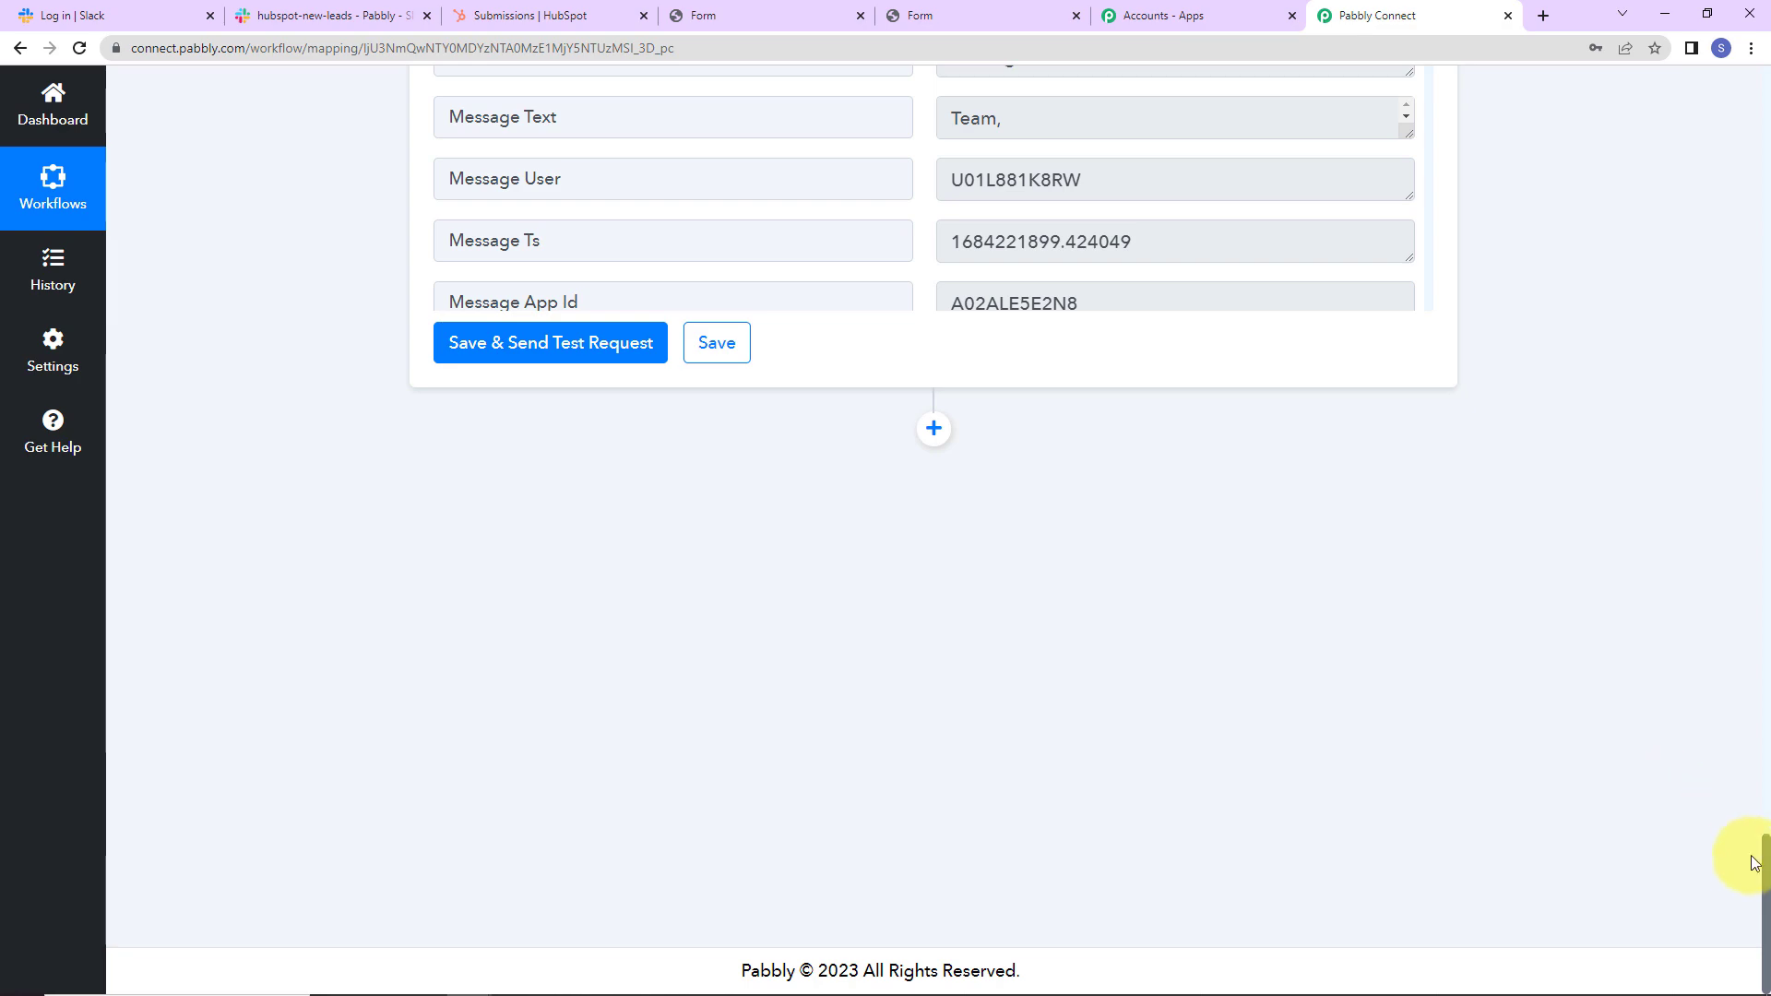
Collapse the HubSpot New Form Submission trigger and the Slack Send Channel Message action.
drag(1762, 853, 1677, 218)
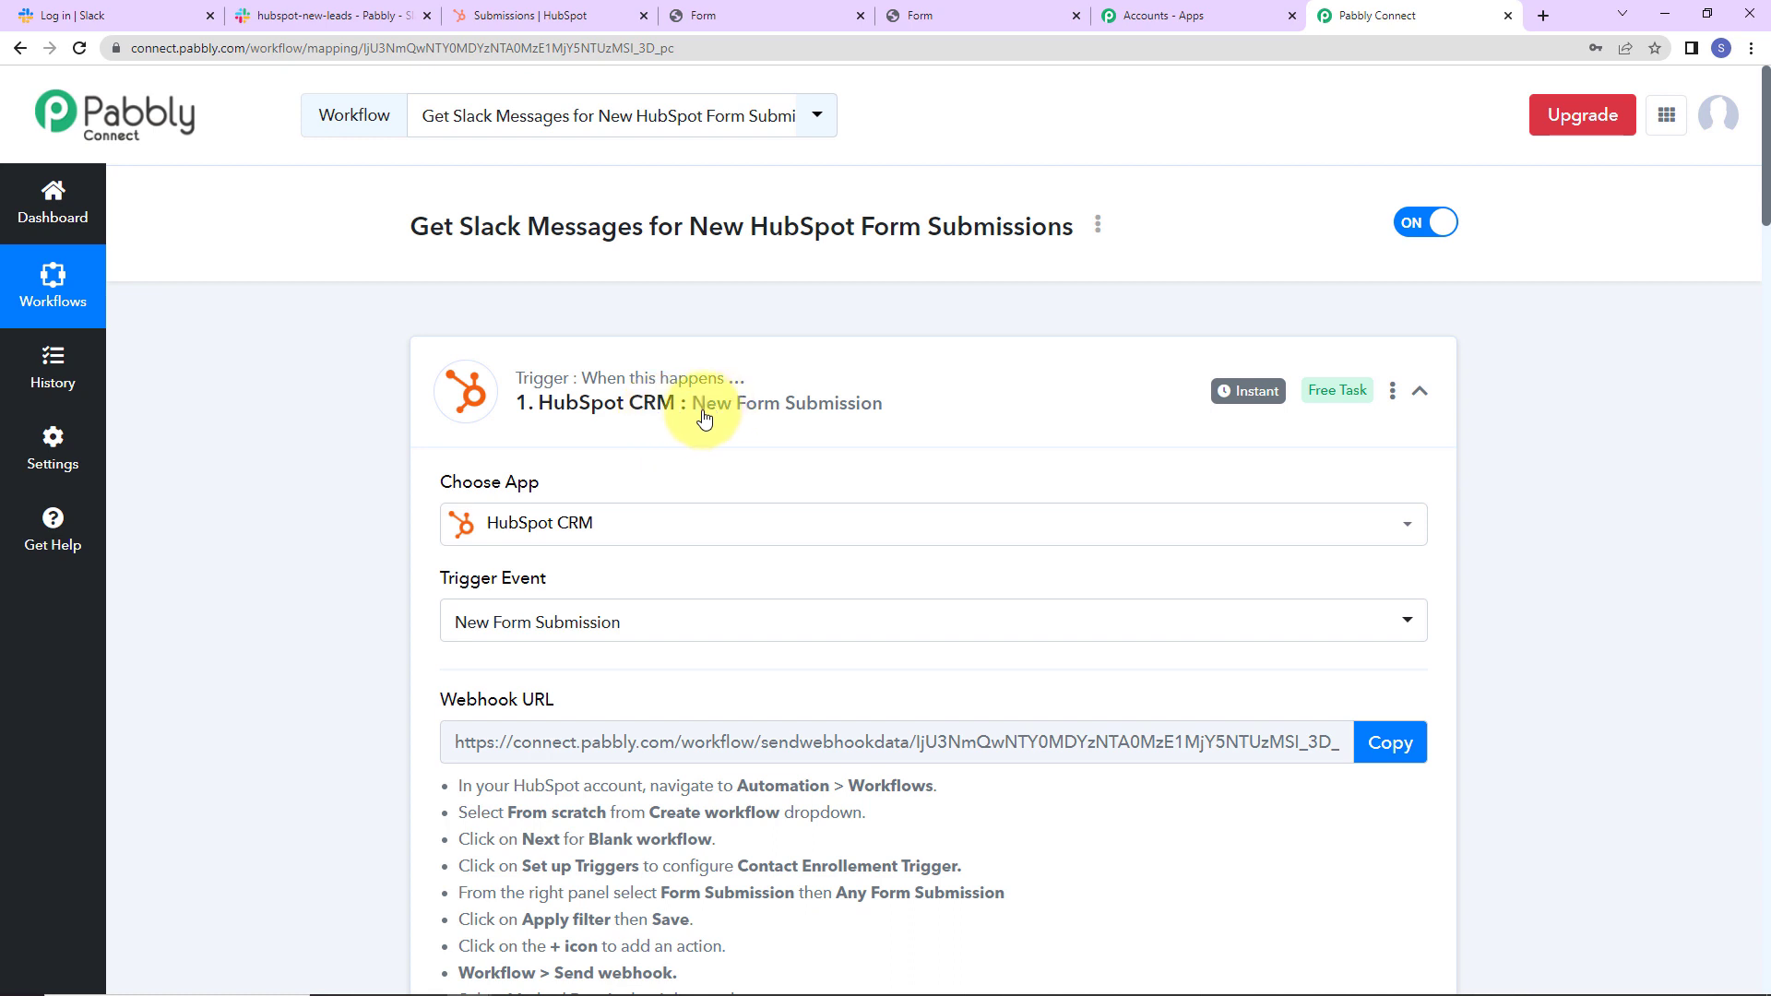
click(1418, 395)
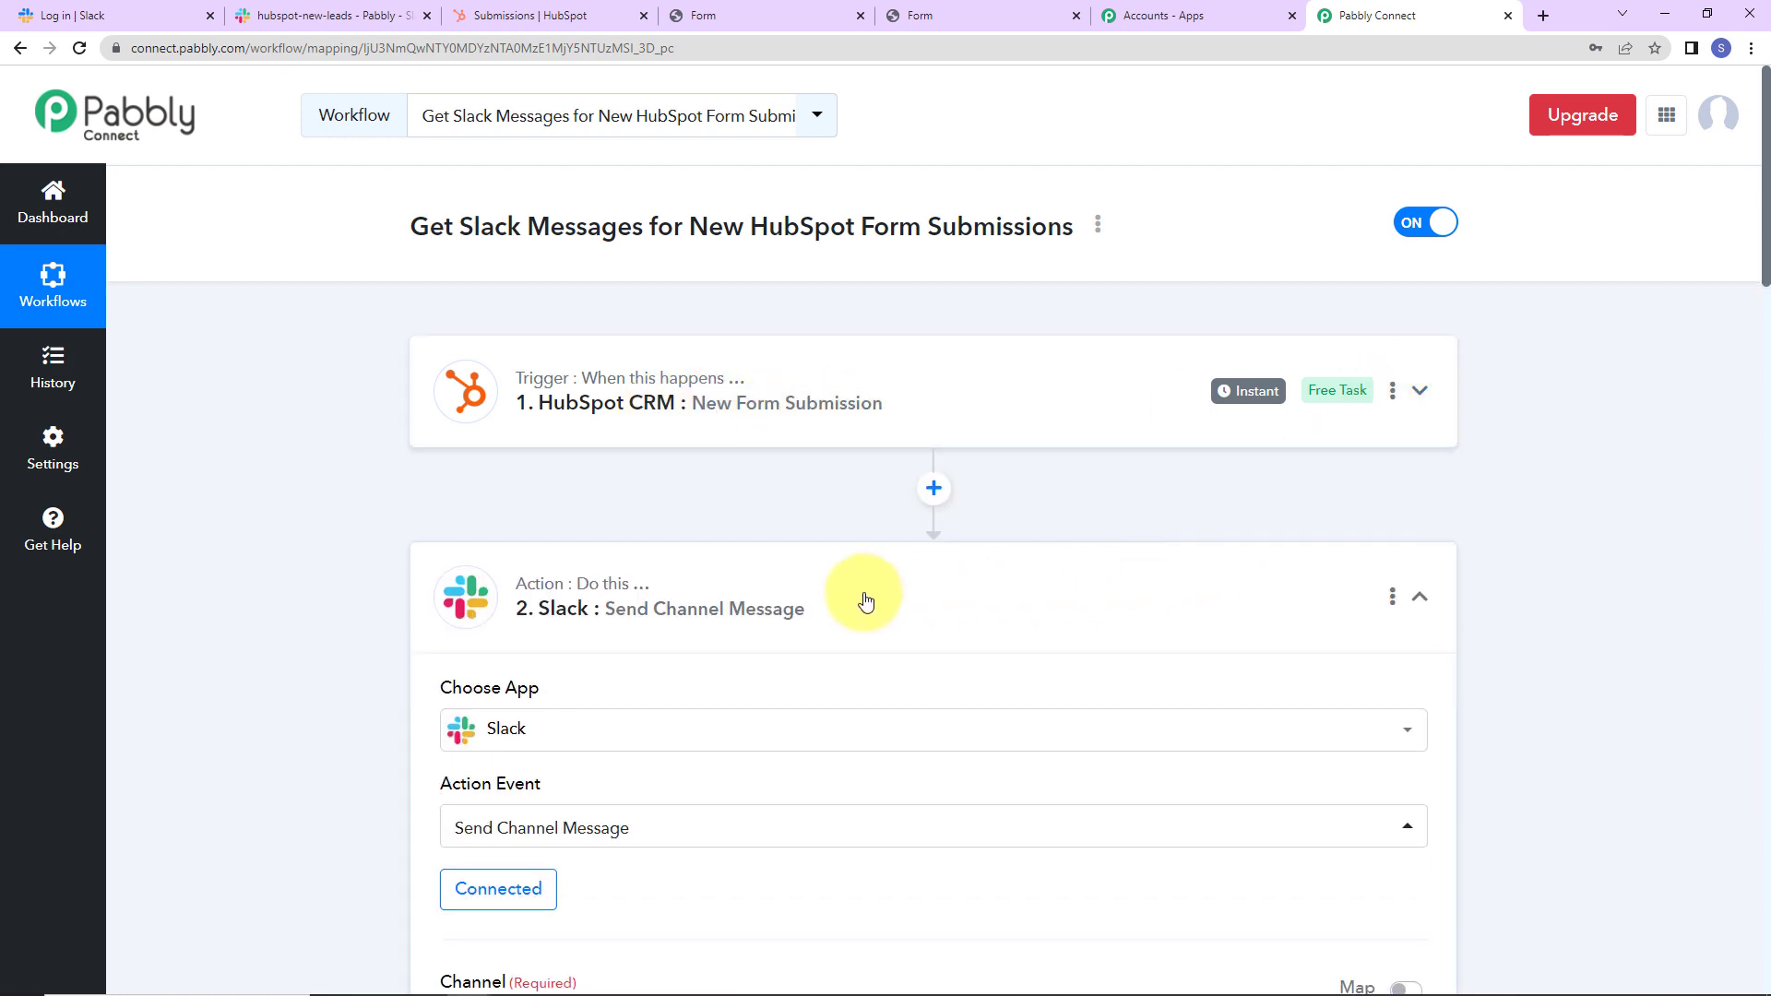
mouse_move(519, 630)
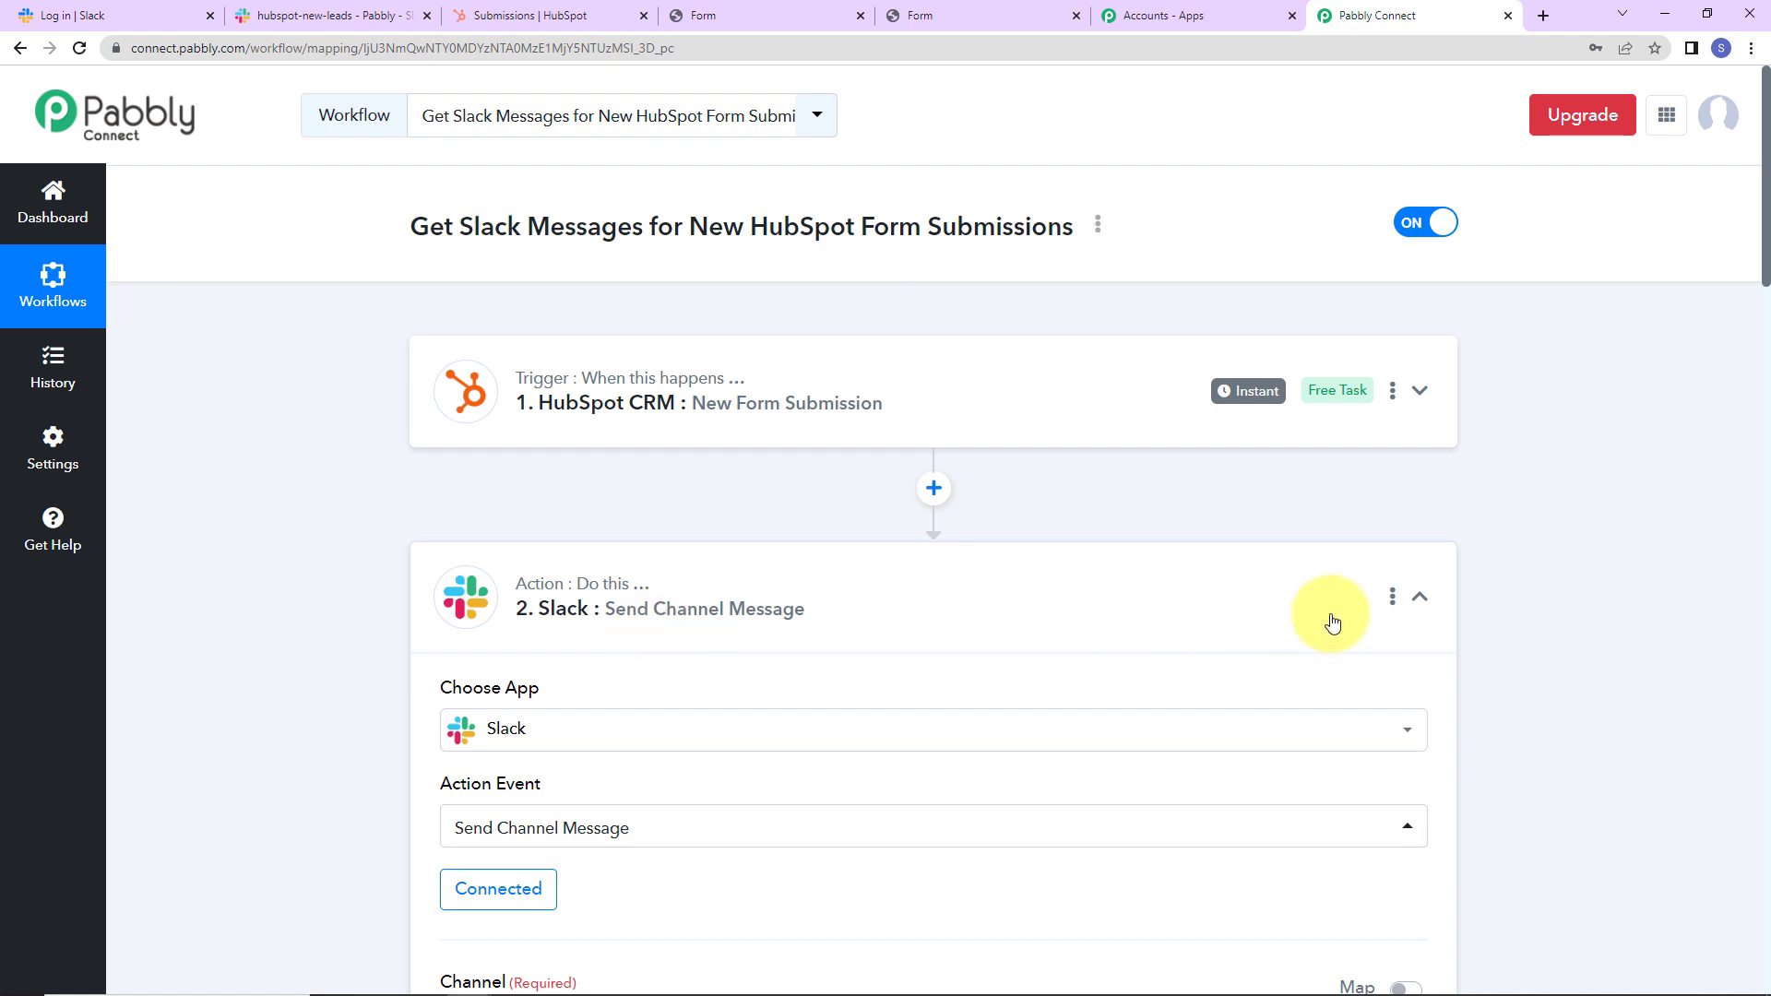
click(1420, 597)
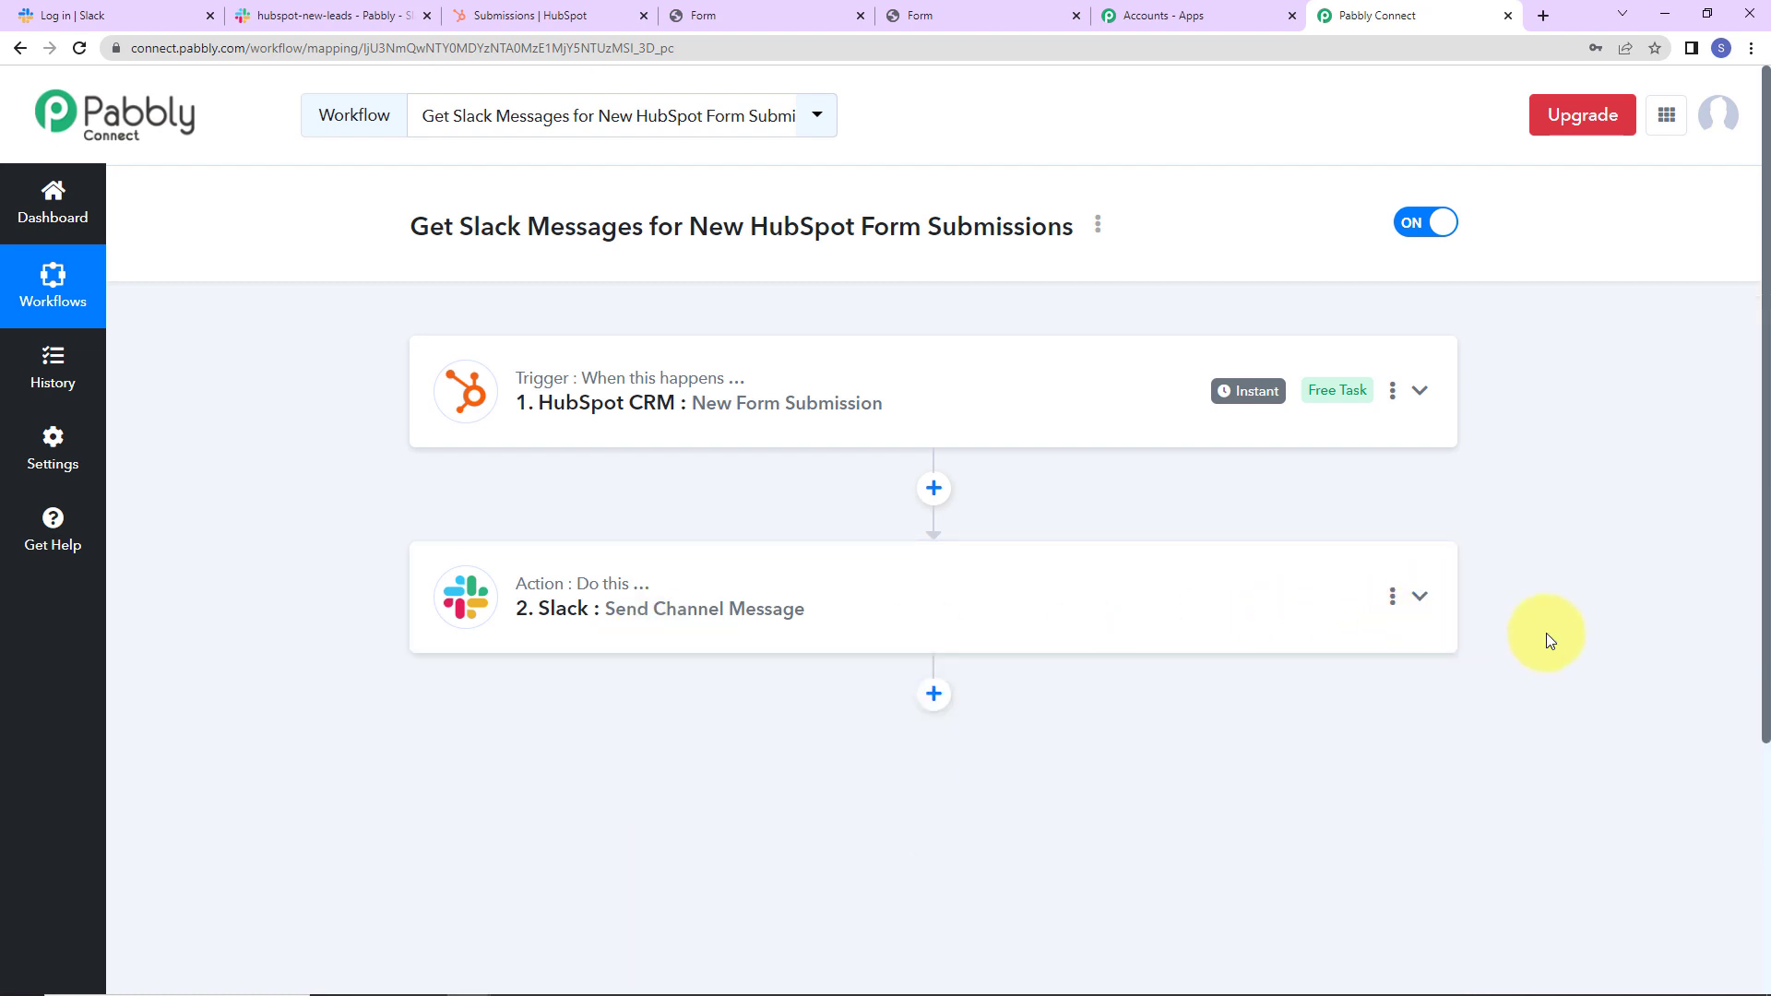